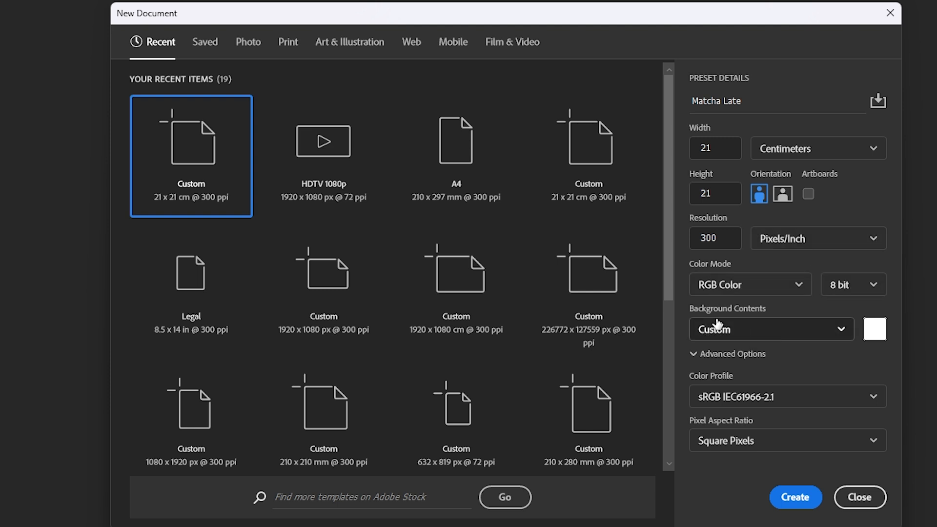
Keep a white background and create the 2480 × 2480 px, 300 ppi Matcha Late document
click(870, 334)
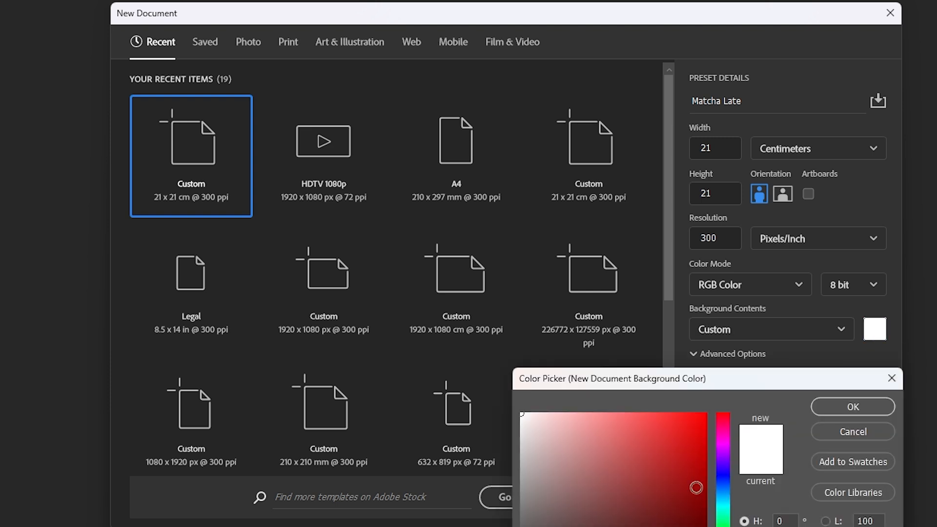
click(852, 406)
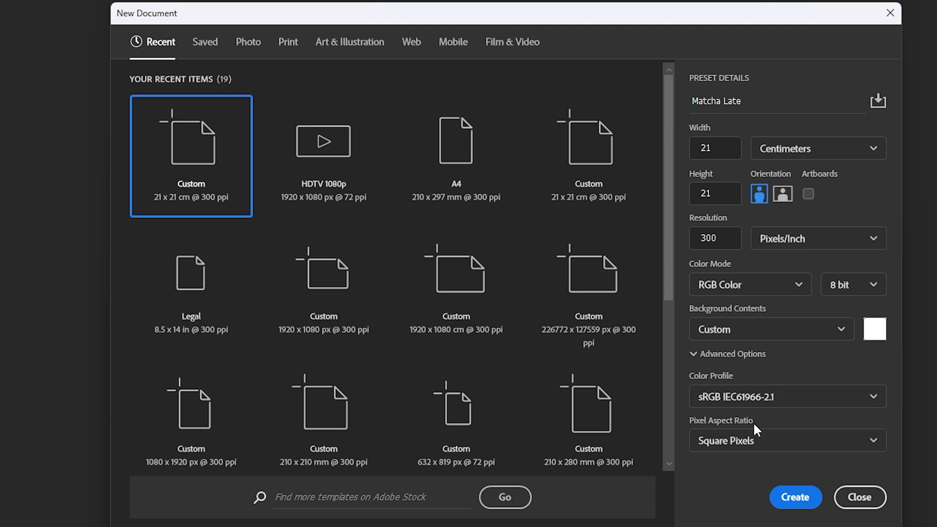
click(802, 503)
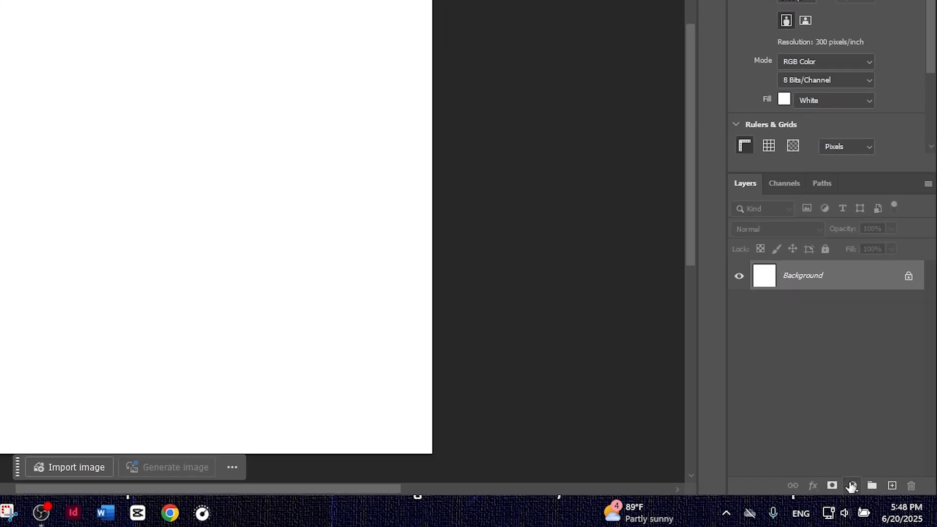
Add a Solid Color fill layer in hex 005c00 above the white Background
click(881, 497)
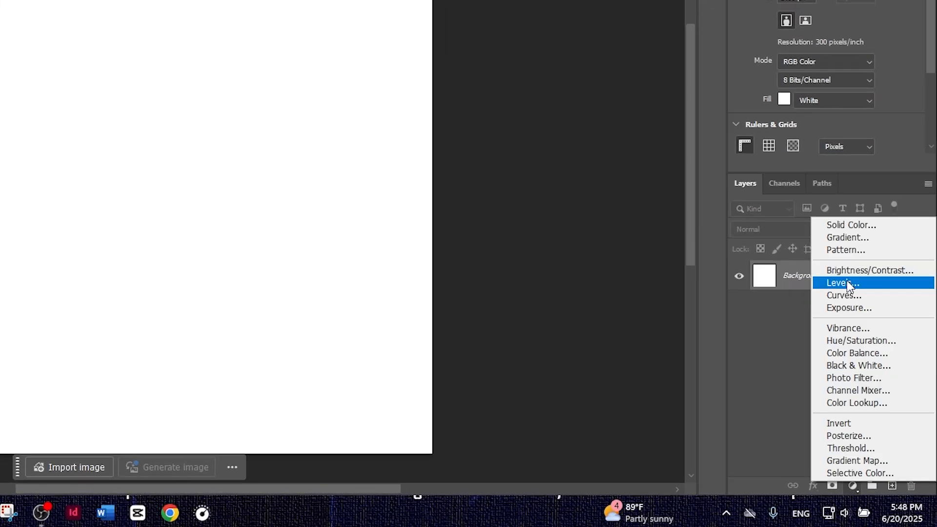
click(849, 230)
text(005c00)
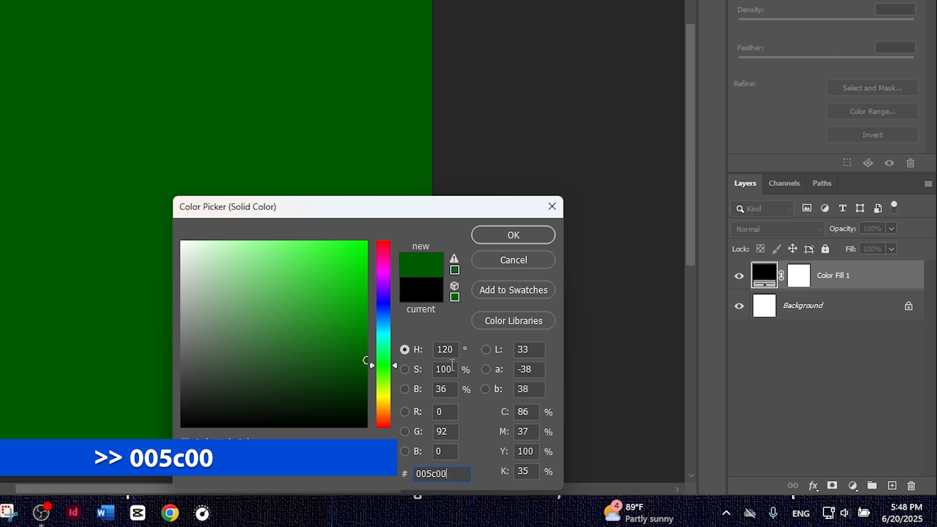
click(496, 239)
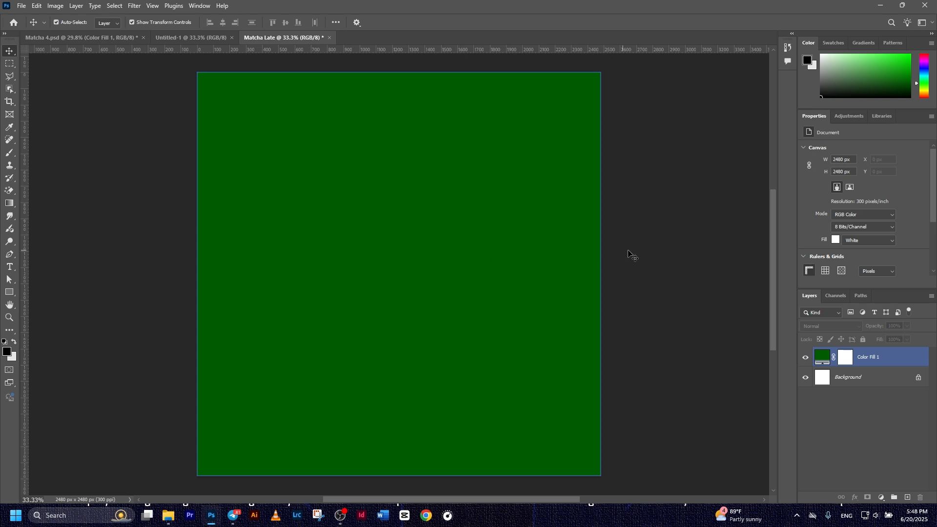
click(615, 251)
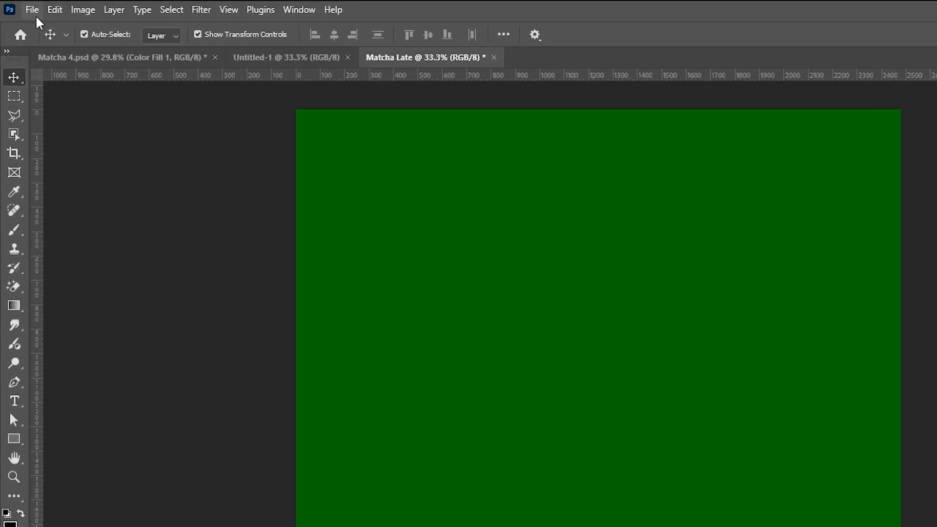
Save the document as Matcha Late.psd inside the Food and Drink folder
click(23, 7)
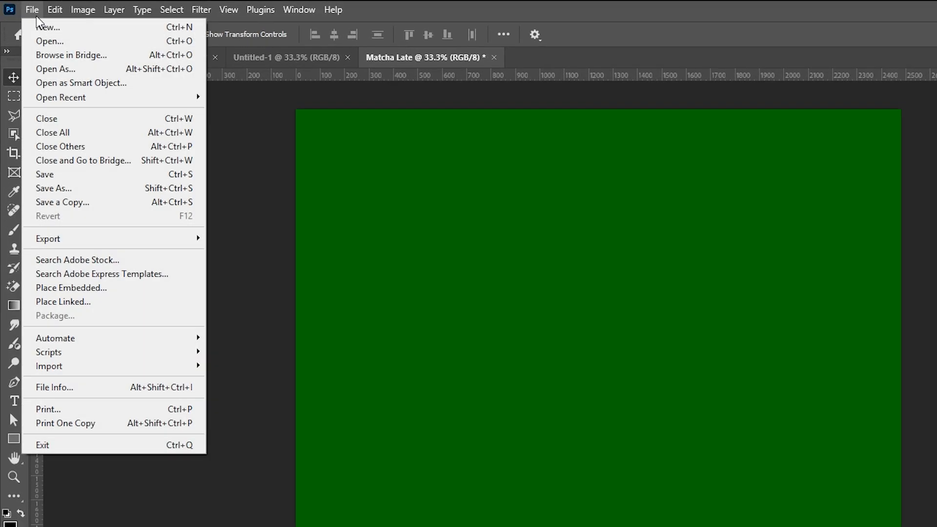
click(58, 176)
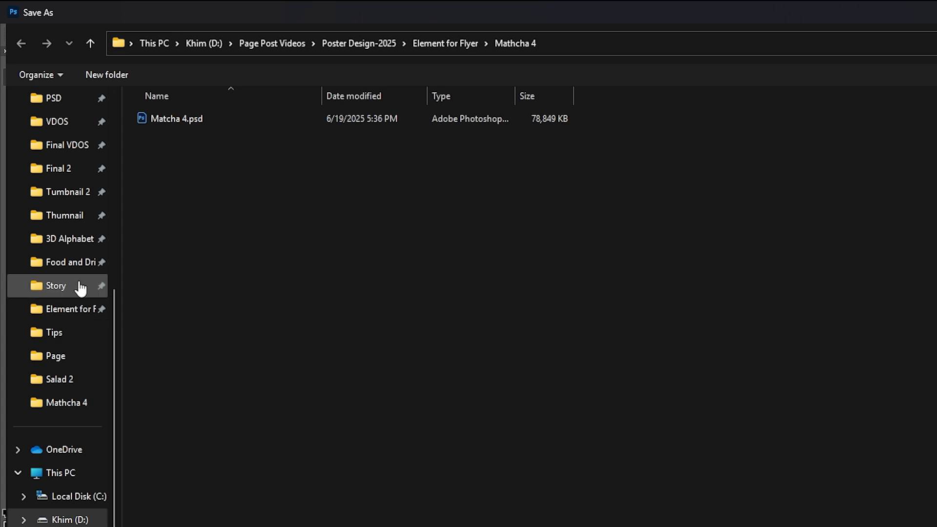
click(68, 263)
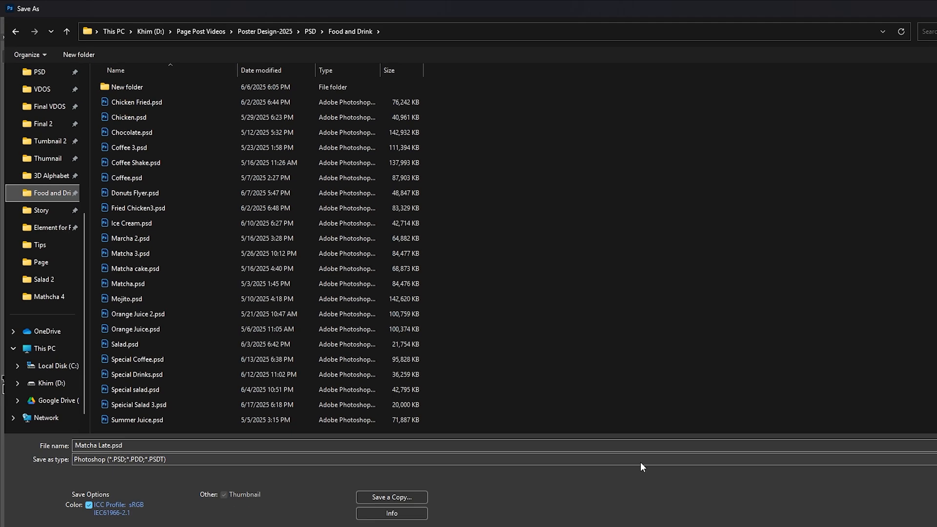
click(854, 485)
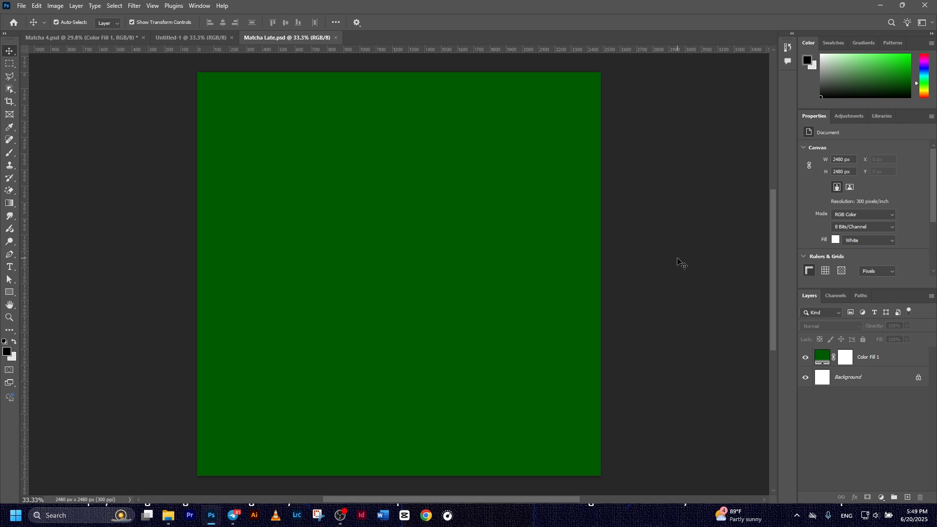
Place Texture.png as an embedded image and enlarge it to cover the whole canvas
click(22, 6)
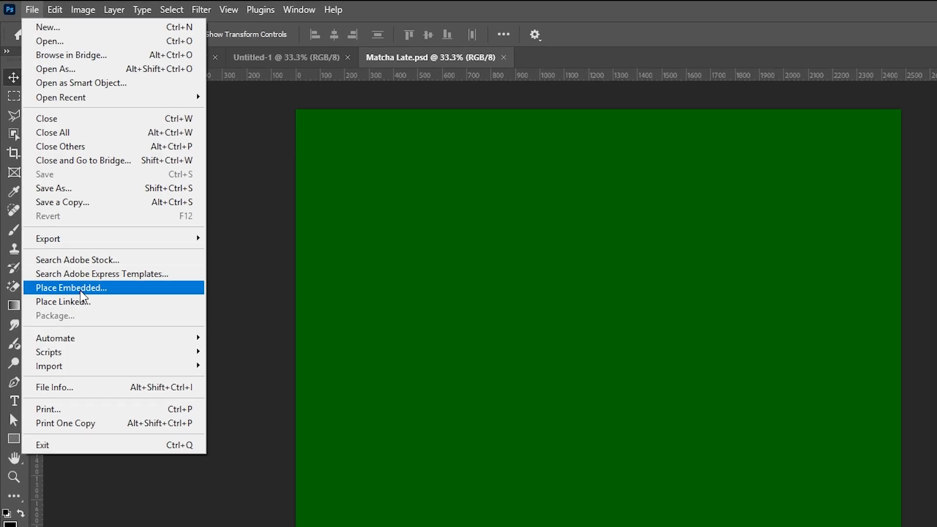
click(81, 290)
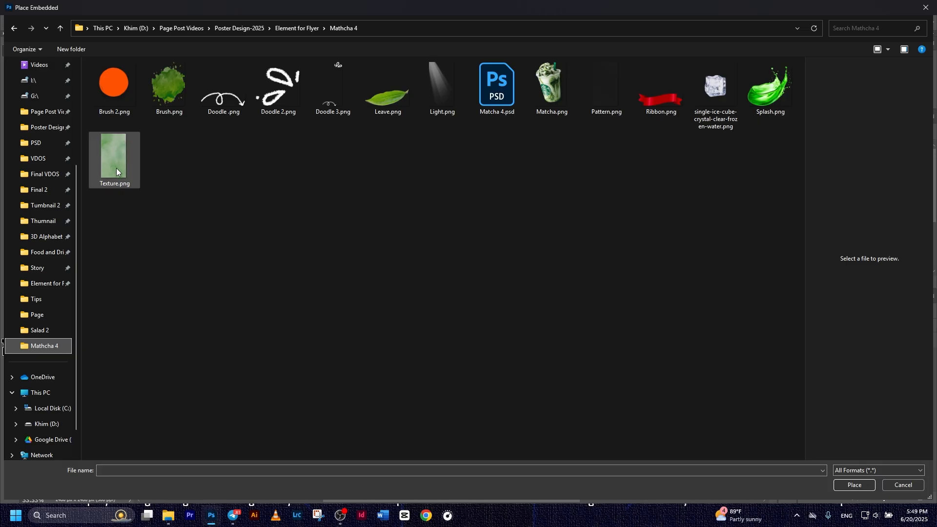
double_click(115, 163)
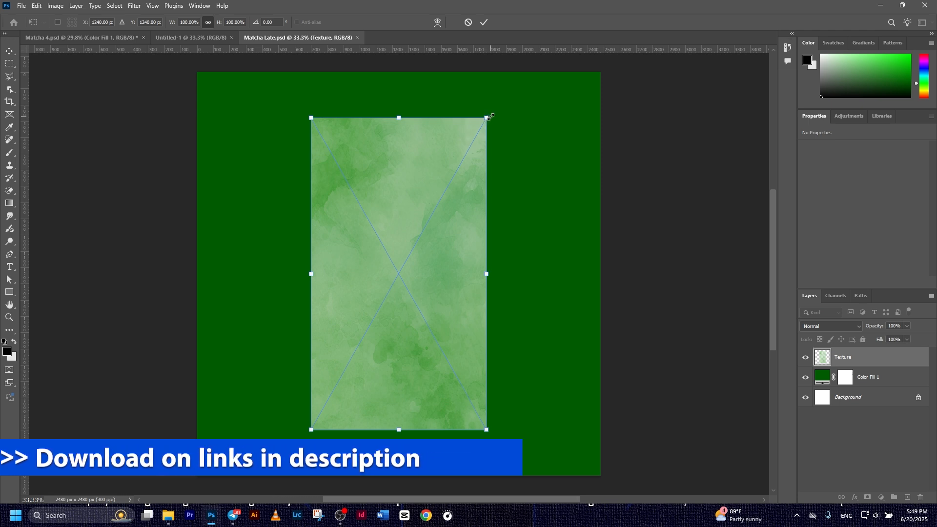
drag(490, 117, 538, 26)
key(Return)
scroll(526, 137, down, 5)
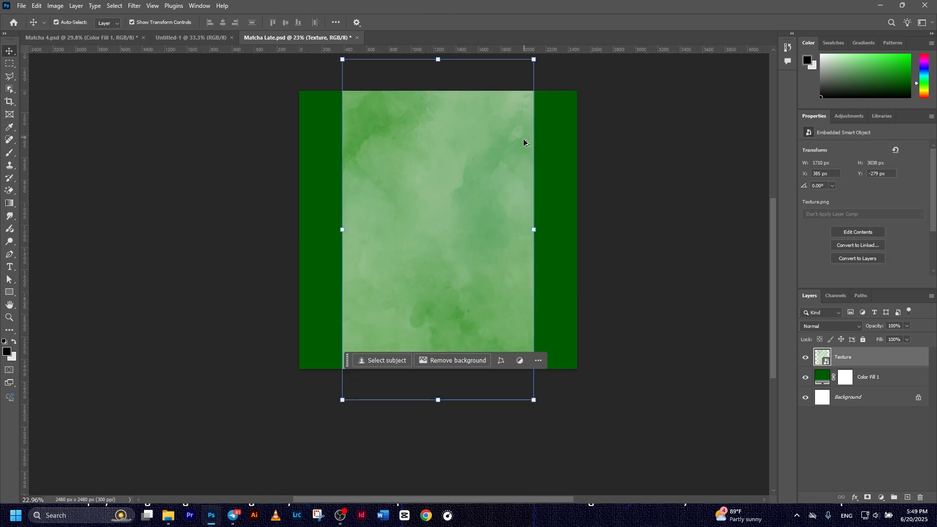
drag(466, 130, 561, 87)
key(Return)
scroll(372, 207, up, 3)
Set the Texture layer's blend mode to Color Burn
click(792, 358)
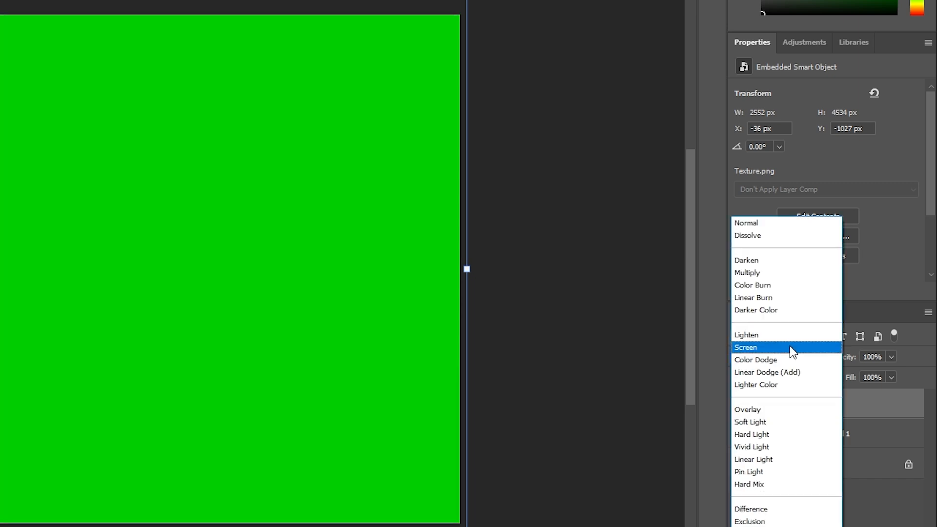
click(759, 288)
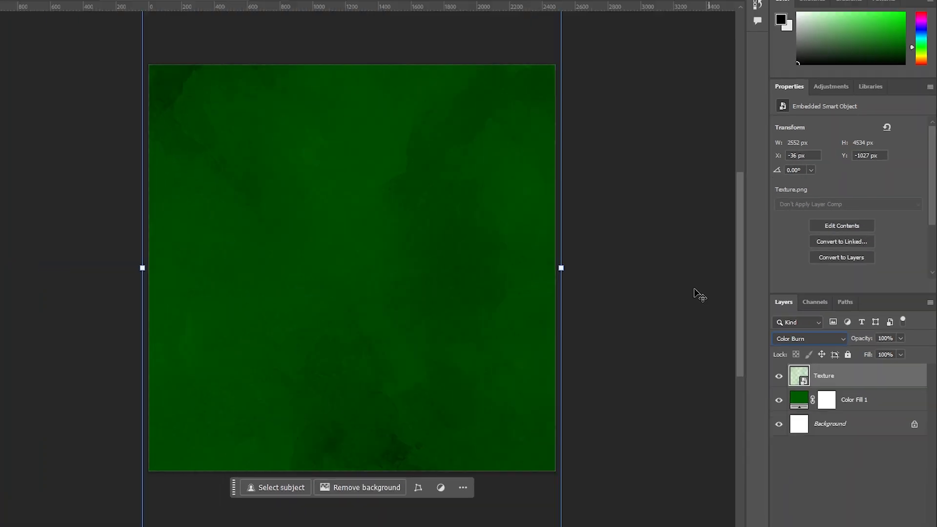
click(529, 296)
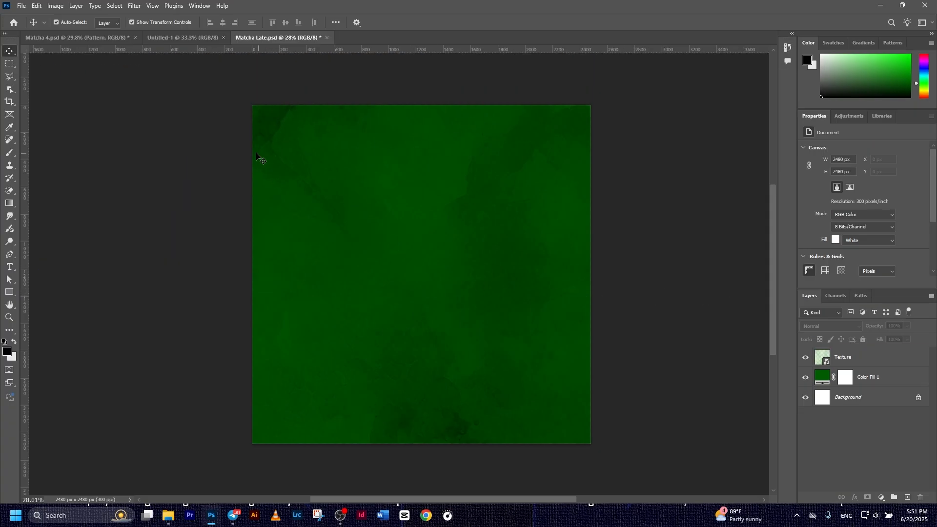
click(258, 159)
click(21, 6)
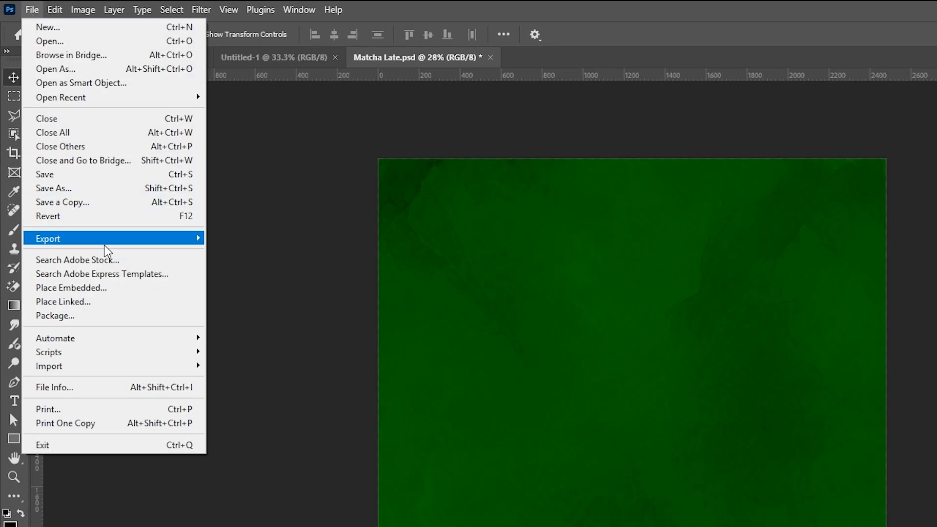
Place Shadow-1.png and scale it to about 230% so it spans the canvas
click(101, 288)
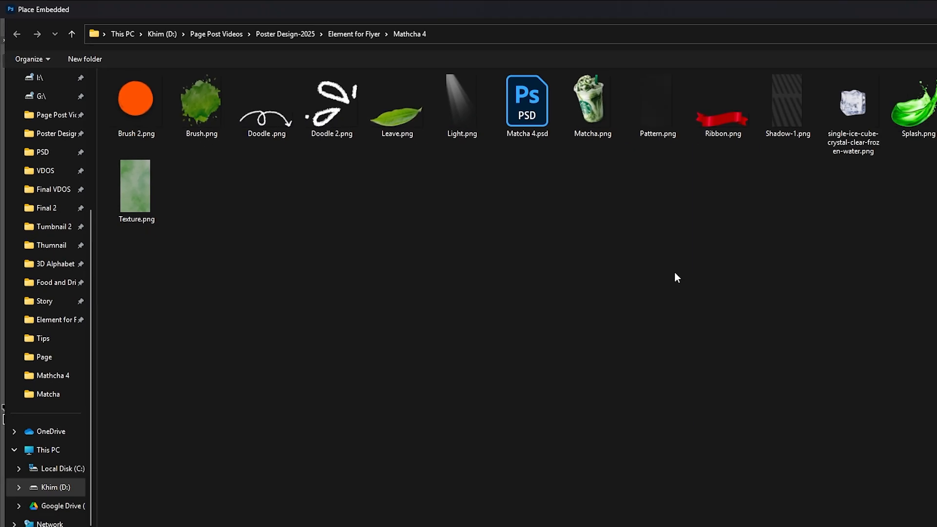
double_click(778, 119)
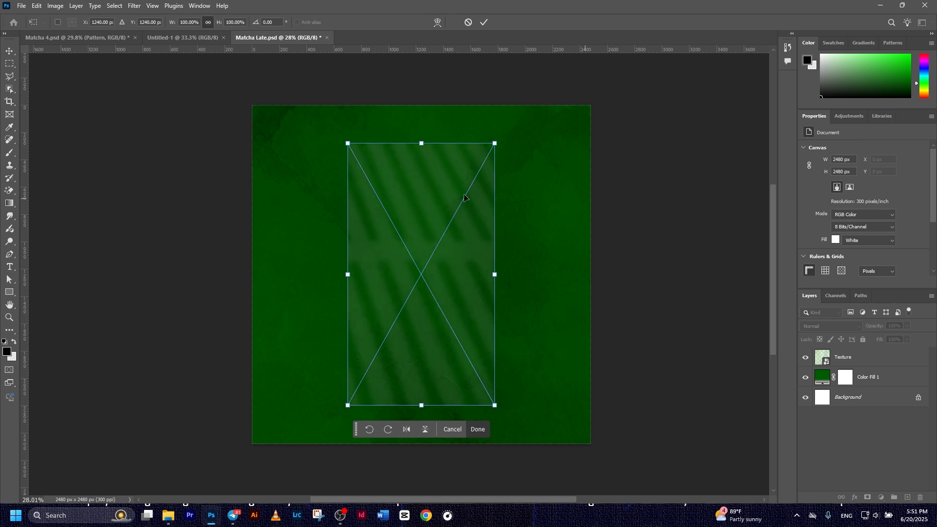
drag(495, 143, 660, 63)
scroll(592, 180, down, 3)
drag(505, 111, 541, 94)
click(484, 22)
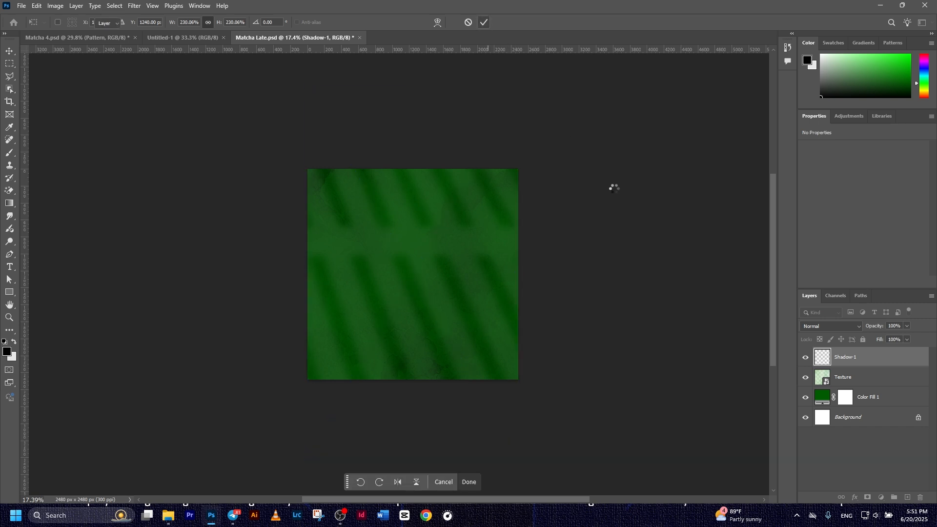
scroll(414, 265, up, 3)
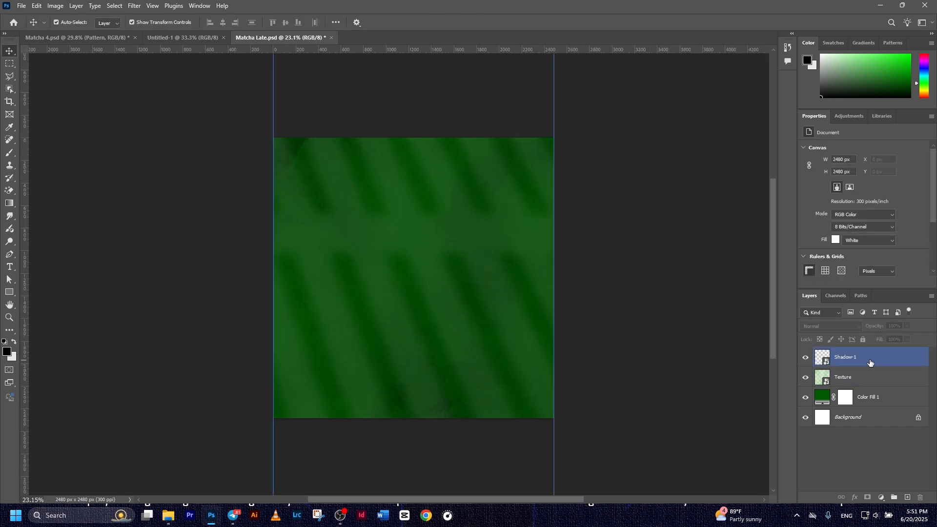
Set the Shadow-1 layer's blend mode to Multiply
click(870, 362)
click(833, 326)
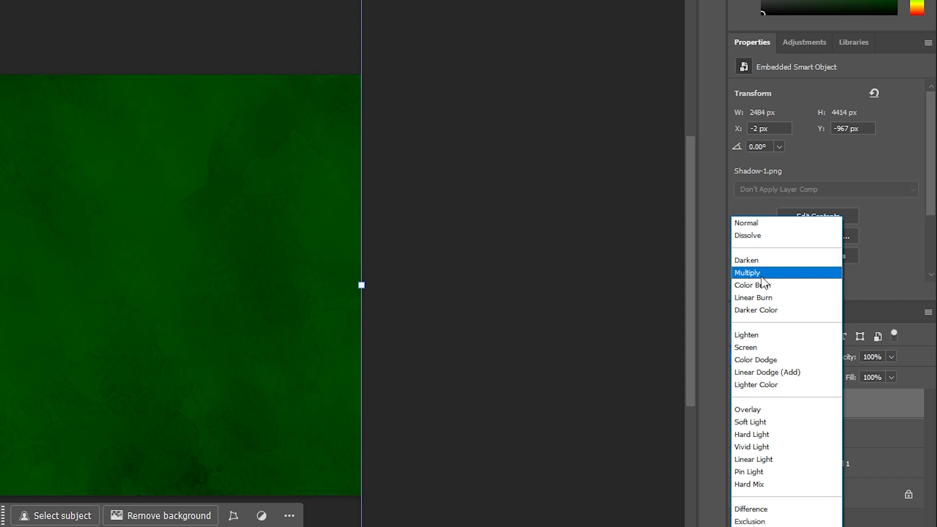
click(763, 279)
click(600, 326)
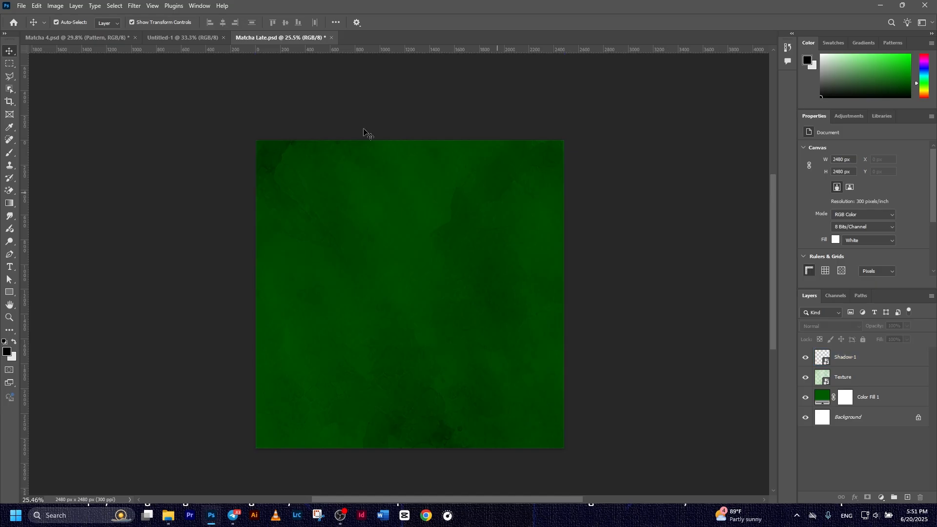
Place Pattern.png and stretch it to about 231% over the whole canvas
click(21, 6)
click(70, 189)
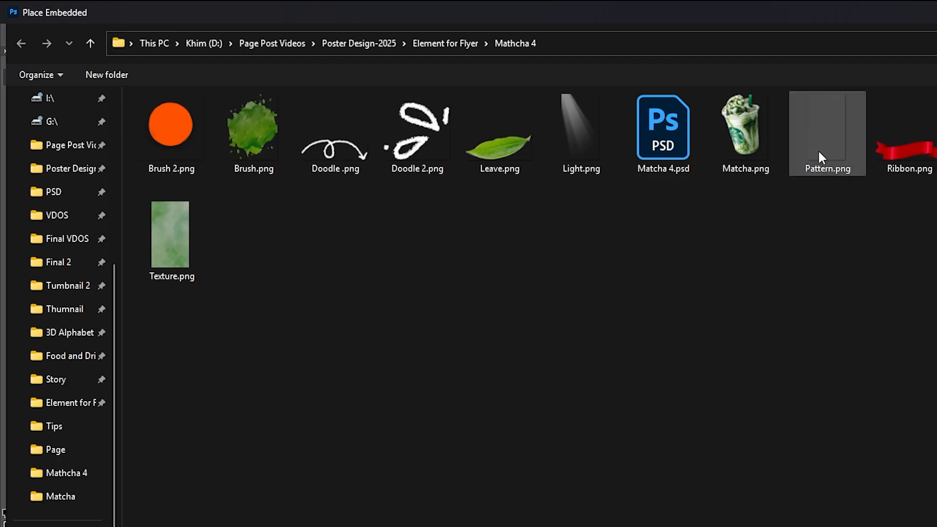
double_click(818, 148)
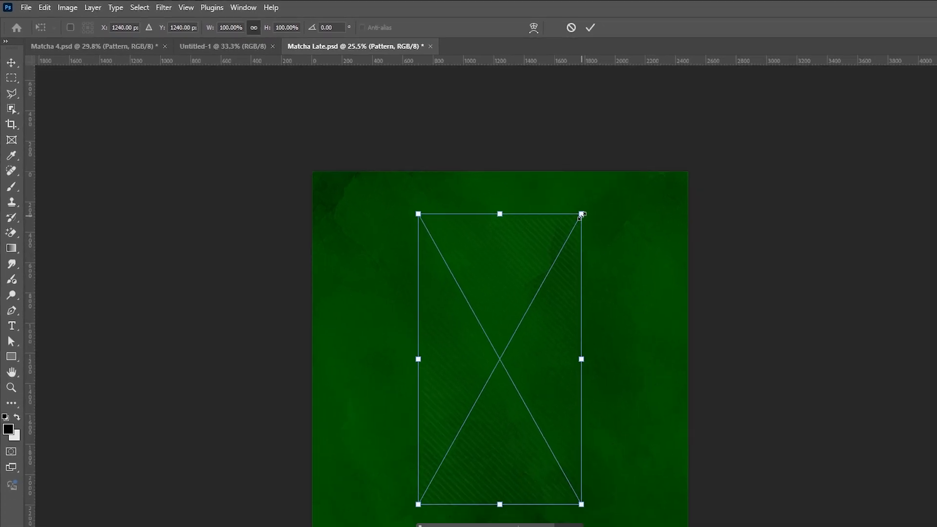
drag(581, 215, 823, 119)
drag(675, 98, 689, 89)
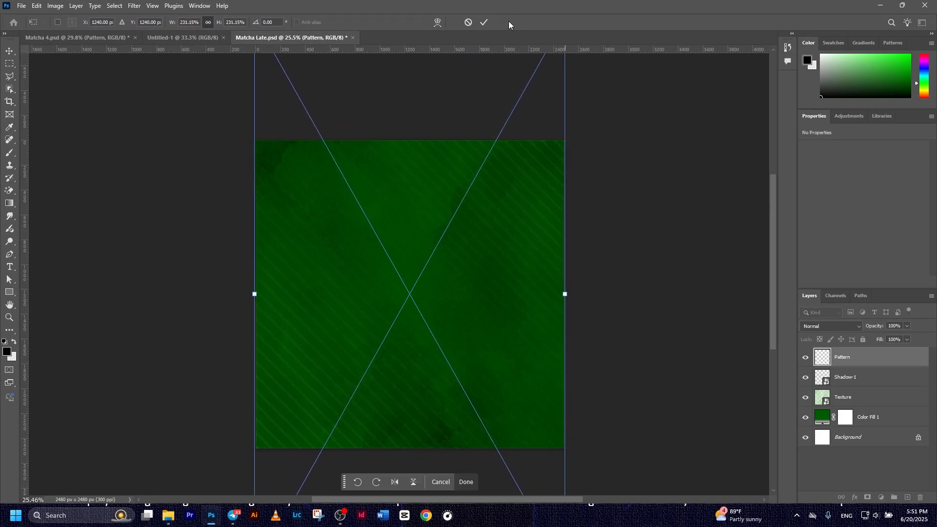
click(485, 22)
Set the Pattern layer's blend mode to Soft Light
click(834, 325)
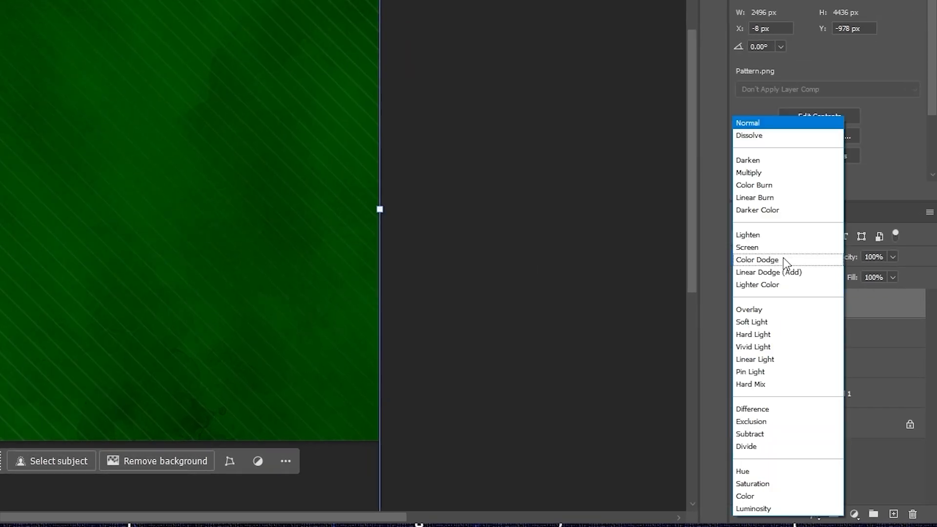
click(758, 323)
click(604, 311)
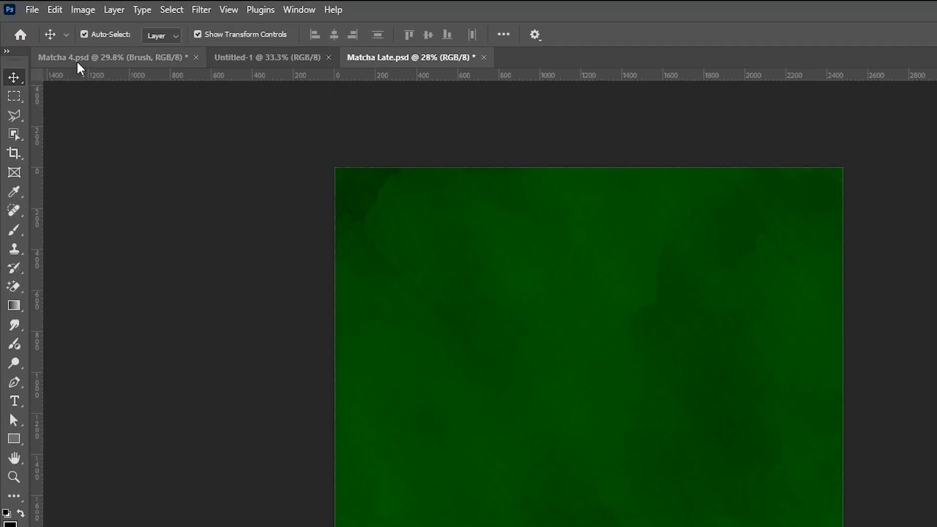
Place the Brush.png splatter and enlarge it to cover the canvas
click(22, 6)
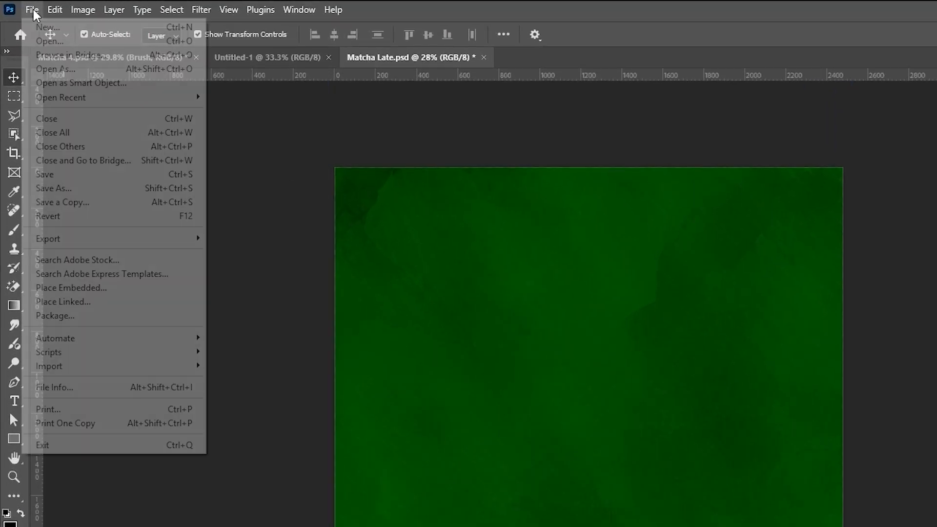
click(92, 287)
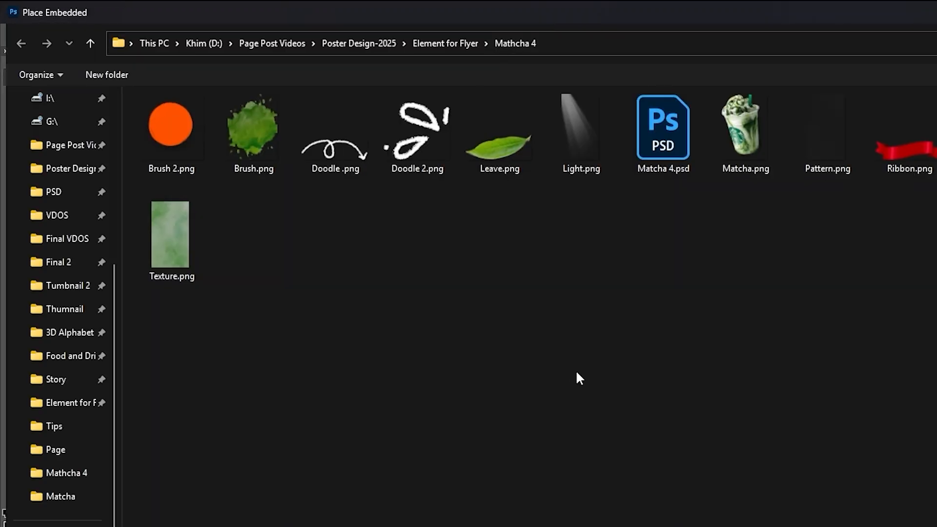
double_click(271, 124)
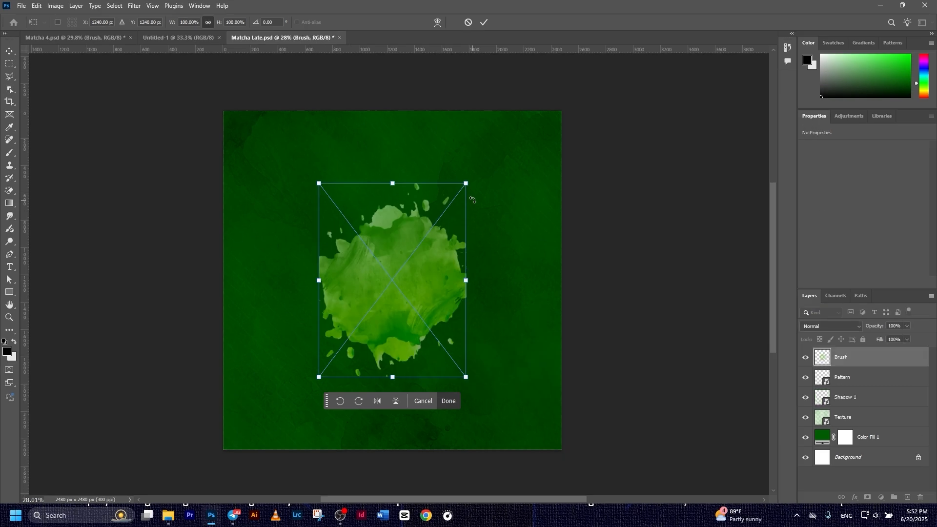
drag(466, 184, 641, 122)
click(484, 22)
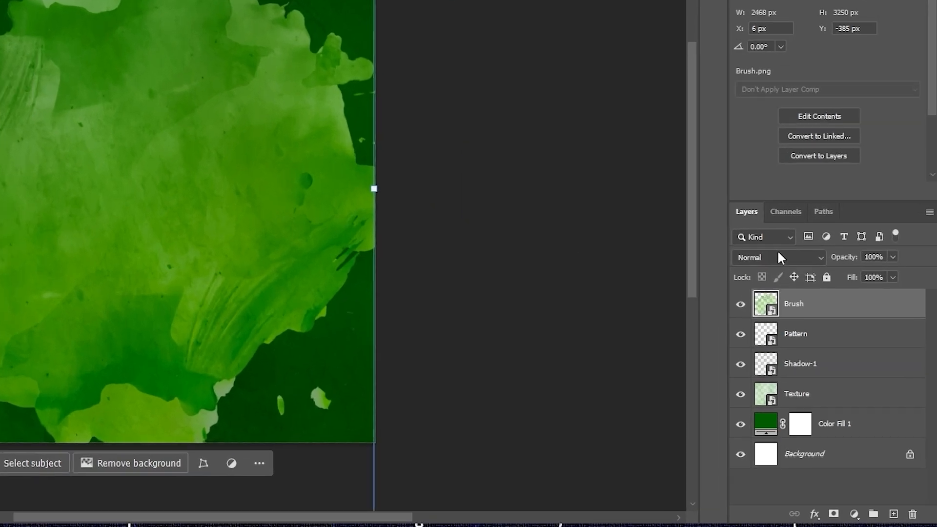
Set the Brush layer's blend mode to Multiply
click(830, 325)
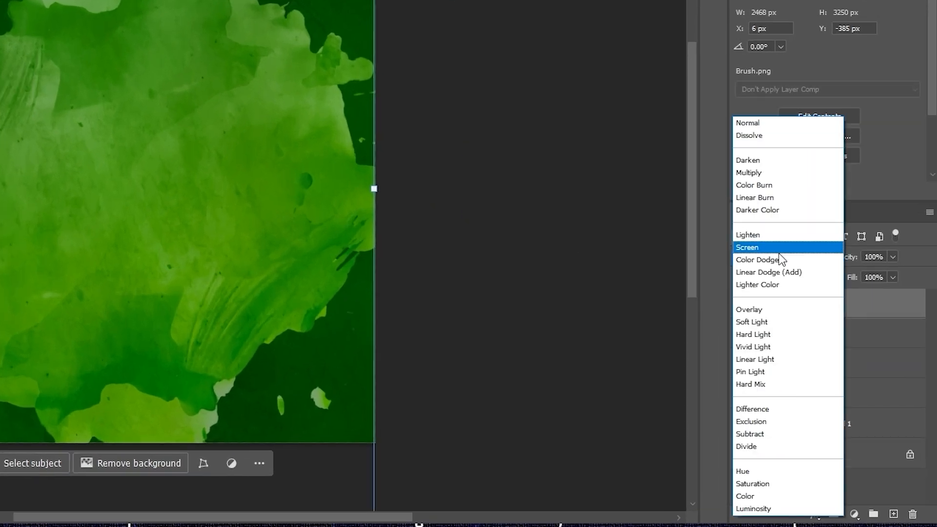
click(753, 174)
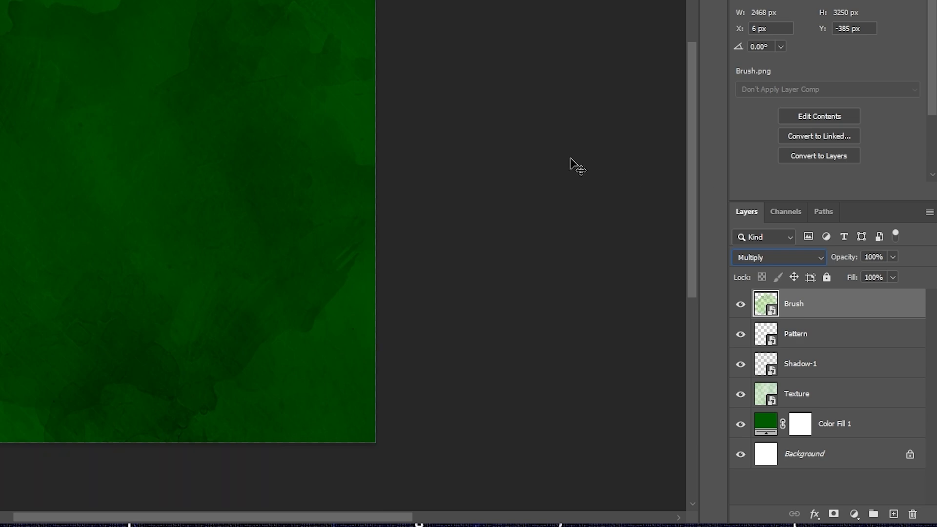
click(441, 186)
click(203, 190)
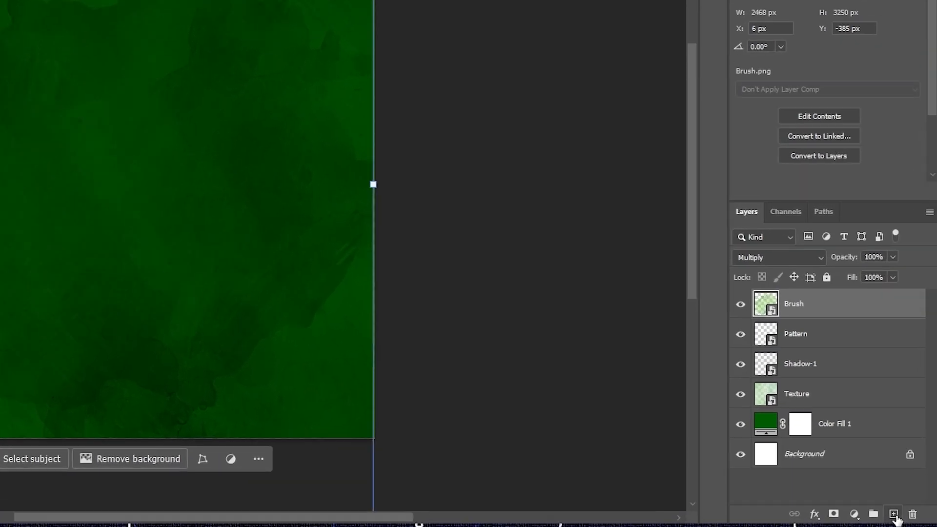
Add a new Layer 1 with Linear Dodge (Add) blending
click(894, 514)
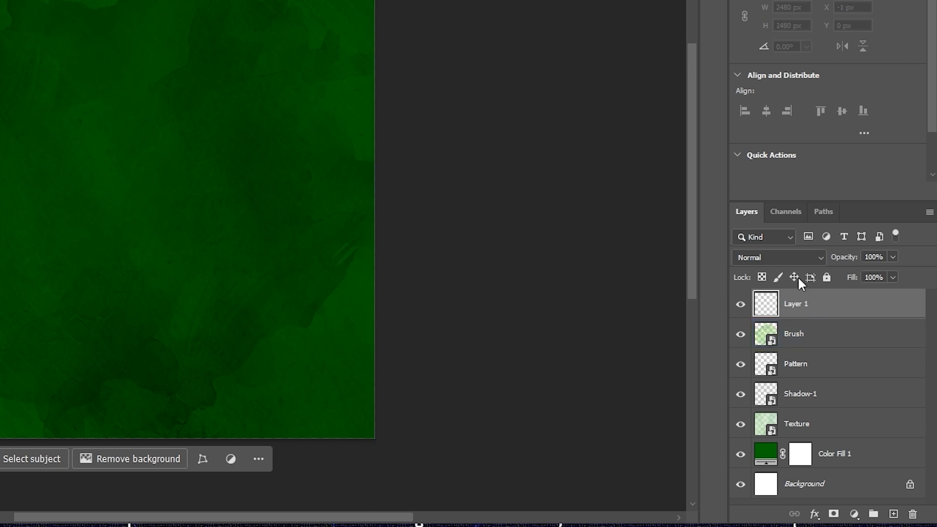
click(782, 257)
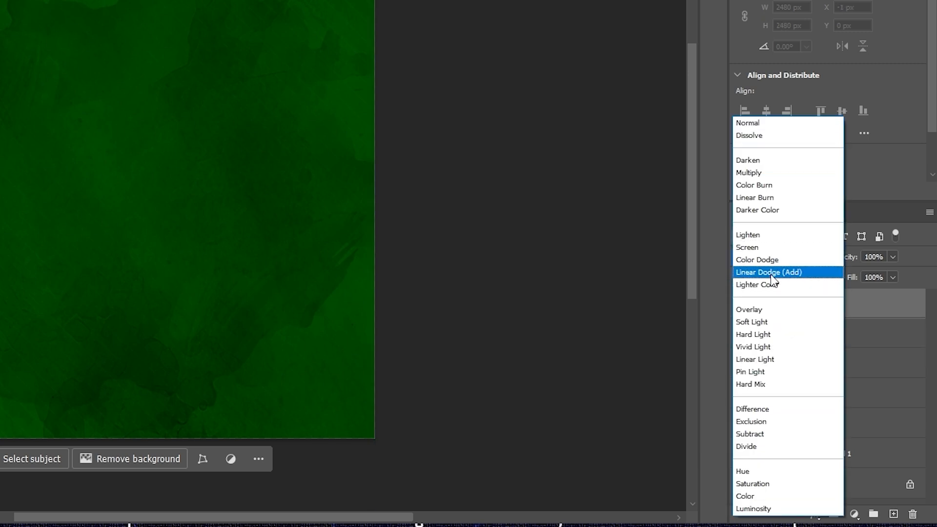
click(771, 274)
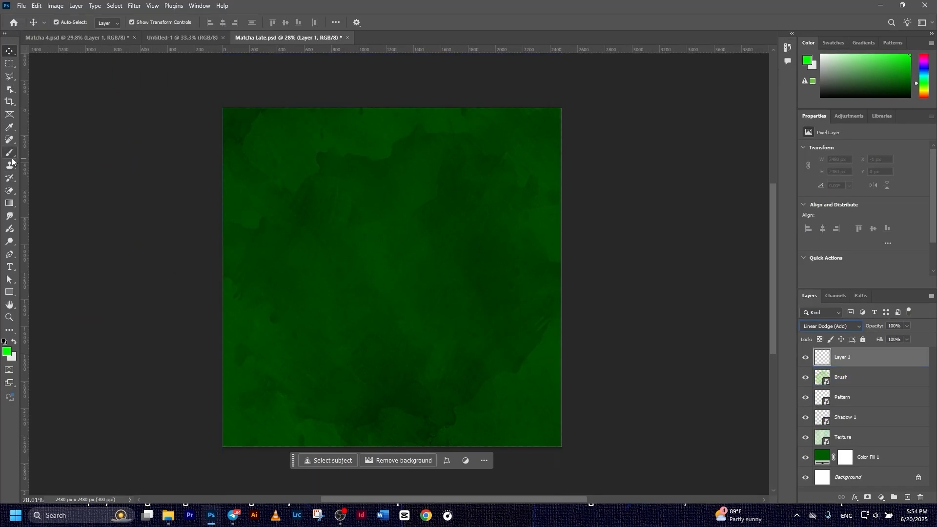
Paint a soft bright-green glow at the canvas centre with a roughly 1741 px brush
click(10, 154)
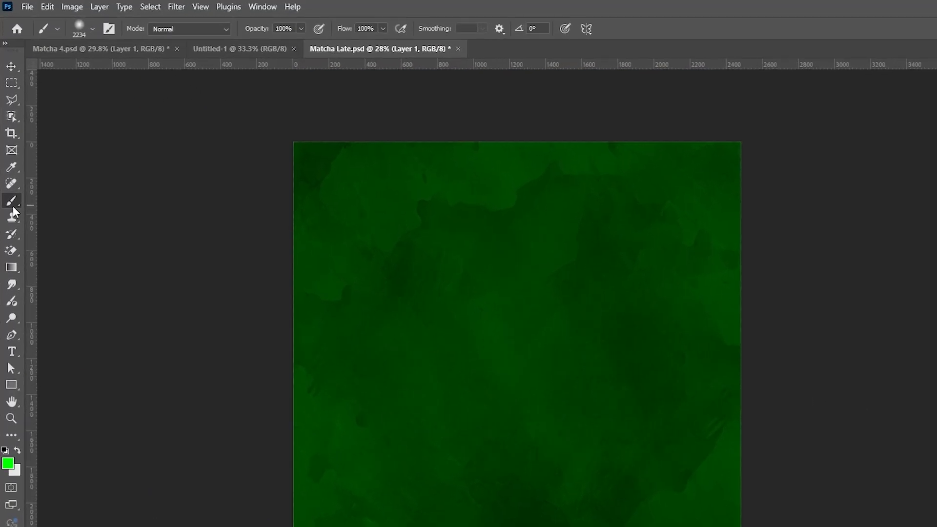
click(70, 22)
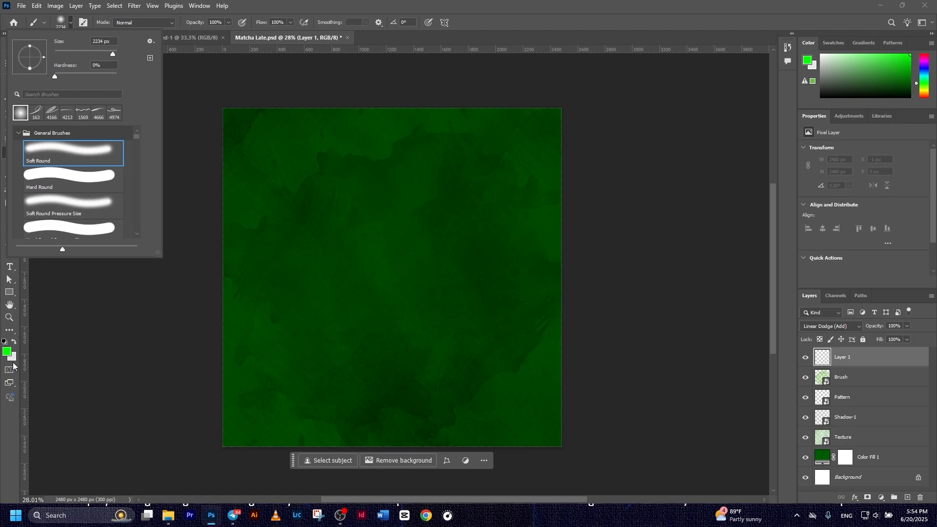
click(5, 511)
click(6, 351)
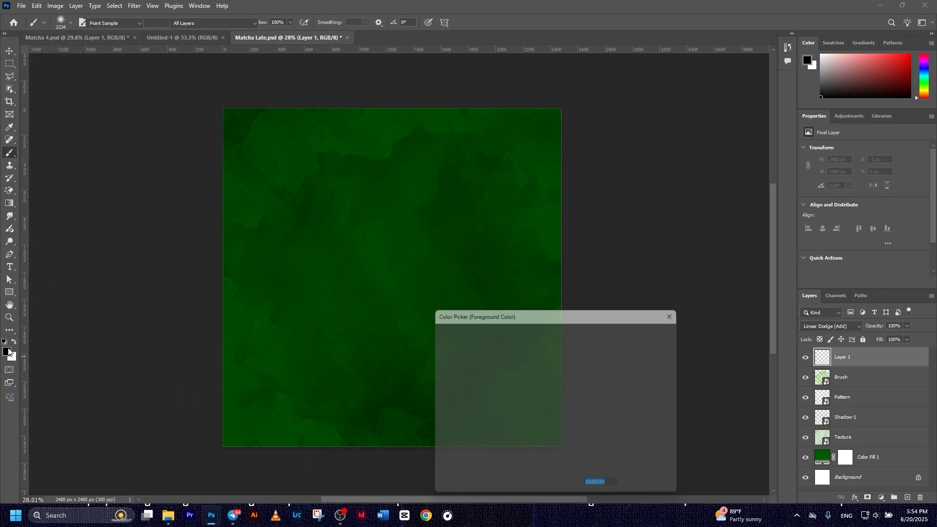
drag(569, 426, 569, 423)
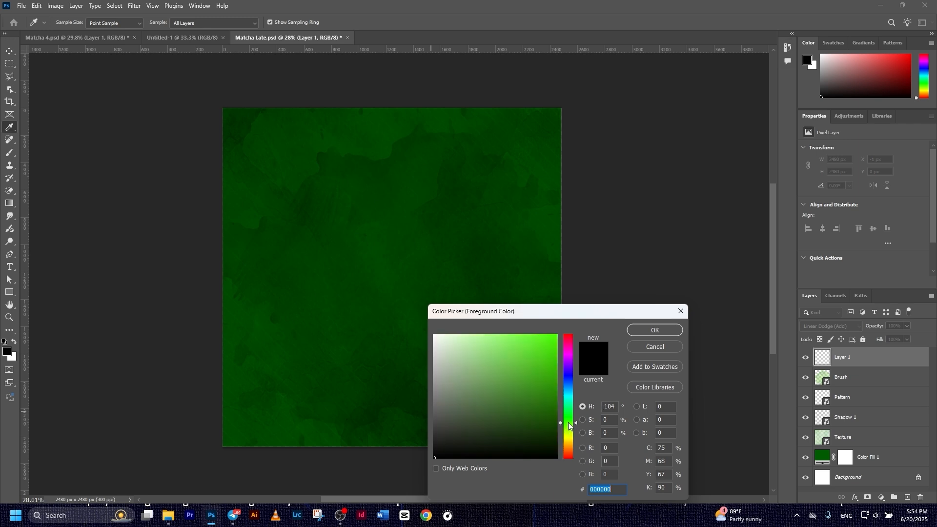
drag(545, 391, 572, 386)
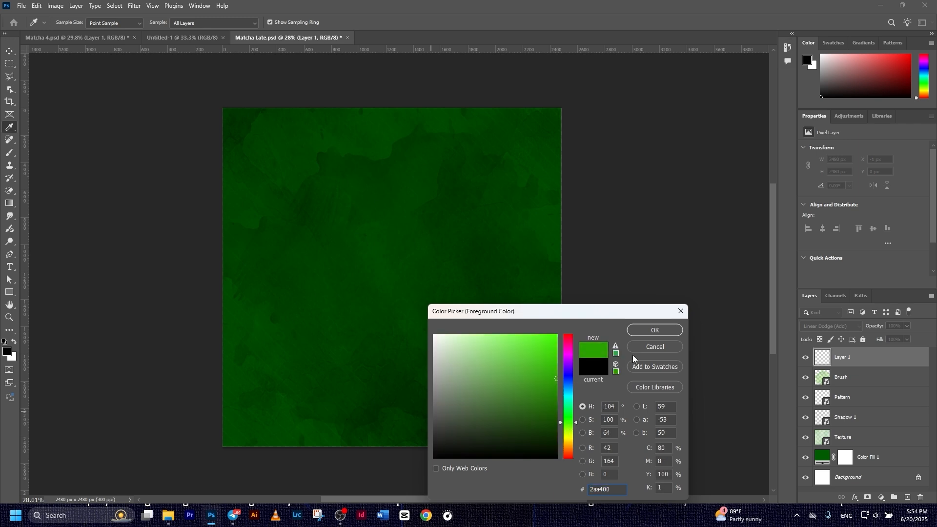
click(656, 330)
key(b)
drag(396, 290, 375, 287)
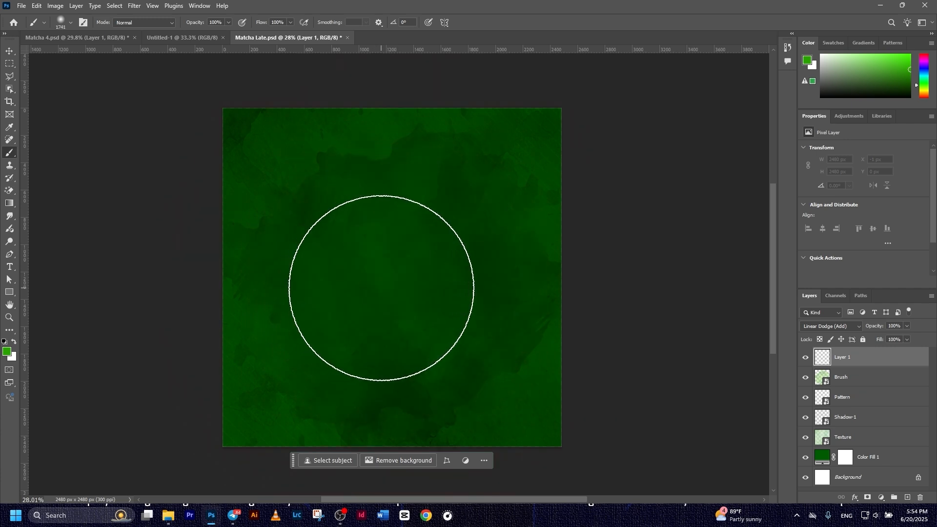
click(384, 288)
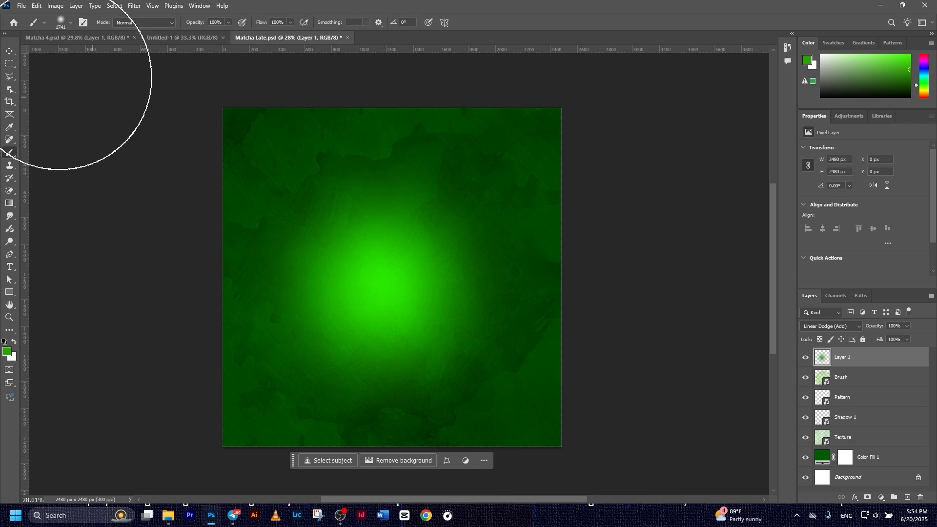
Lower Layer 1's opacity to 74%
click(14, 53)
click(907, 326)
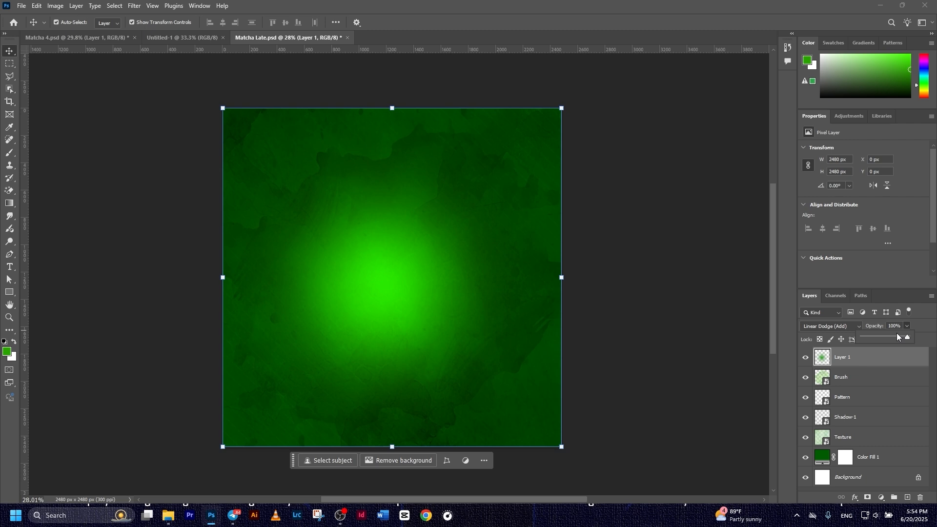
drag(901, 338, 895, 335)
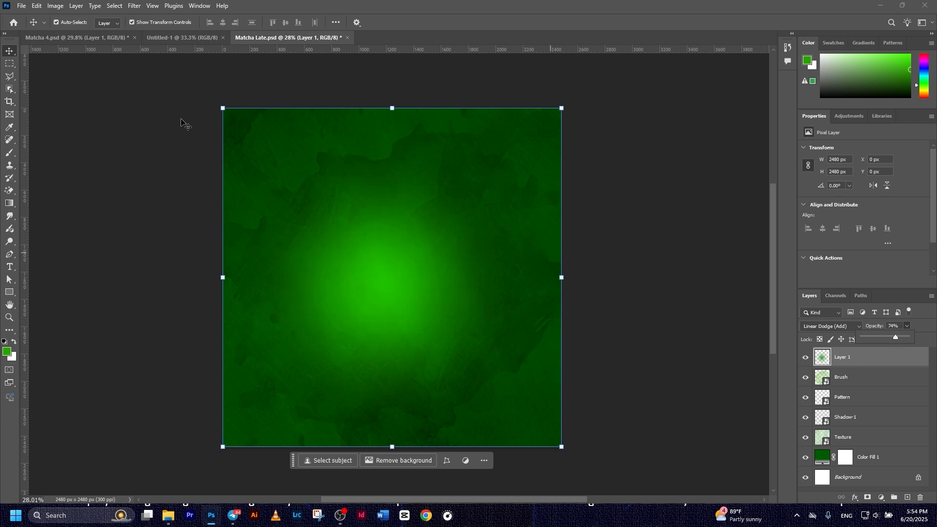
click(706, 237)
click(303, 108)
click(347, 114)
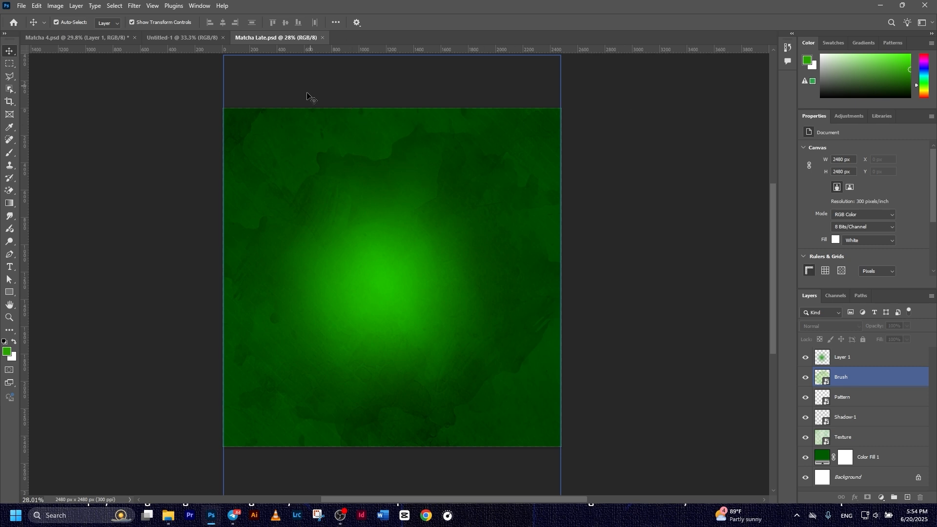
click(882, 359)
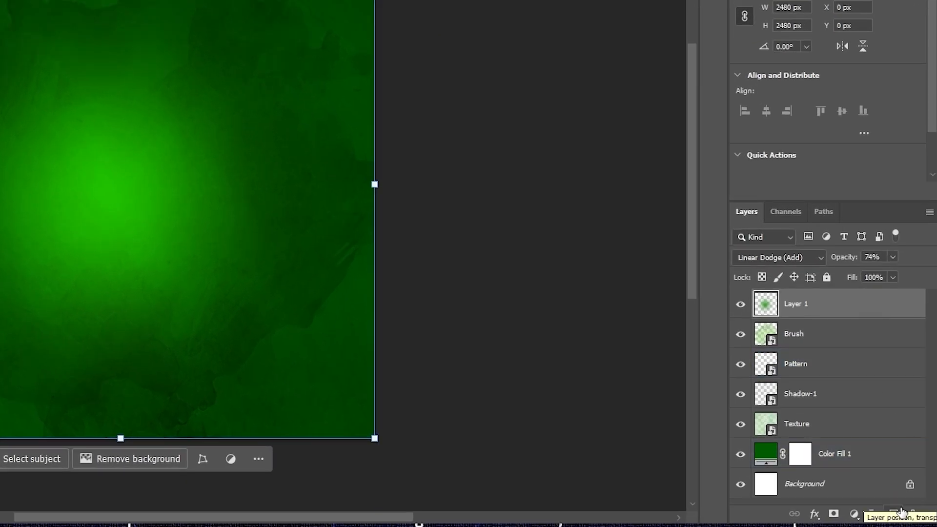
Add an empty Layer 2 on top of the layer stack
click(899, 514)
click(812, 335)
click(851, 362)
click(830, 336)
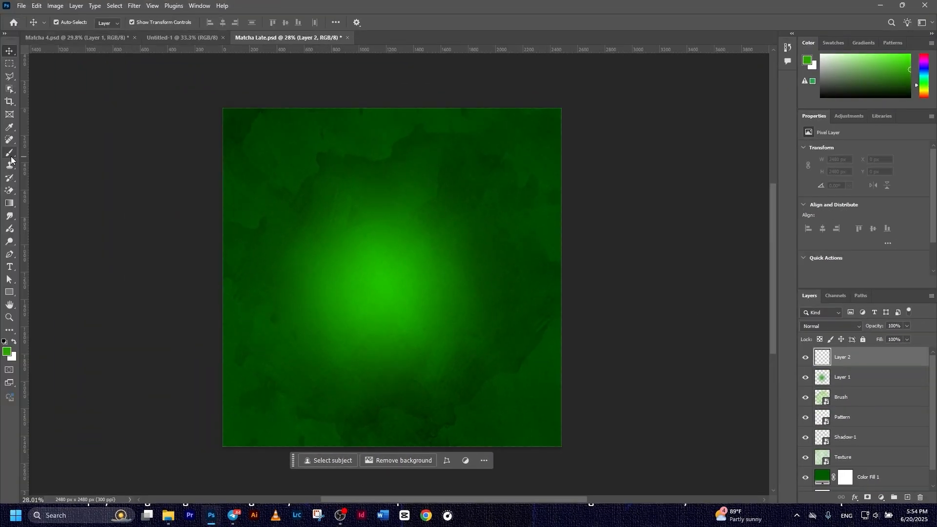
Set up the brush with black foreground and 10% brush opacity
click(11, 157)
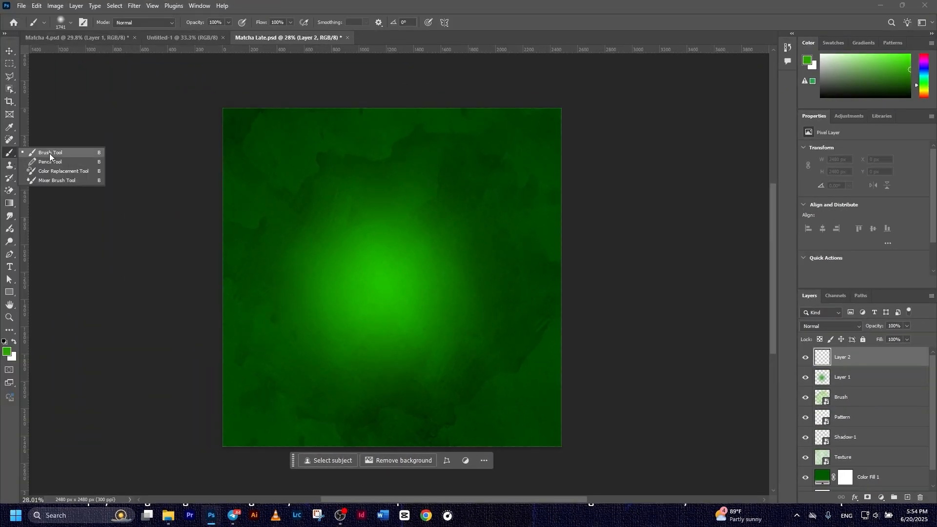
click(49, 153)
key(d)
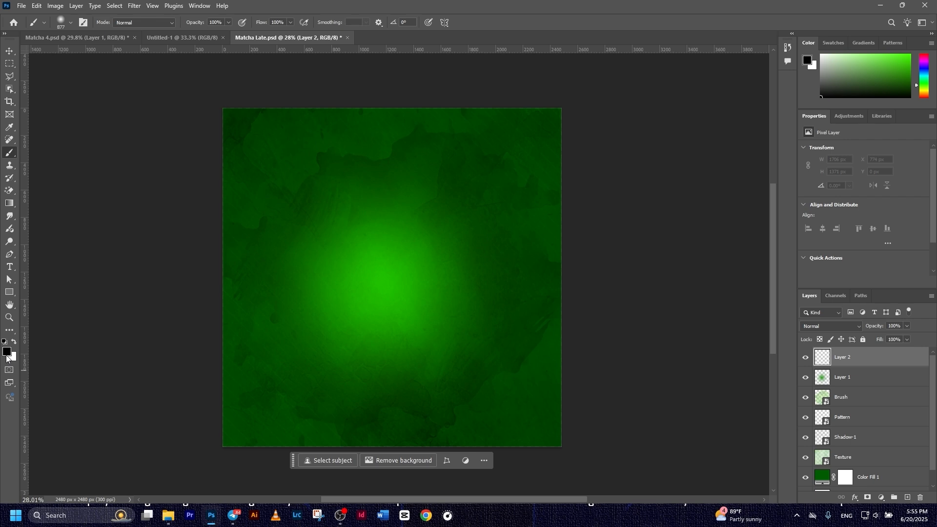
click(10, 352)
click(671, 327)
key(b)
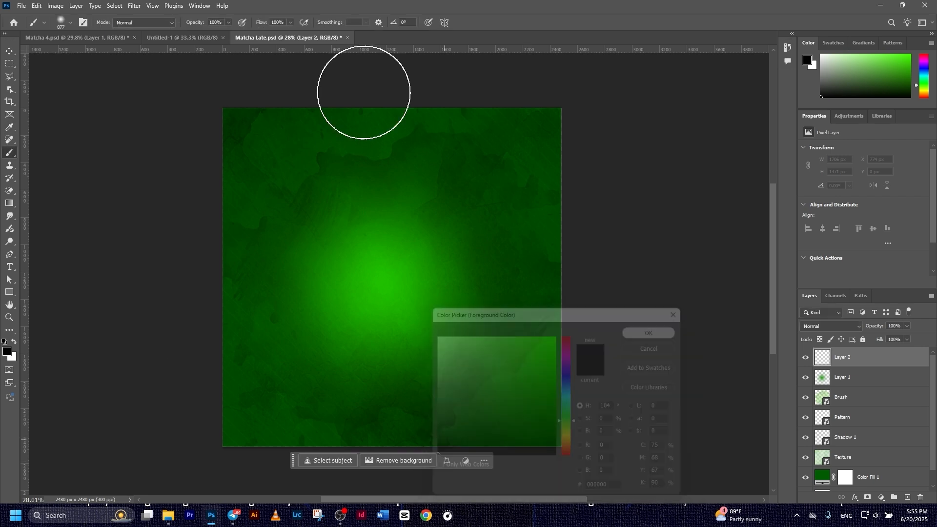
click(228, 23)
click(224, 23)
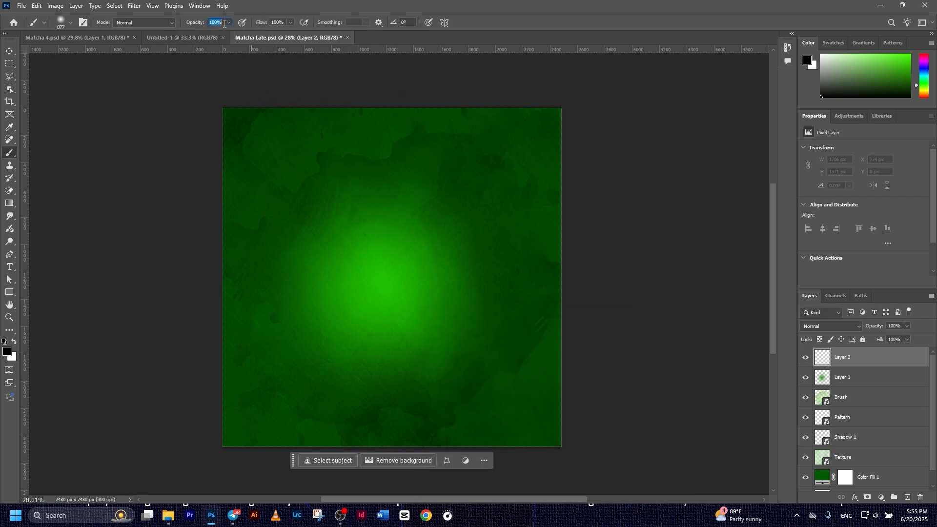
text(1)
Enlarge the brush to about 1677 px and paint faint black shading over the upper canvas
drag(347, 154, 404, 148)
mouse_move(527, 198)
mouse_down()
mouse_move(575, 230)
mouse_move(561, 217)
mouse_move(607, 226)
mouse_move(433, 116)
mouse_move(596, 209)
mouse_move(511, 157)
mouse_up()
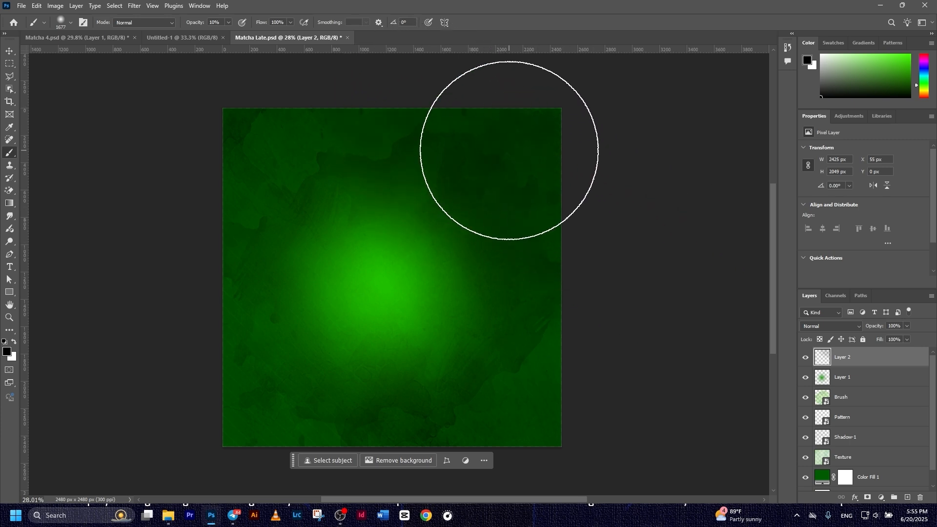
click(6, 53)
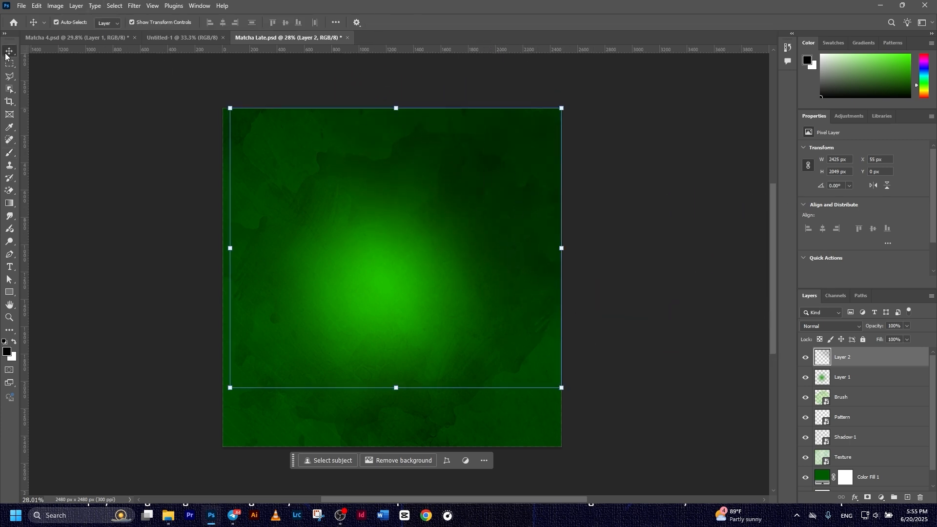
click(668, 330)
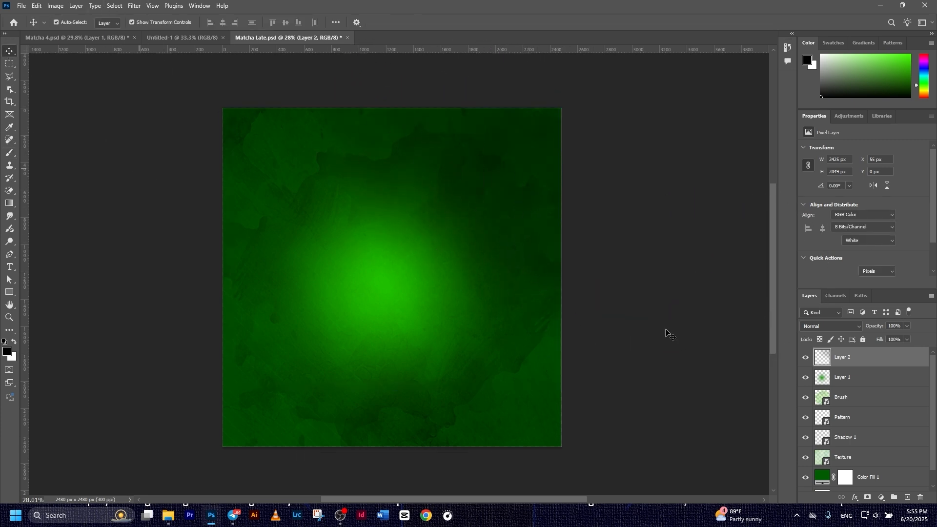
click(871, 357)
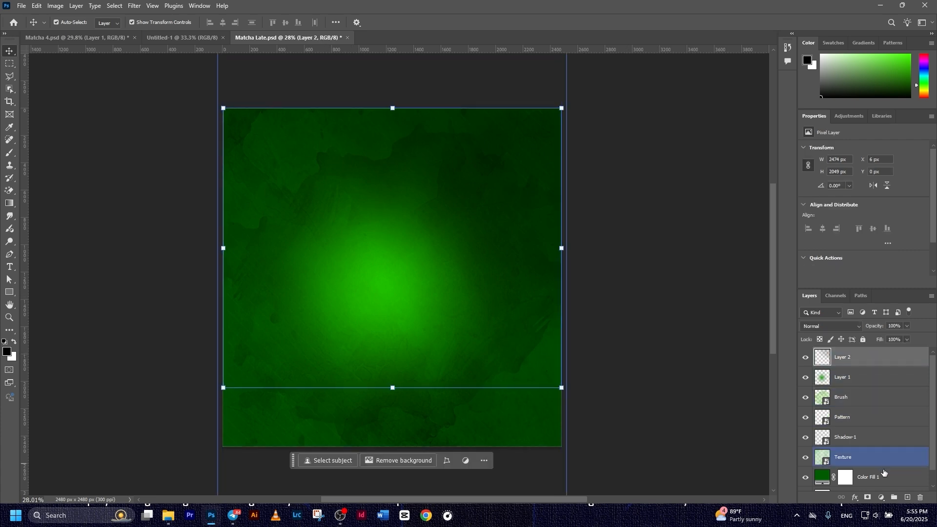
Group the layers from Texture up to Layer 2 into Group 1
shift+click(893, 490)
key(ctrl+g)
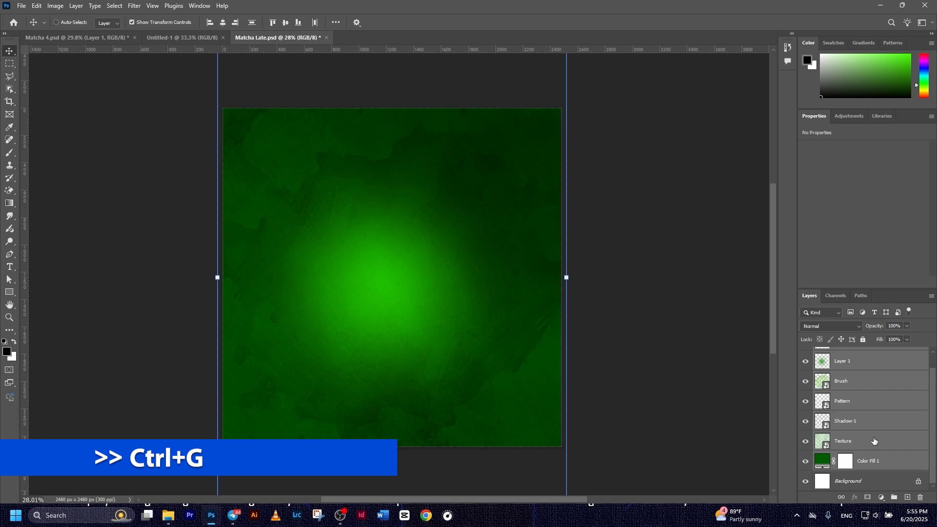
click(825, 370)
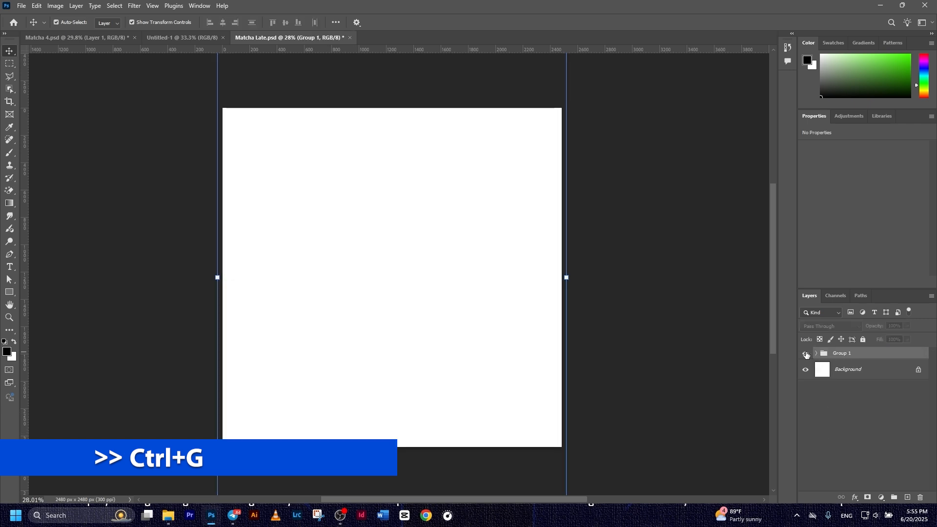
click(842, 359)
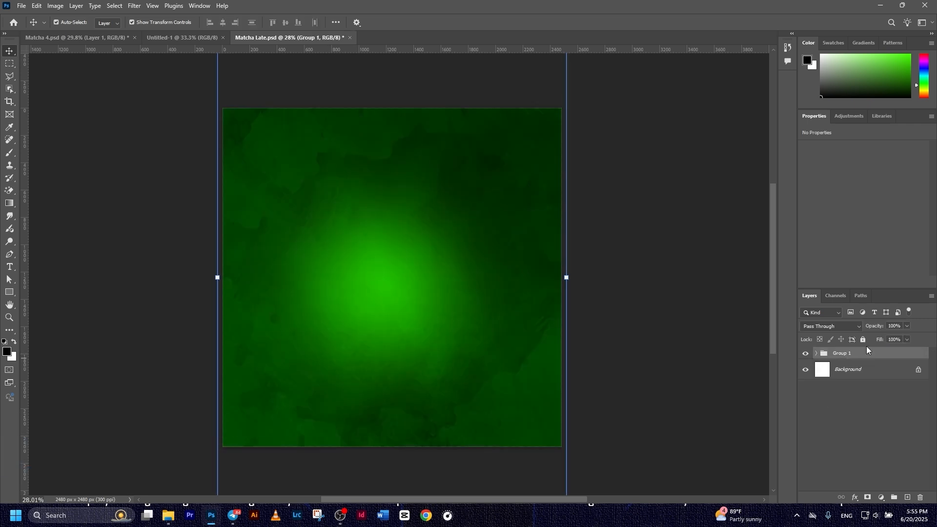
Apply Lock All to Group 1
click(863, 339)
click(668, 322)
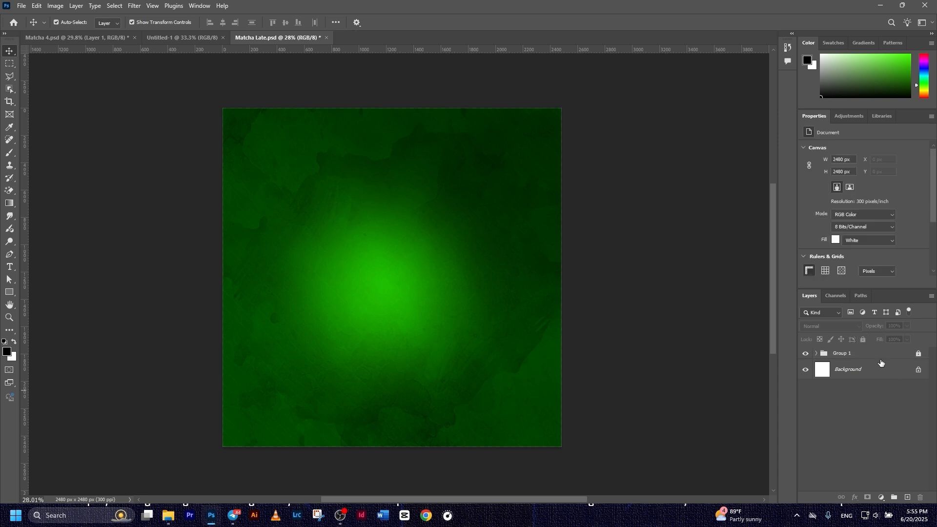
click(859, 353)
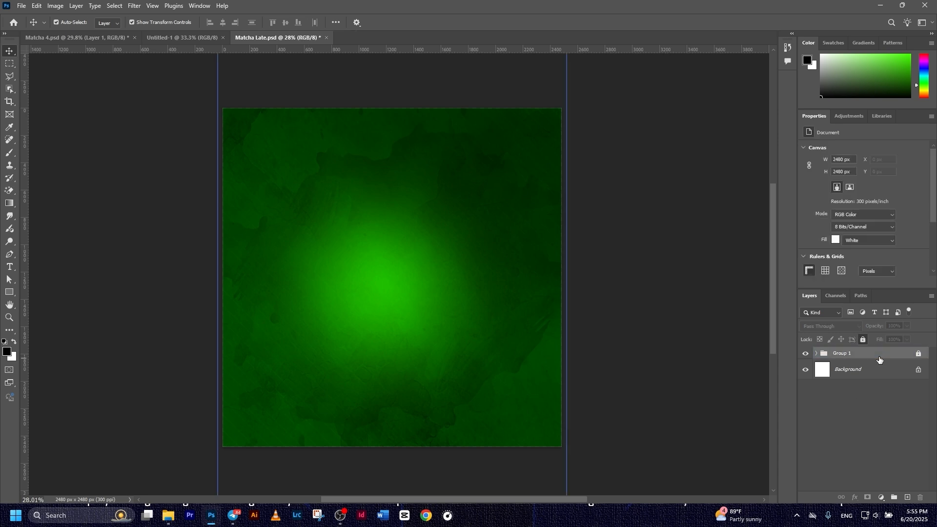
click(8, 293)
Draw a white rectangle with no stroke across the poster's lower part
click(49, 292)
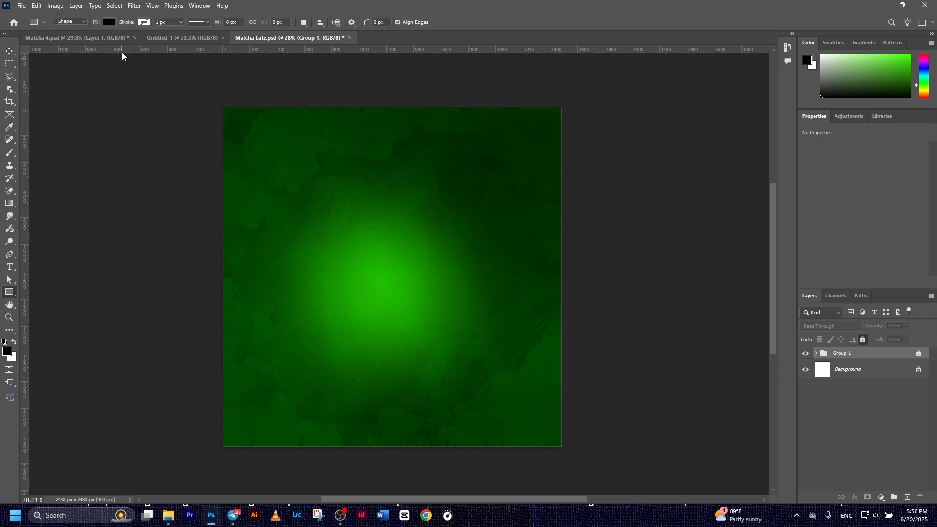
click(110, 22)
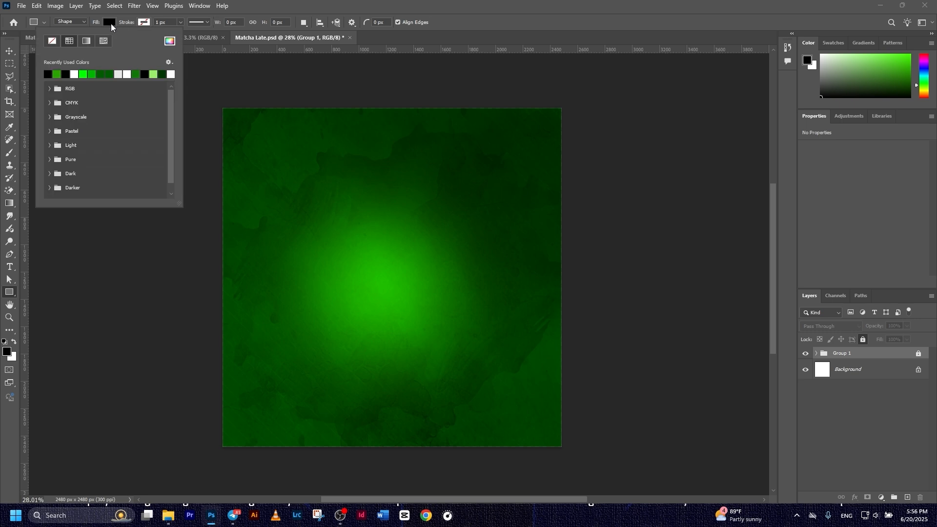
click(82, 74)
click(146, 22)
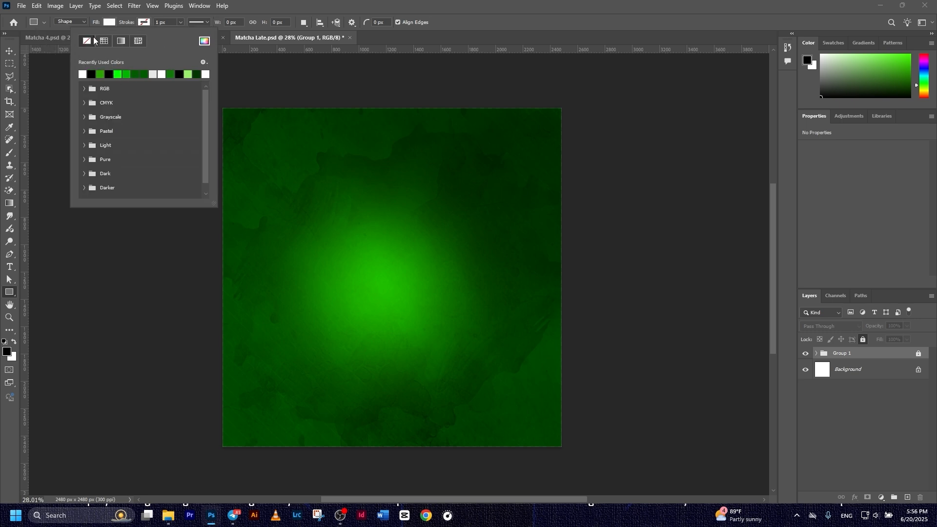
click(207, 357)
drag(207, 353, 590, 454)
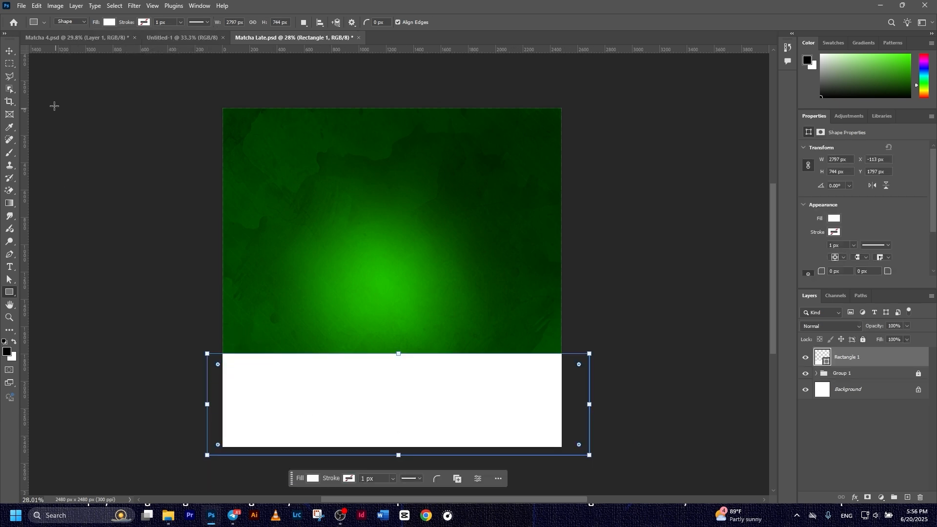
Stretch the white rectangle to the full 2490 px canvas width and bottom edge
click(9, 51)
drag(212, 401, 227, 401)
drag(591, 405, 574, 405)
drag(392, 456, 392, 447)
click(483, 22)
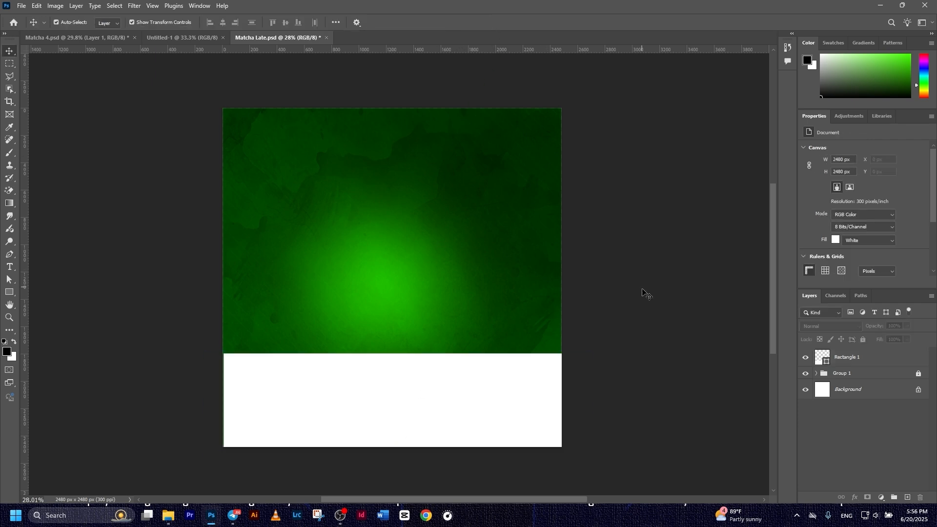
click(239, 393)
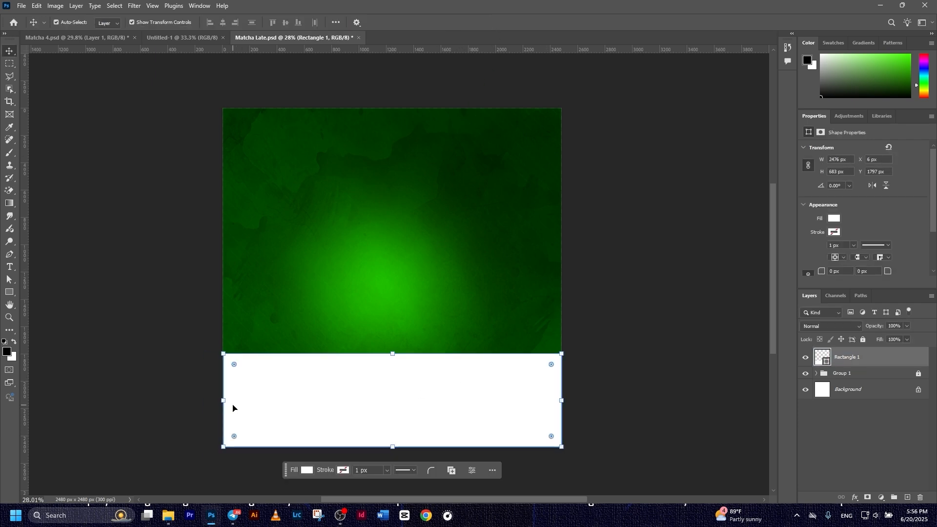
drag(223, 401, 225, 401)
click(484, 23)
click(705, 312)
Save the poster with Ctrl+S
key(ctrl+s)
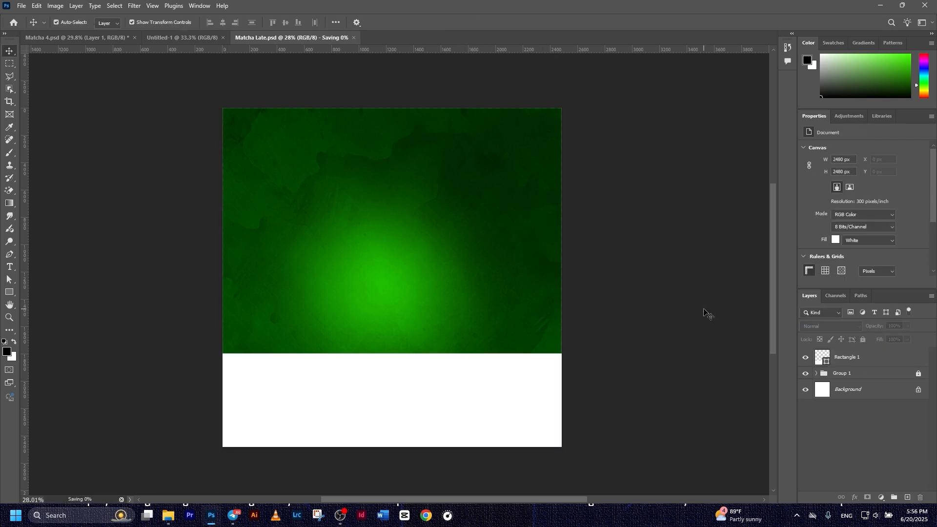
click(383, 376)
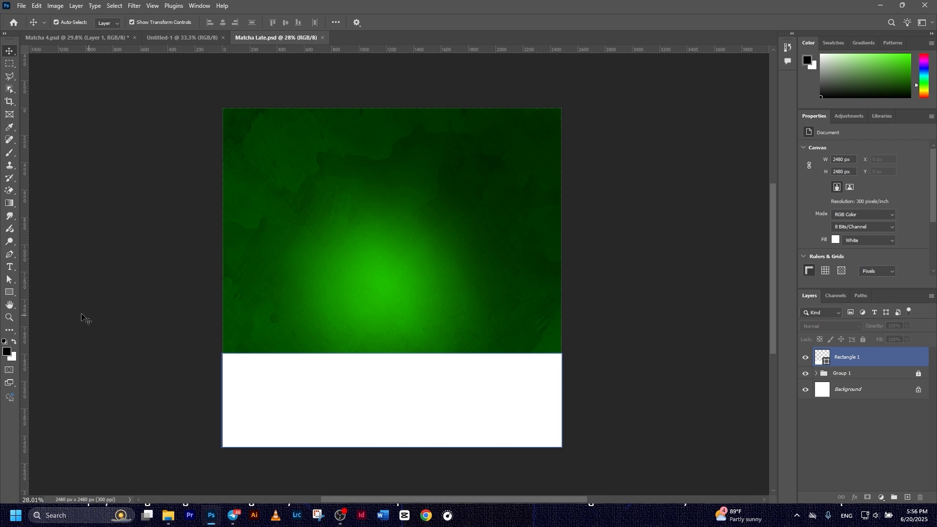
click(83, 318)
click(9, 293)
click(46, 300)
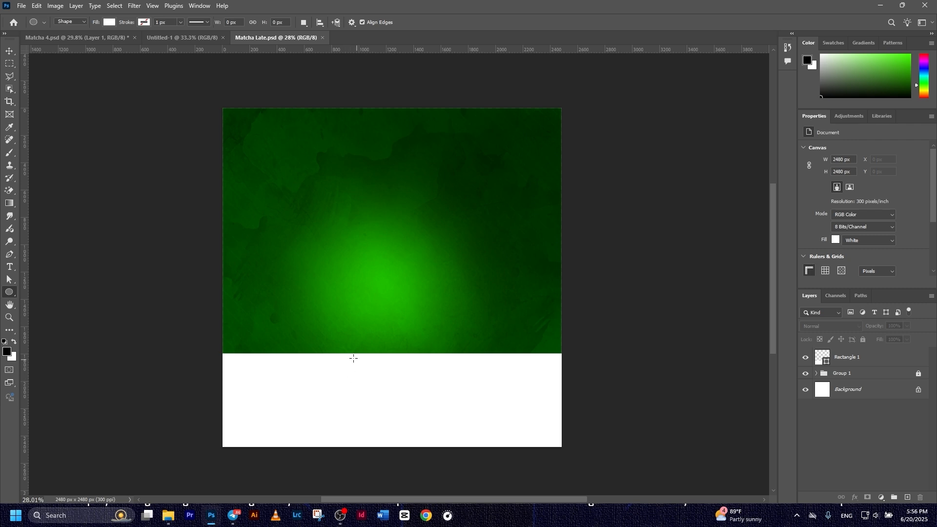
Draw a flat dark green ellipse near the top of the white strip
click(109, 23)
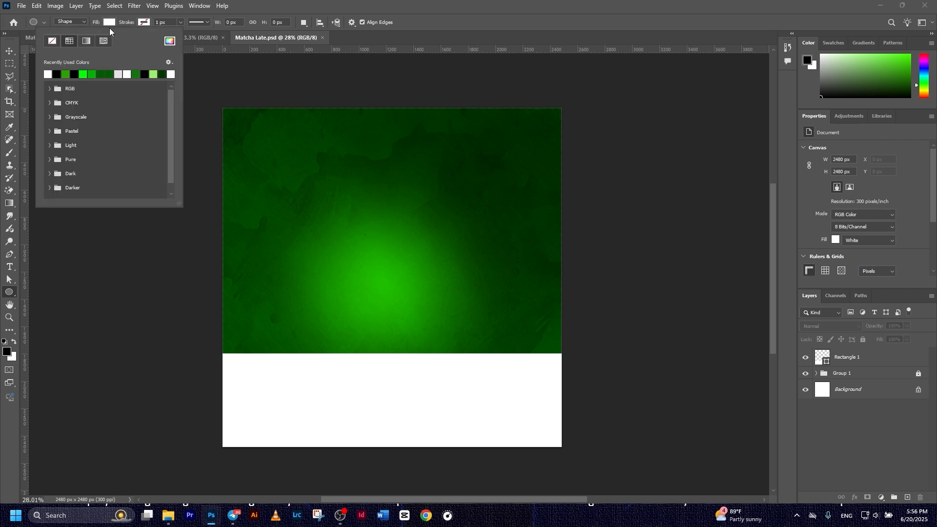
click(100, 74)
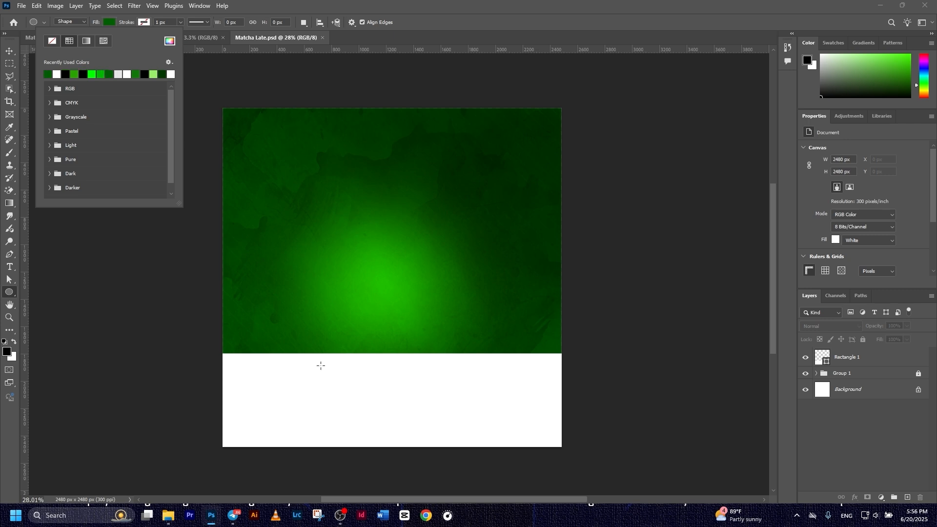
drag(303, 360, 457, 384)
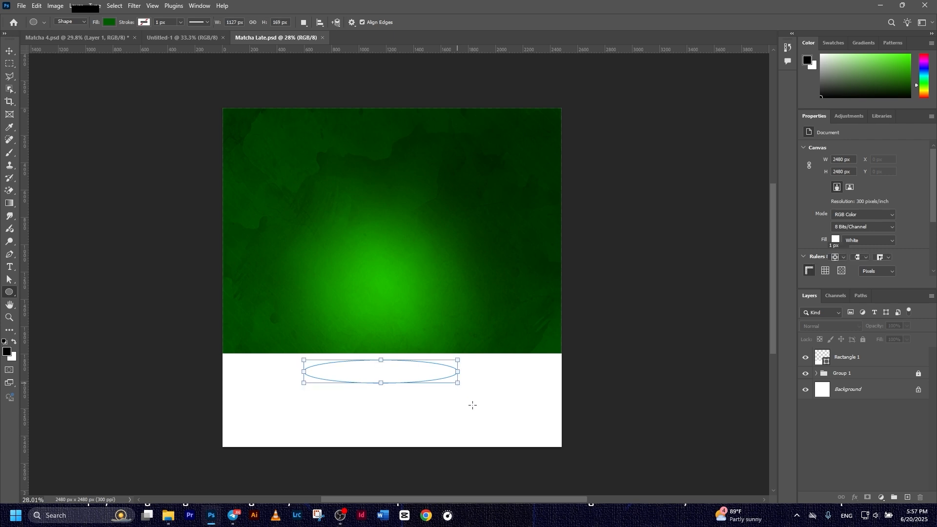
Centre the ellipse and Alt-drag a duplicate directly below it
click(9, 51)
click(527, 383)
drag(397, 376, 422, 374)
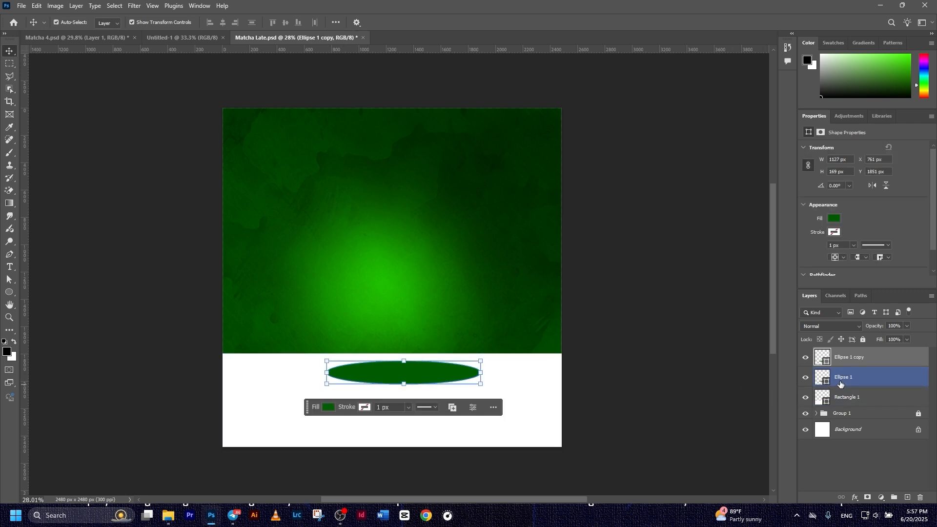
drag(443, 371, 447, 397)
click(640, 293)
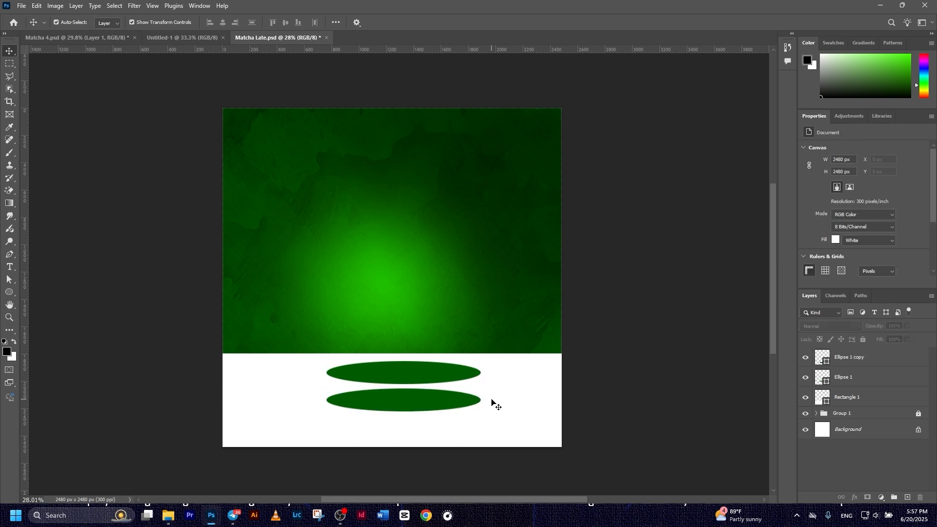
click(831, 379)
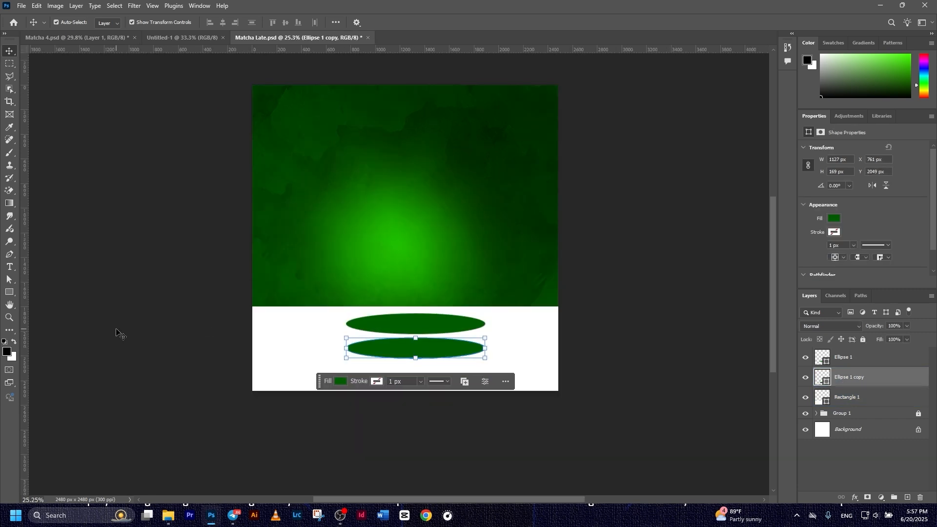
Draw a dark green rectangle spanning between the two ellipses' centres
click(10, 292)
scroll(381, 357, up, 5)
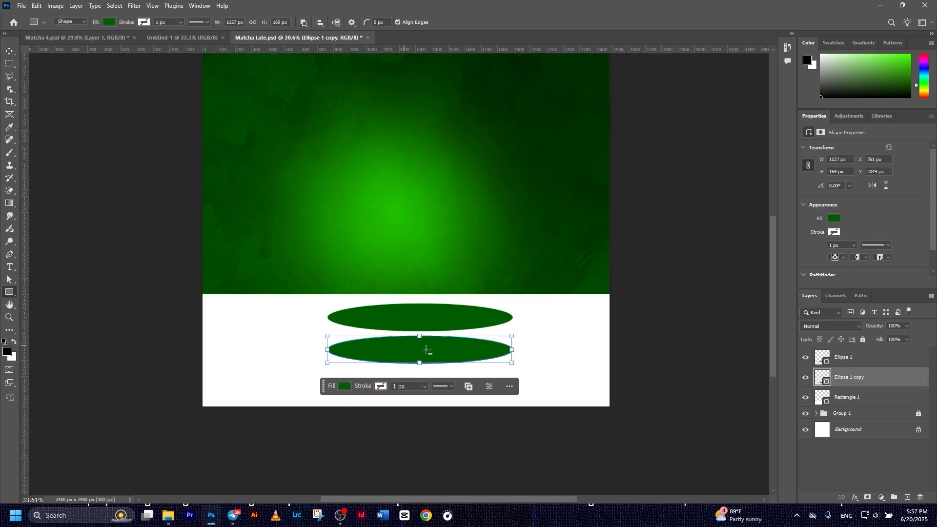
scroll(272, 241, up, 1)
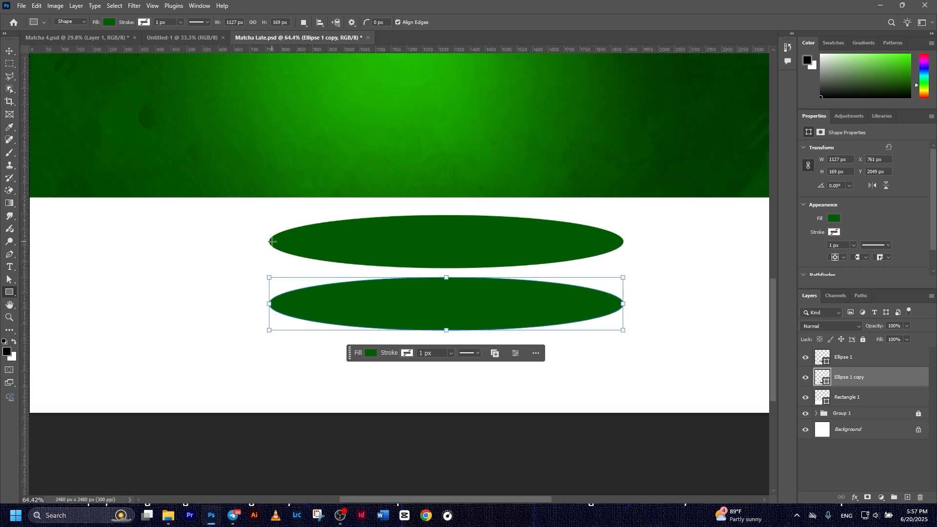
mouse_move(268, 240)
mouse_down()
mouse_move(417, 304)
mouse_move(645, 313)
mouse_move(623, 306)
mouse_up()
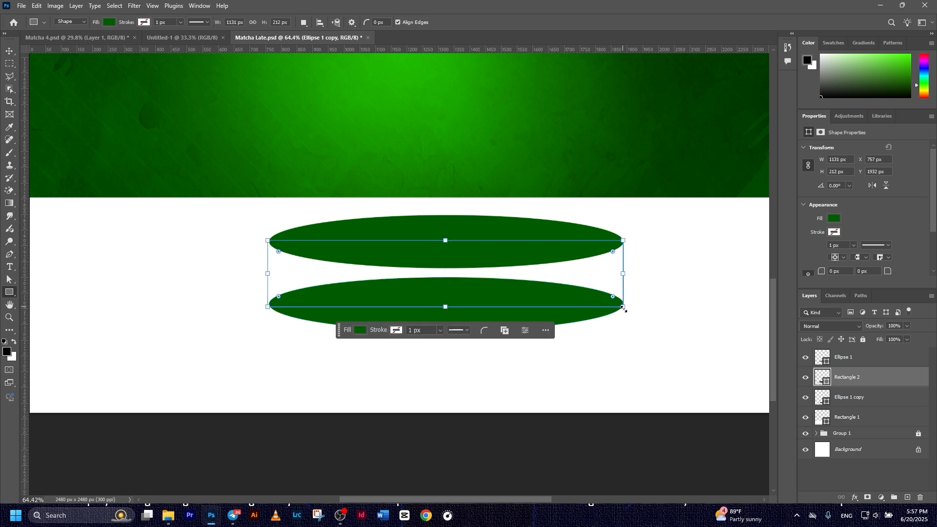
Stretch the rectangle's left edge to line up with the ellipses' left ends
click(9, 51)
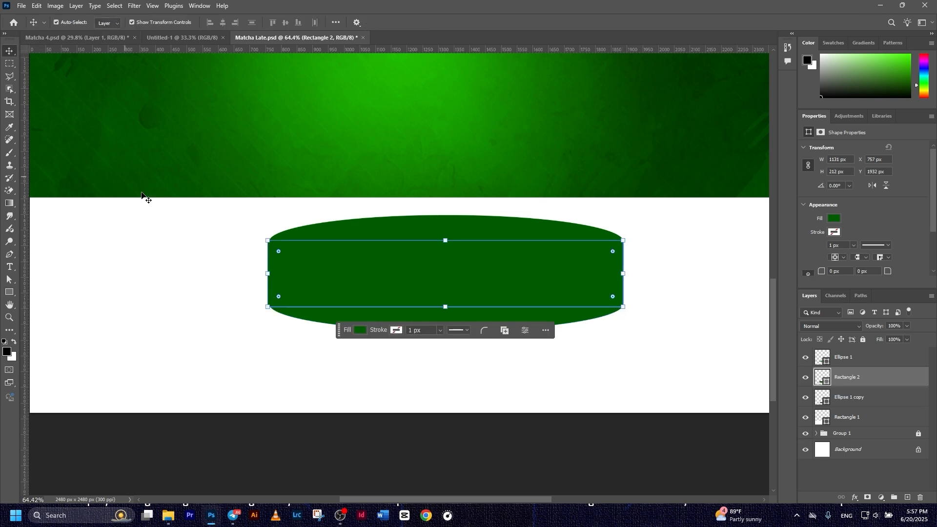
click(342, 471)
click(280, 292)
scroll(279, 292, up, 4)
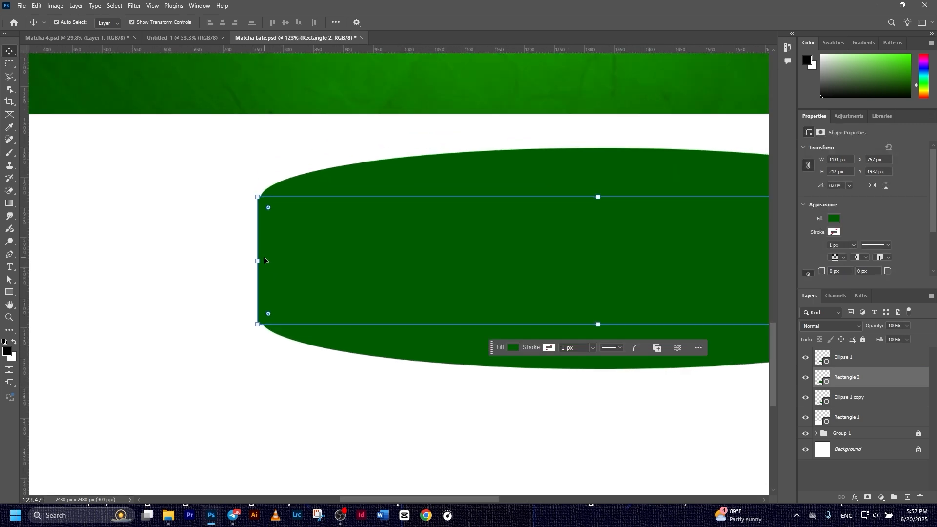
drag(263, 260, 260, 260)
click(486, 23)
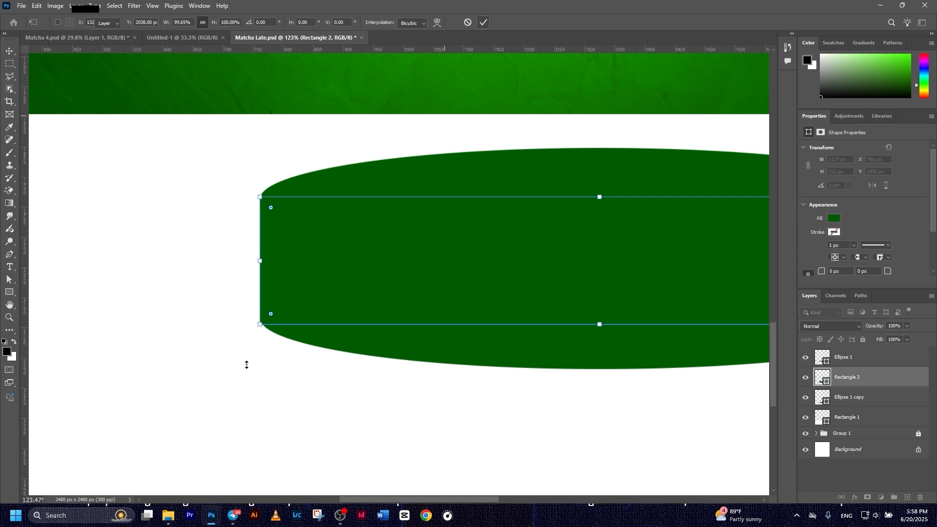
Check that the shapes' right ends line up, then select the top ellipse
click(431, 388)
drag(590, 349, 281, 335)
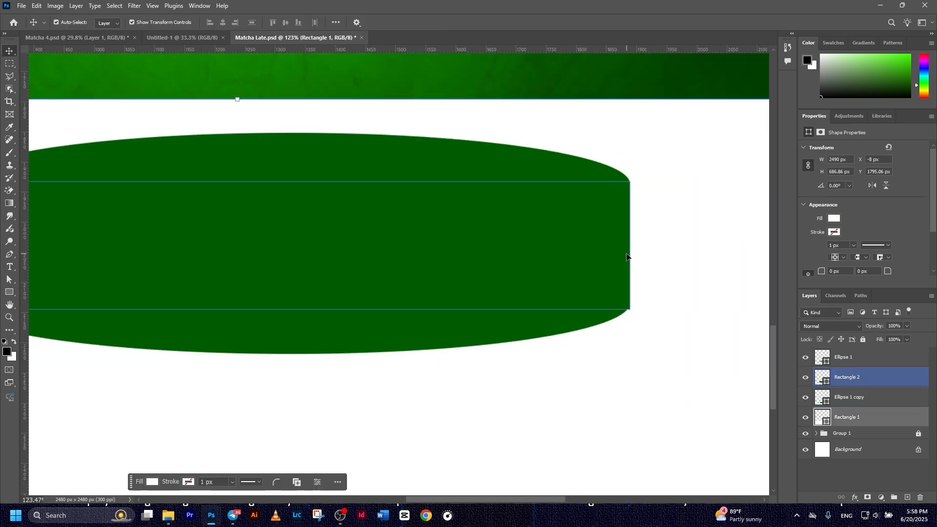
click(628, 343)
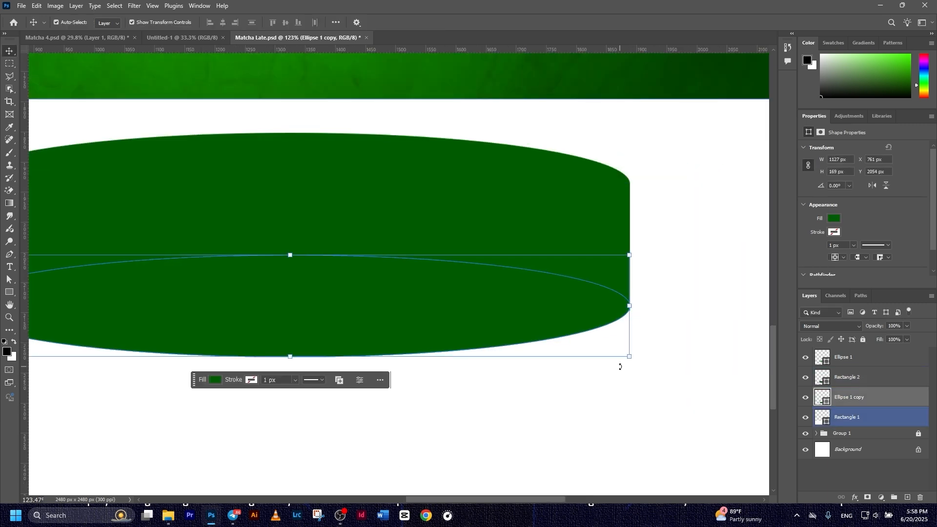
click(628, 385)
scroll(598, 322, down, 4)
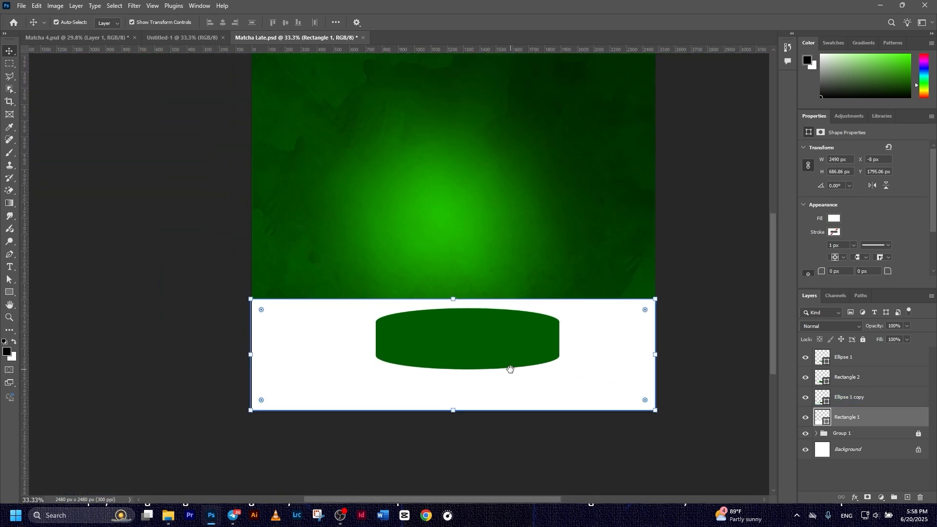
scroll(491, 362, up, 1)
click(414, 303)
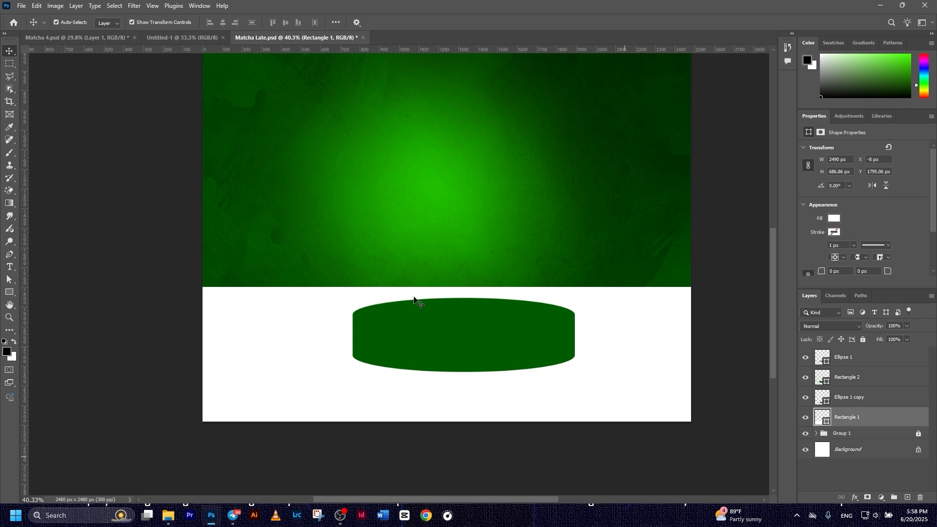
Change the top ellipse's fill to a slightly different green, #006d00, in the Color Picker
scroll(472, 244, down, 1)
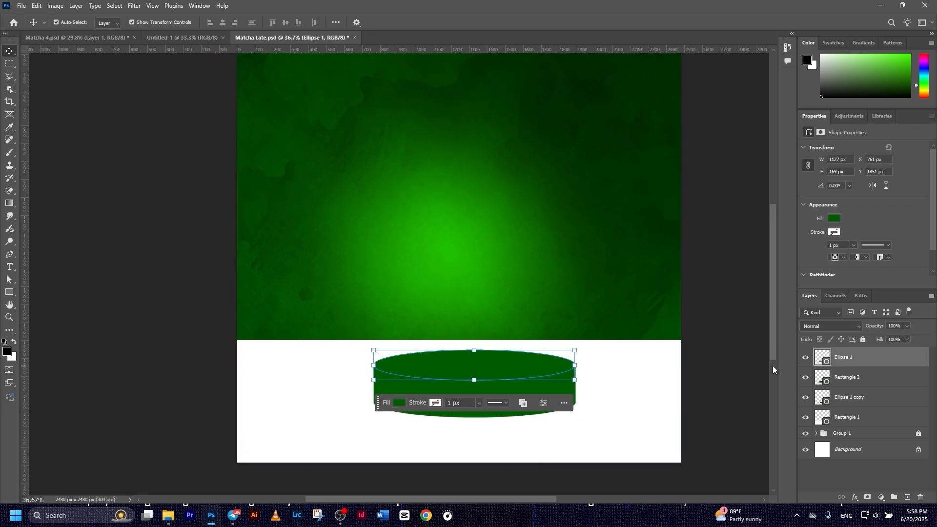
double_click(821, 356)
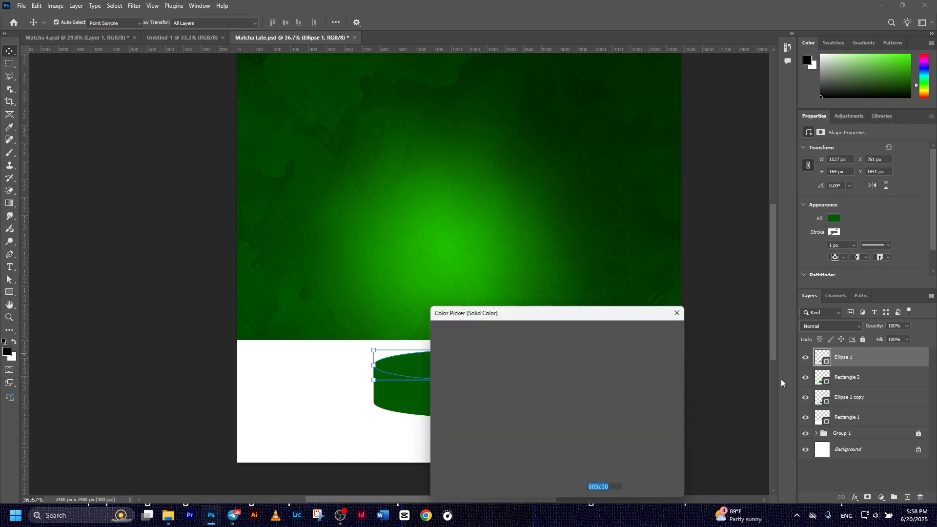
drag(550, 313, 663, 299)
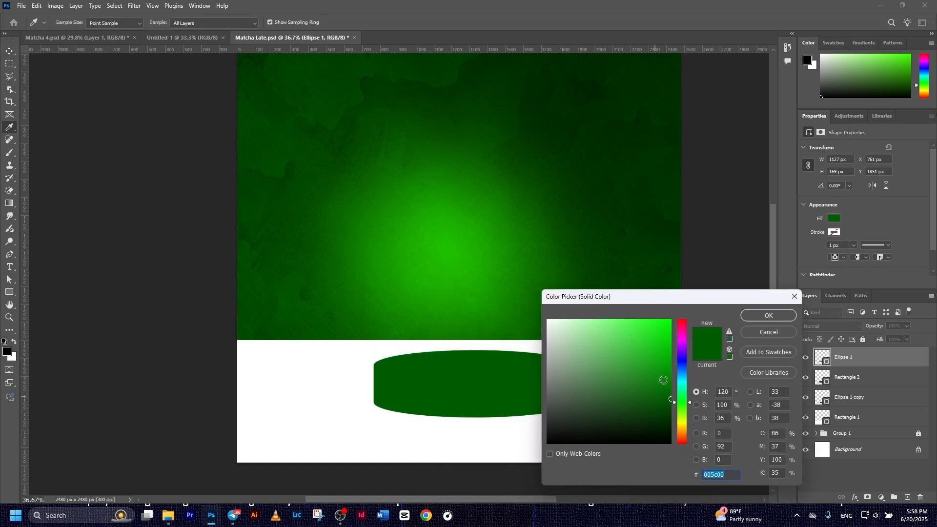
click(670, 389)
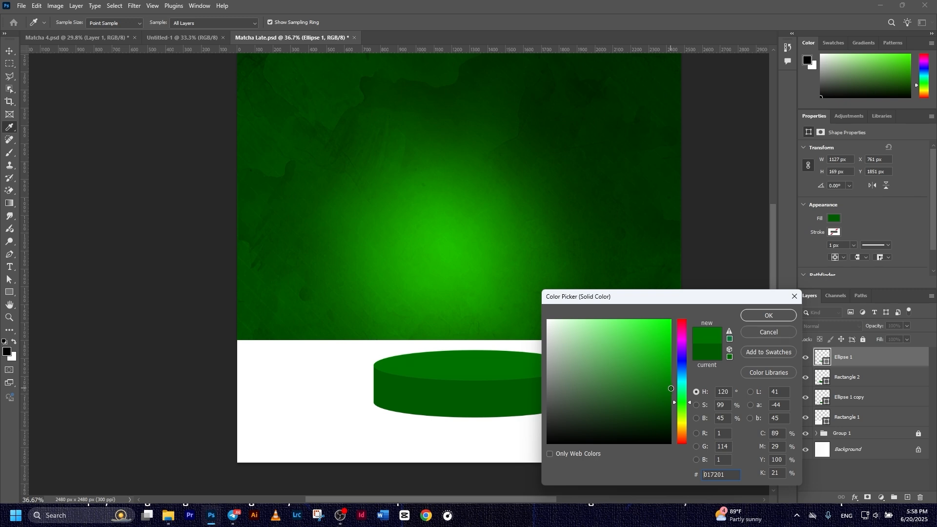
drag(676, 389, 677, 391)
click(764, 316)
key(v)
key(ctrl+minus)
click(490, 398)
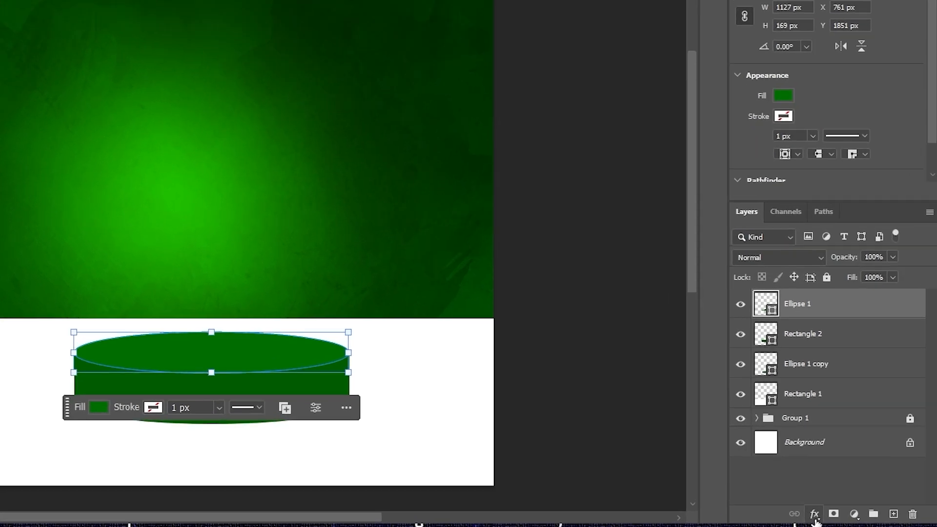
Give the top ellipse an Inner Bevel & Emboss (90% depth, 6 px, Down), without Global Light
click(814, 515)
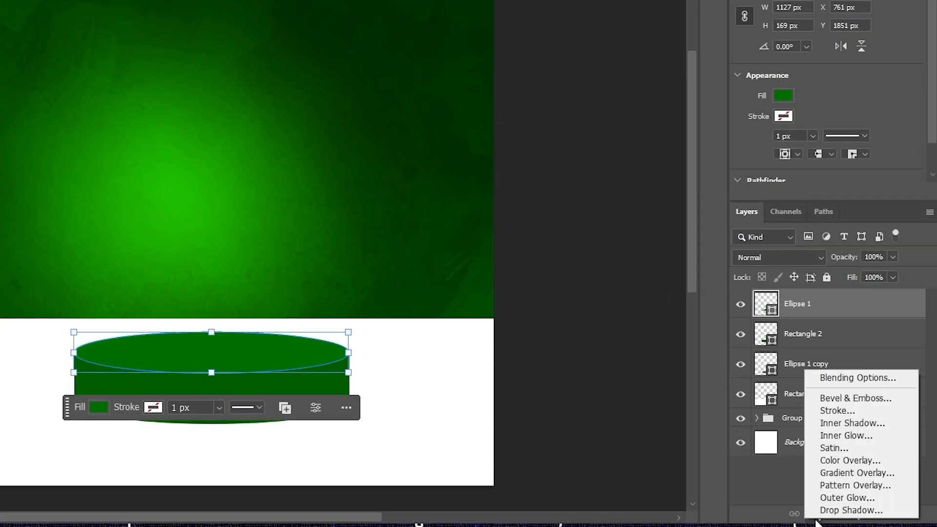
click(848, 380)
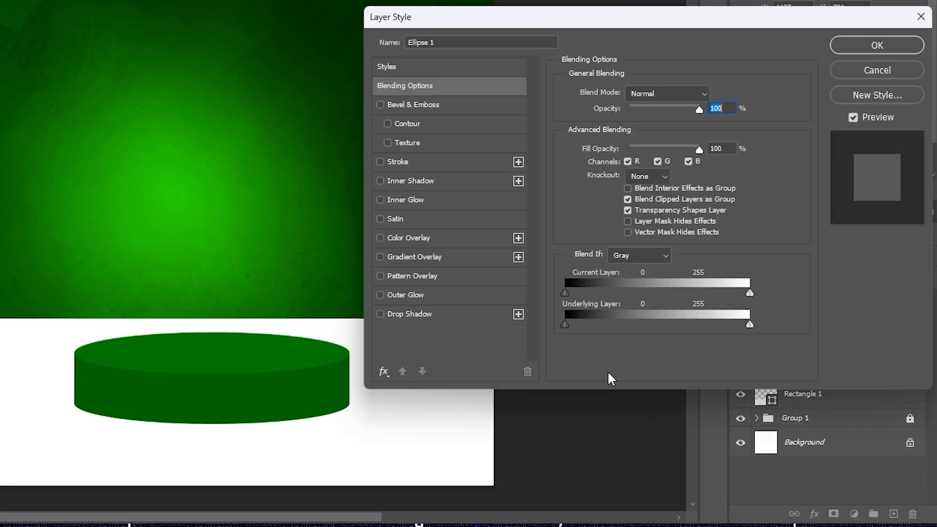
drag(222, 351, 142, 244)
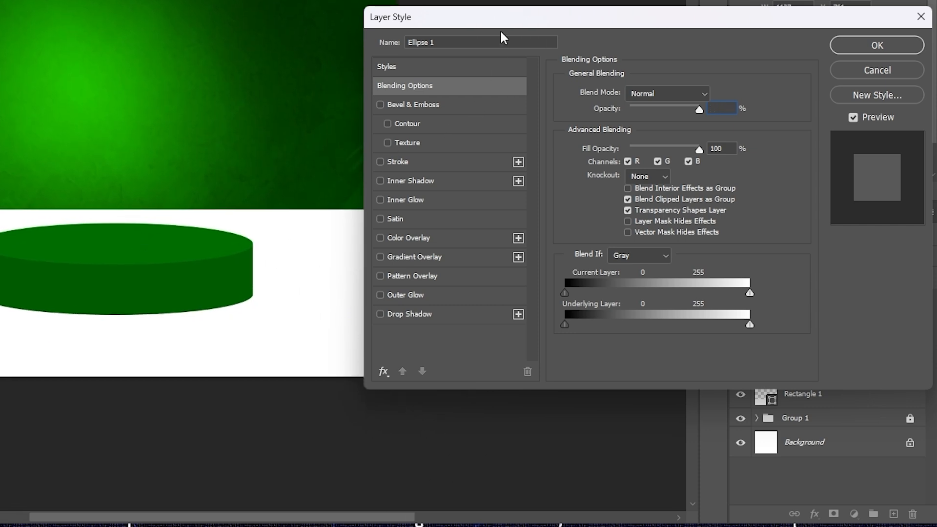
drag(504, 23, 478, 24)
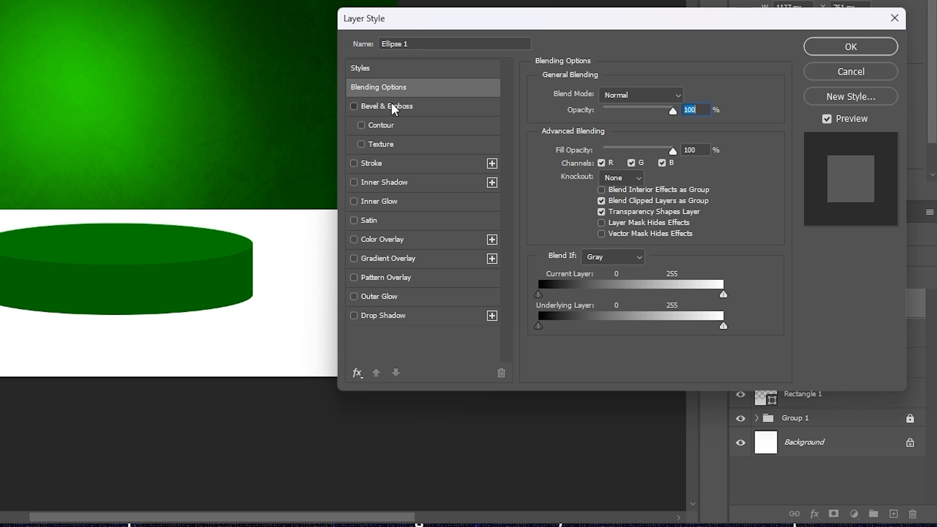
click(354, 106)
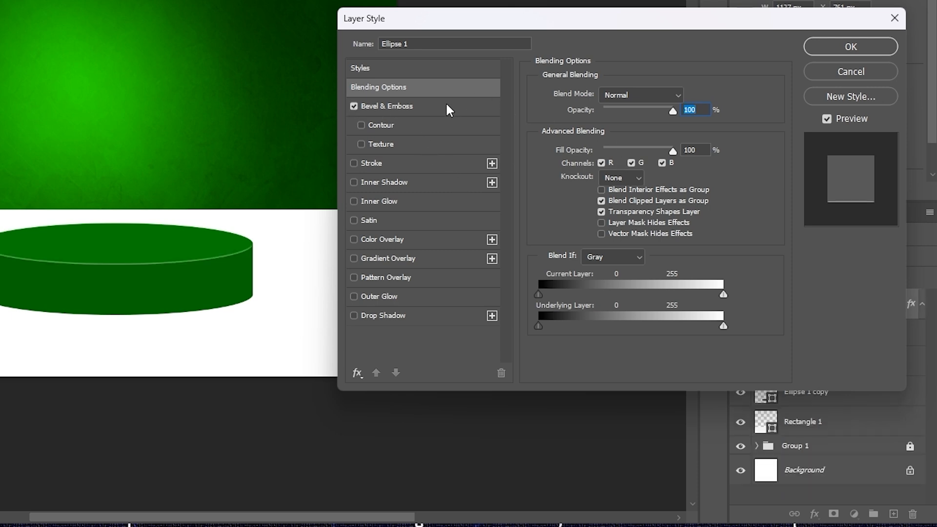
click(447, 111)
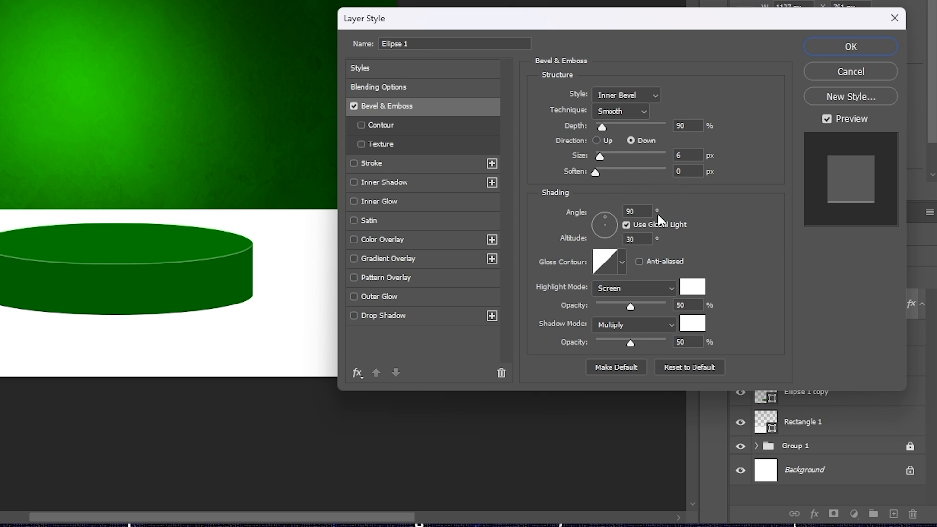
click(627, 226)
click(639, 261)
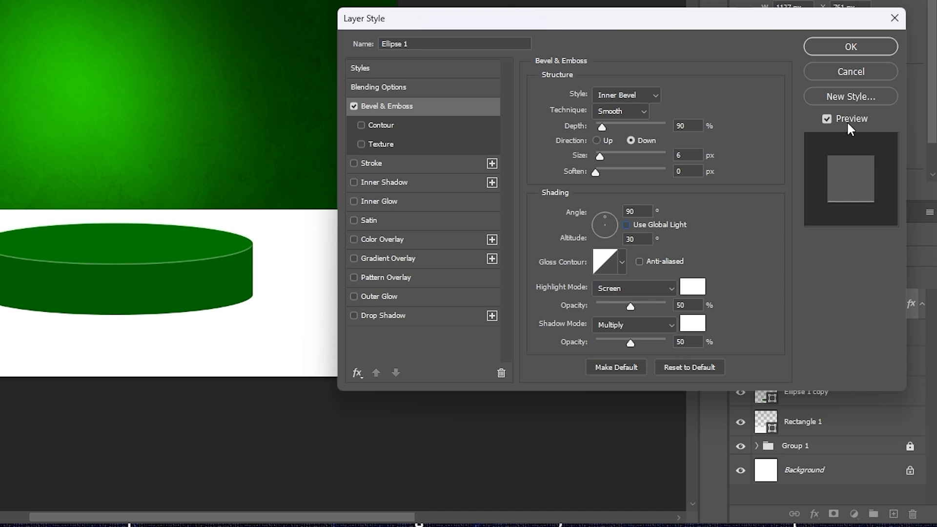
click(854, 42)
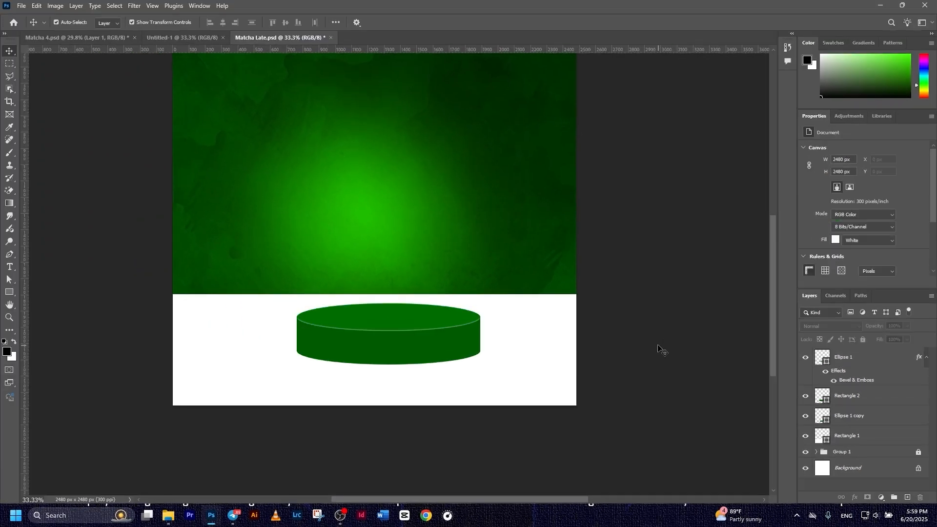
Group Ellipse 1, Rectangle 2 and Ellipse 1 copy into Group 2
scroll(624, 343, down, 1)
click(513, 385)
click(853, 376)
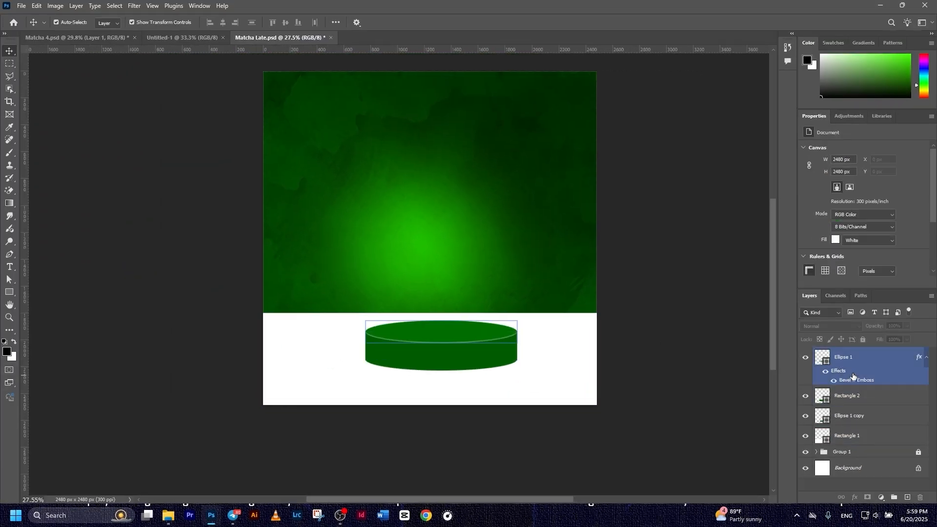
click(849, 361)
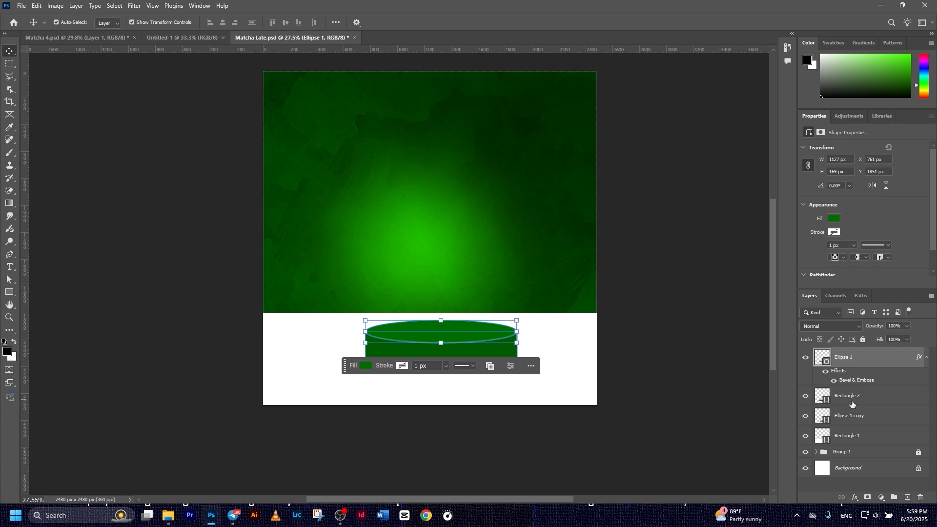
shift+click(852, 417)
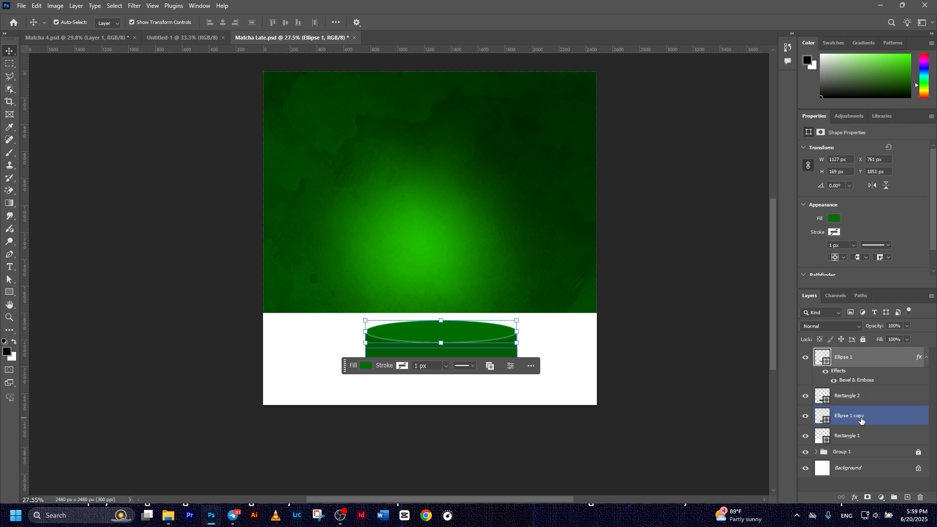
key(ctrl+g)
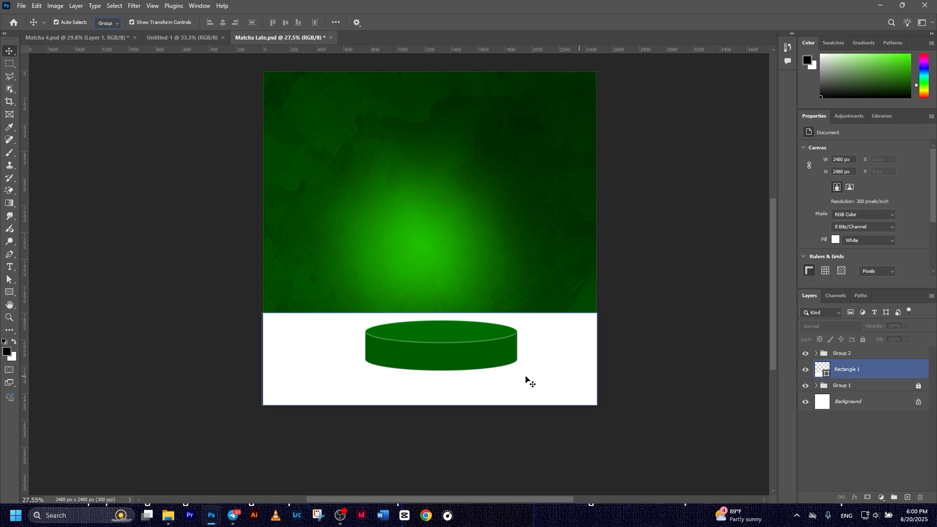
click(446, 364)
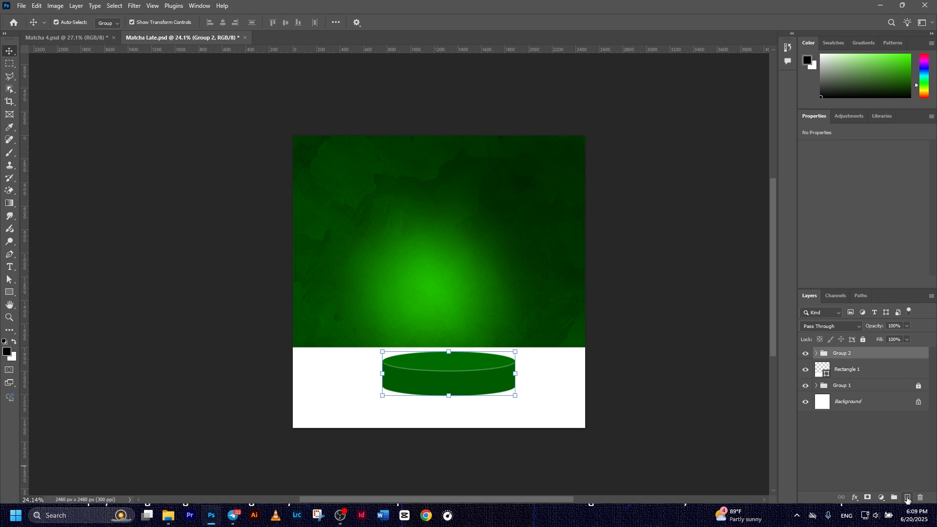
Add a new layer beneath Group 2 and set up a flattened black Soft Round brush
click(907, 498)
drag(868, 358, 860, 389)
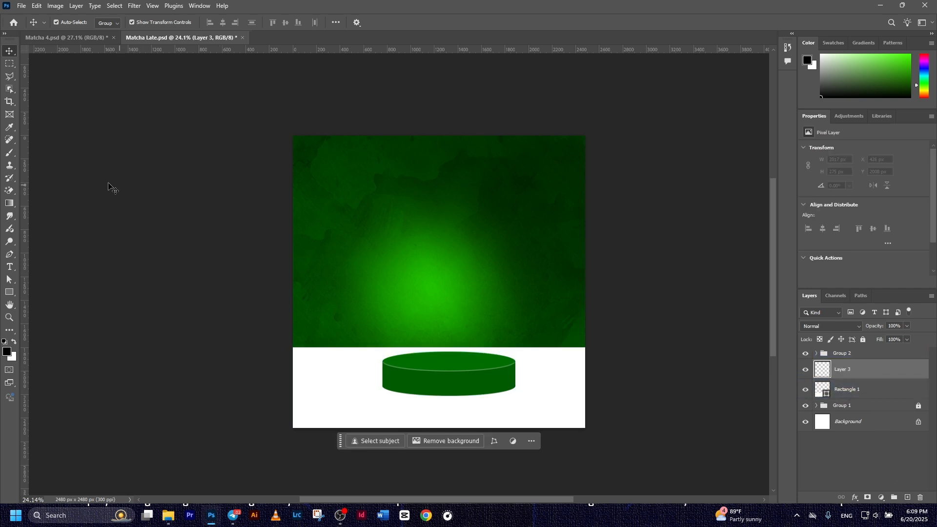
click(11, 154)
click(59, 24)
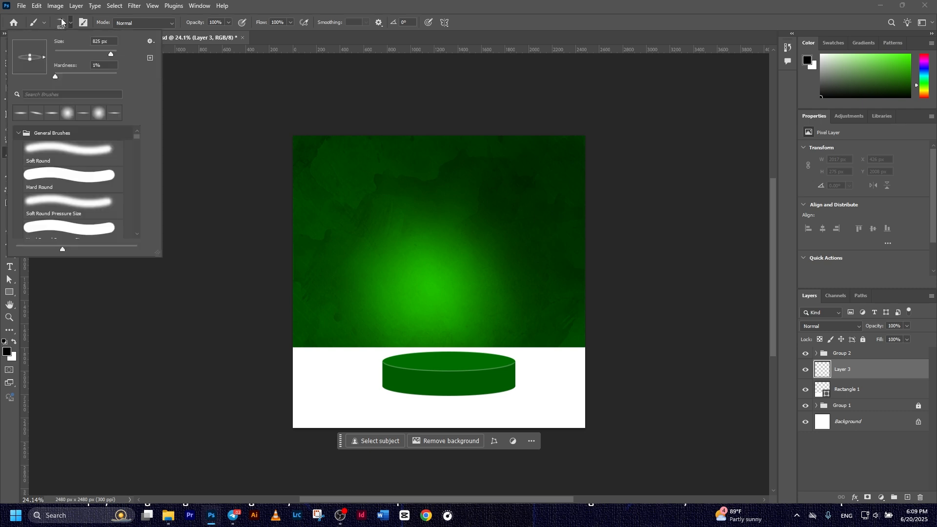
click(60, 155)
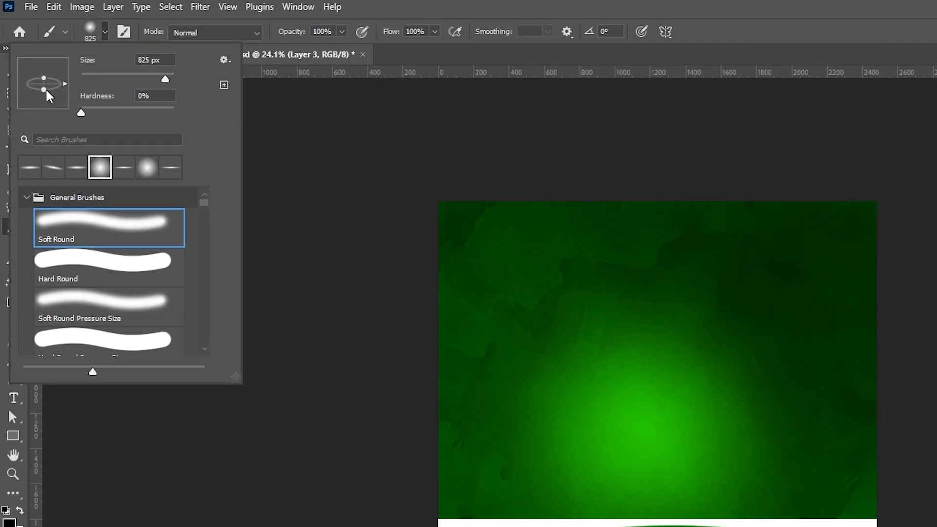
drag(45, 88, 45, 85)
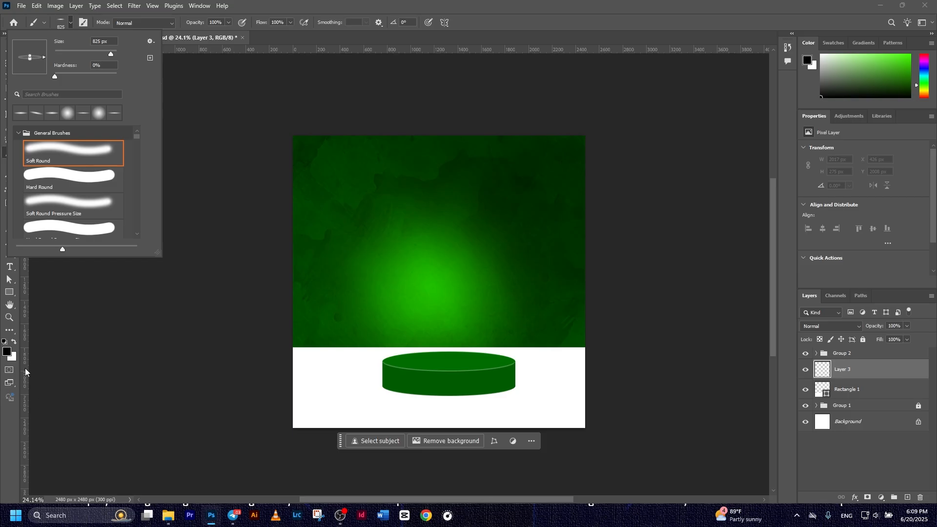
click(8, 354)
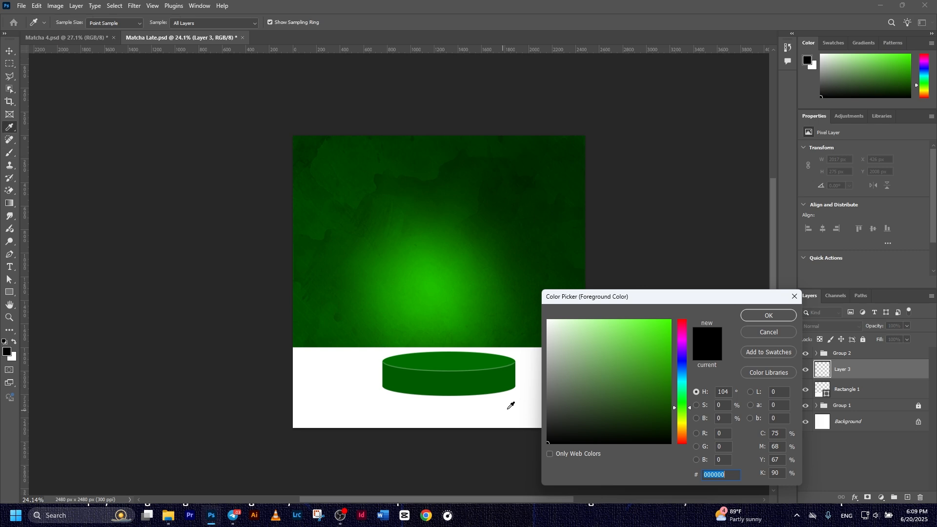
click(769, 315)
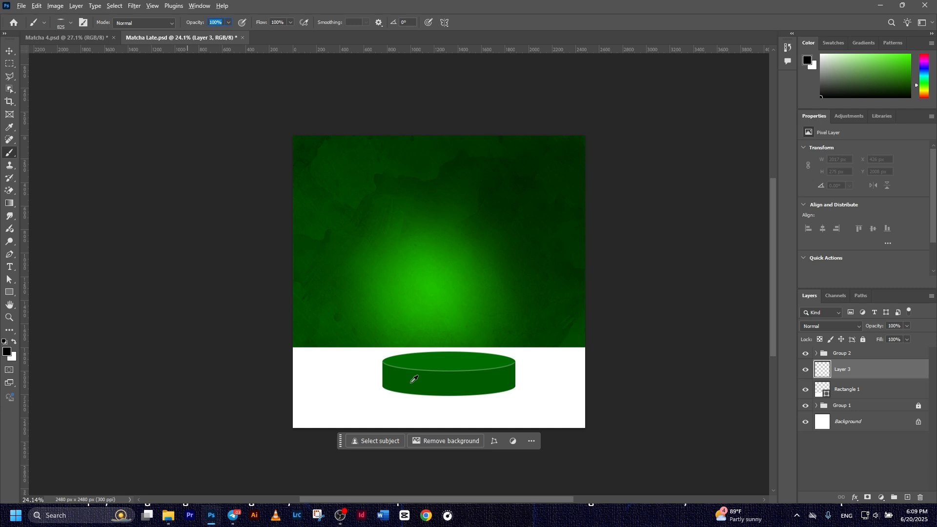
Paint a soft black shadow under the pedestal, shrinking the brush to about 586 px
scroll(412, 379, up, 5)
click(397, 349)
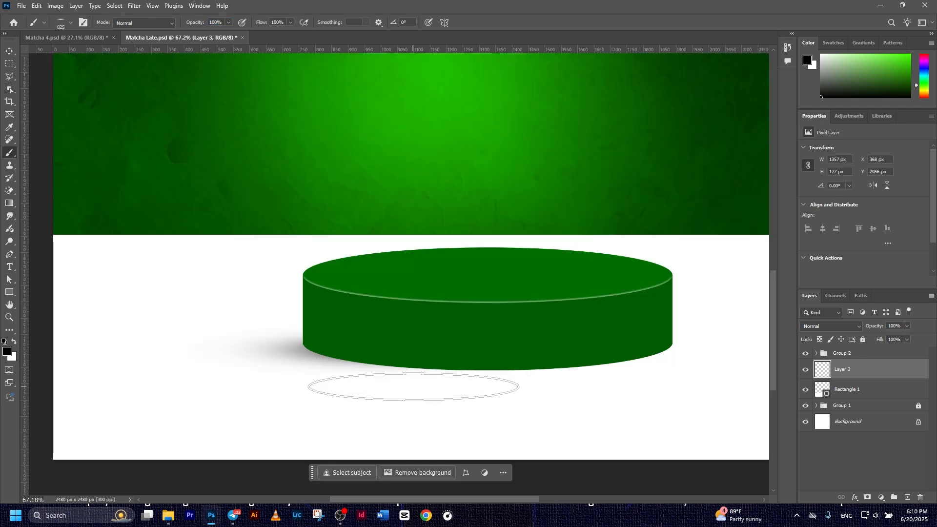
mouse_move(426, 361)
mouse_down()
mouse_move(449, 371)
mouse_move(610, 348)
mouse_up()
scroll(558, 393, down, 4)
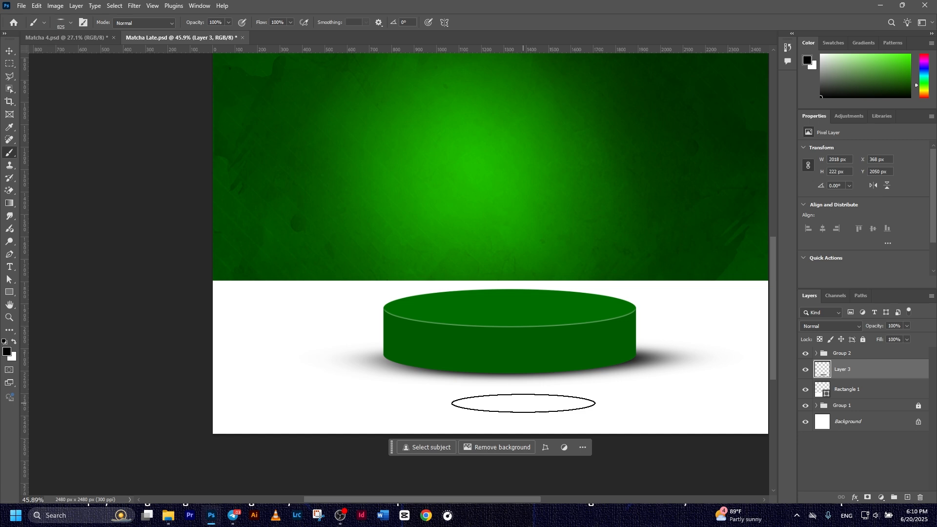
scroll(524, 404, down, 2)
scroll(490, 380, up, 5)
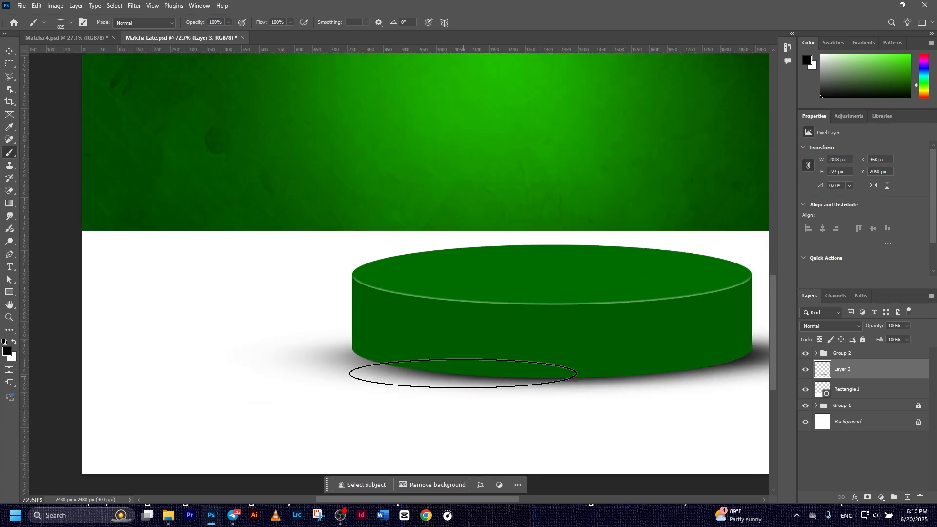
click(71, 23)
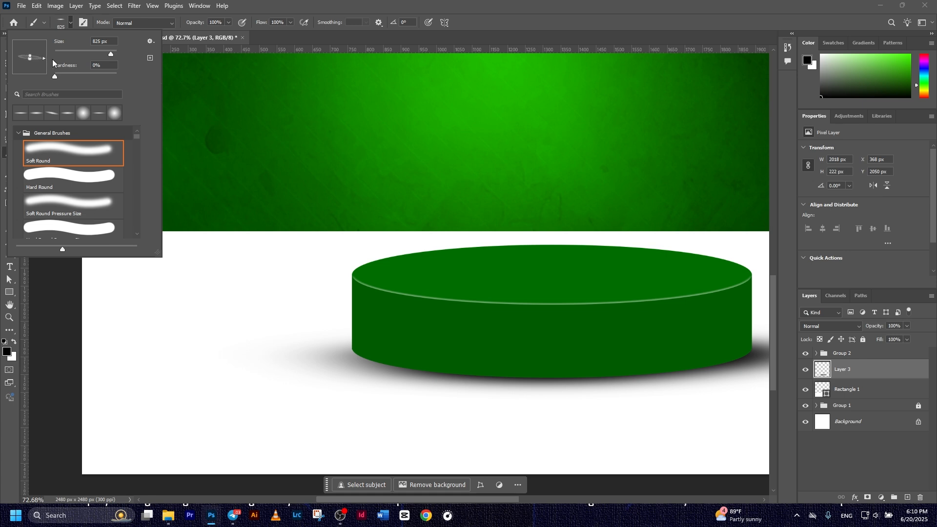
drag(448, 335, 373, 340)
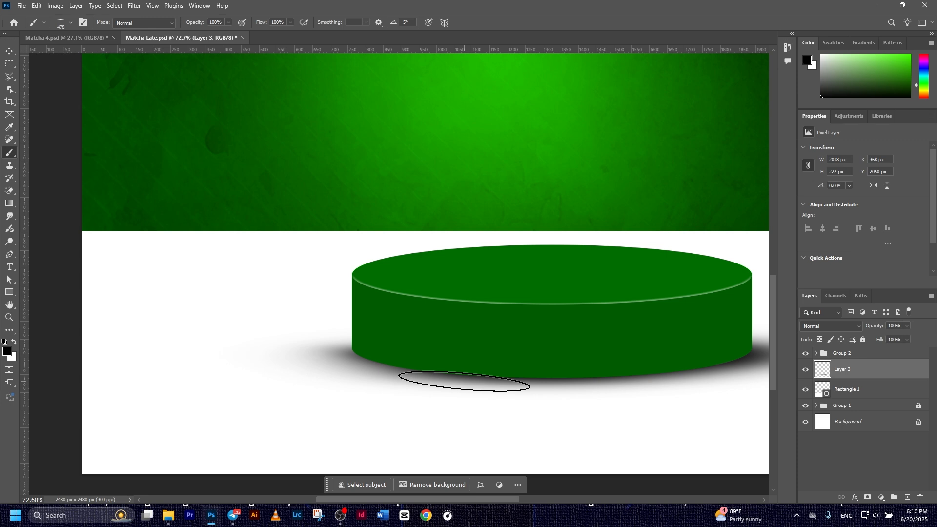
scroll(548, 416, down, 3)
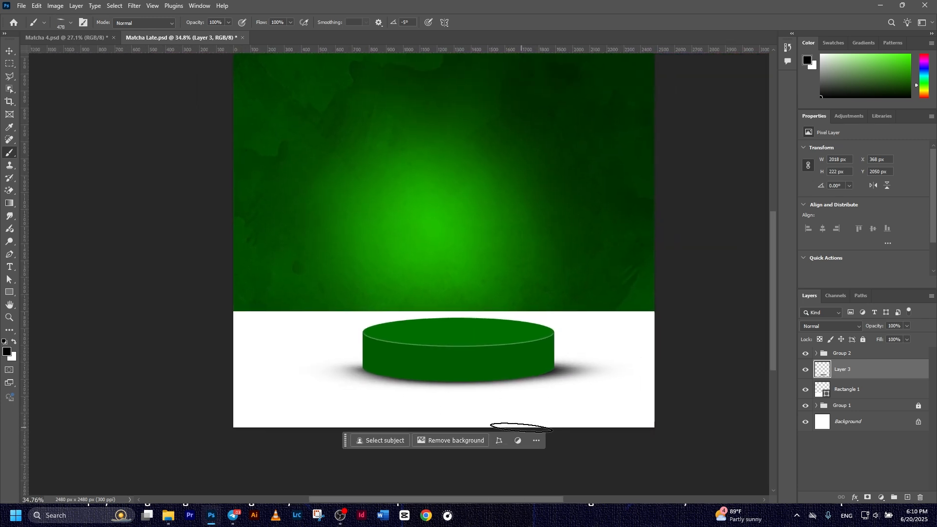
click(9, 51)
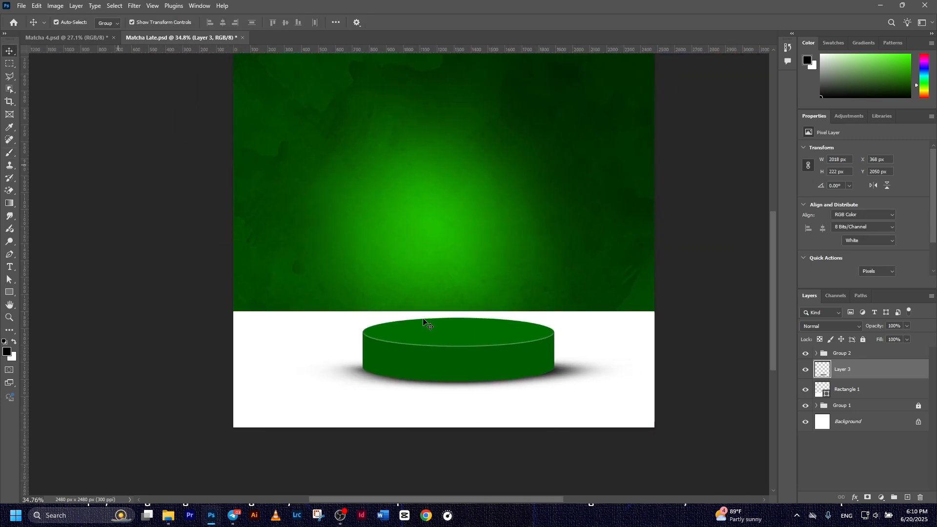
Widen Layer 3's shadow to 2032 px by dragging its side transform handles
click(523, 366)
click(569, 387)
click(554, 378)
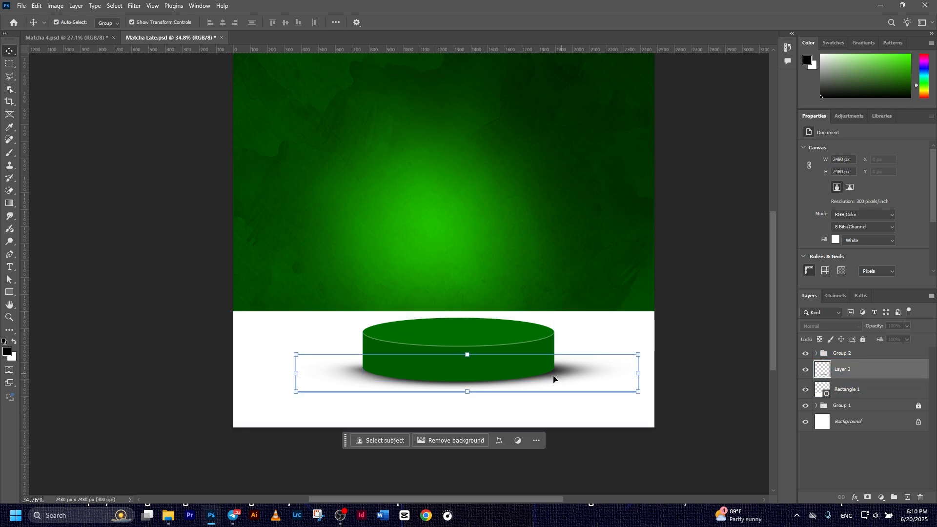
drag(296, 373, 301, 373)
drag(640, 376, 648, 373)
click(484, 23)
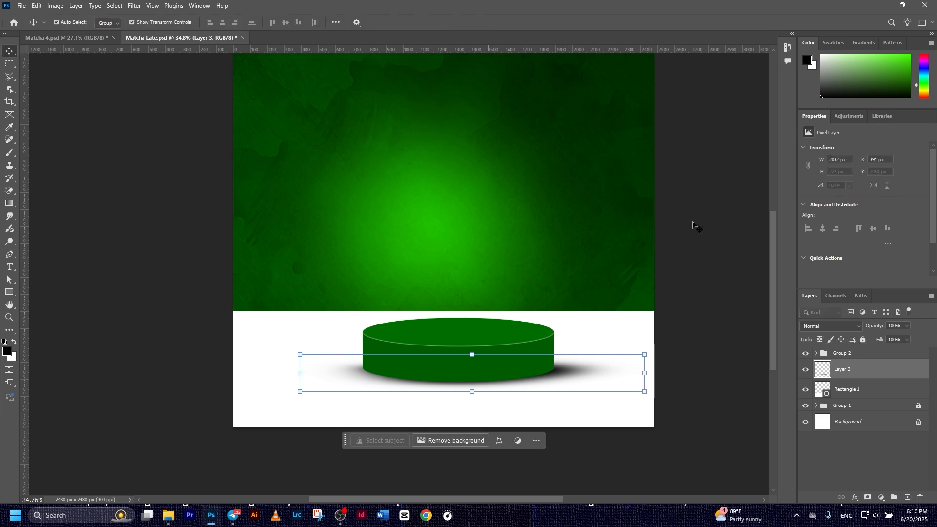
click(854, 389)
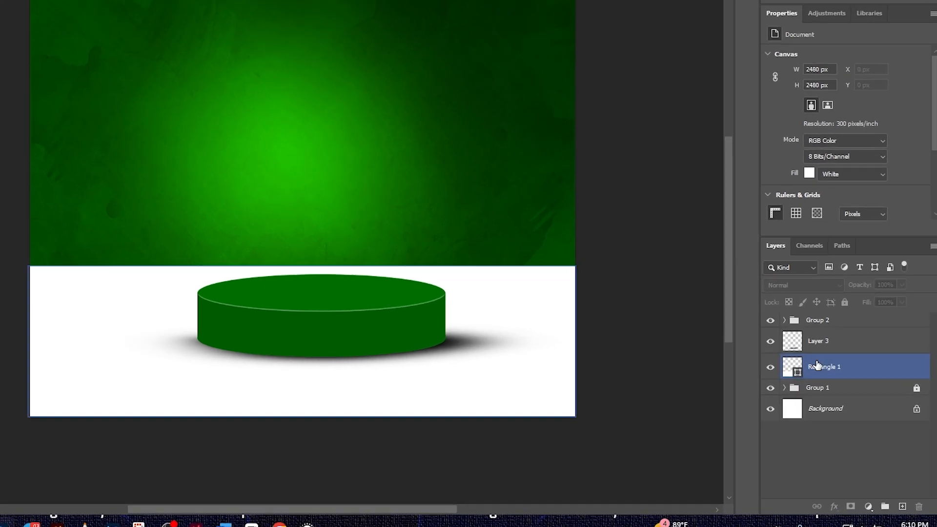
click(849, 371)
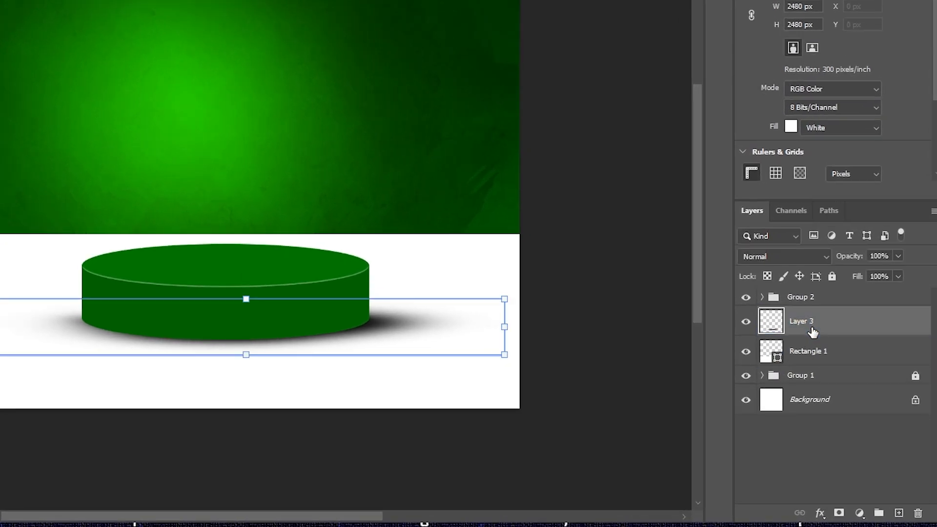
Add a layer mask to Layer 3 and pick a black Soft Round brush
click(839, 512)
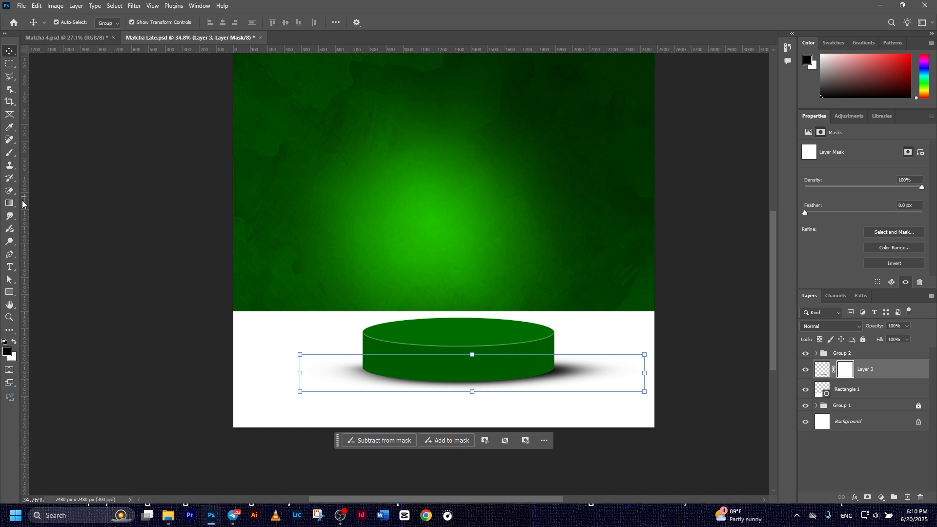
click(12, 155)
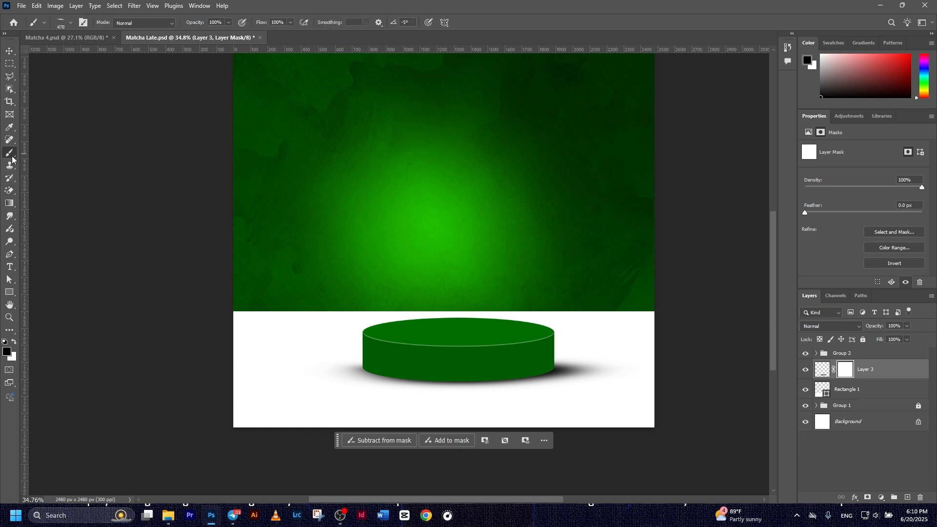
click(60, 23)
click(50, 157)
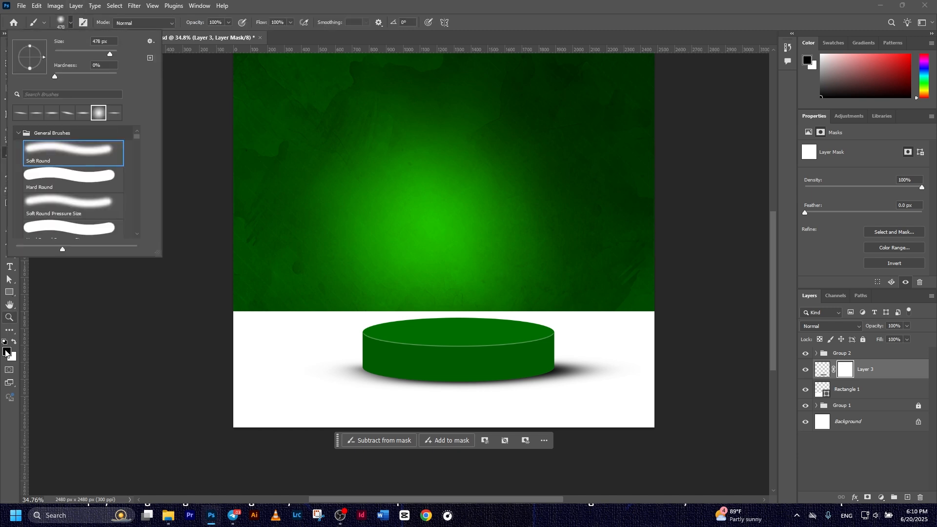
click(7, 351)
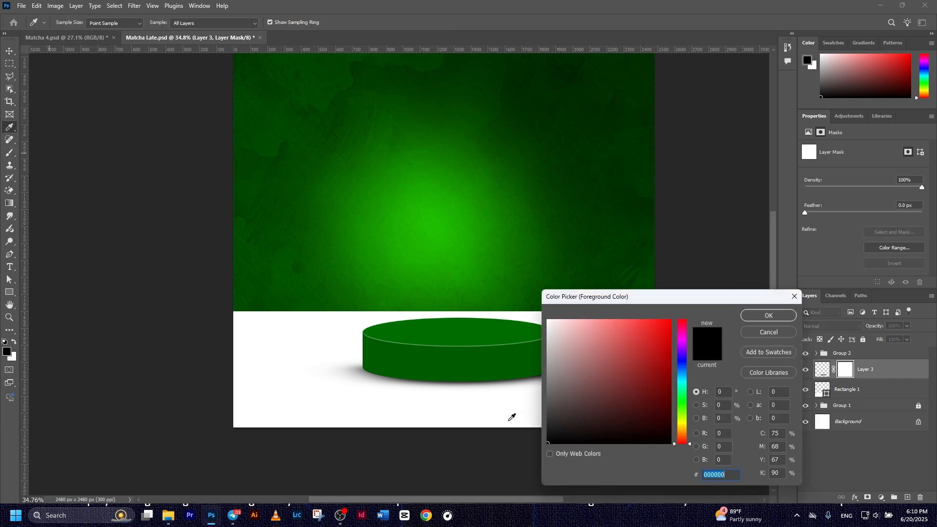
click(757, 316)
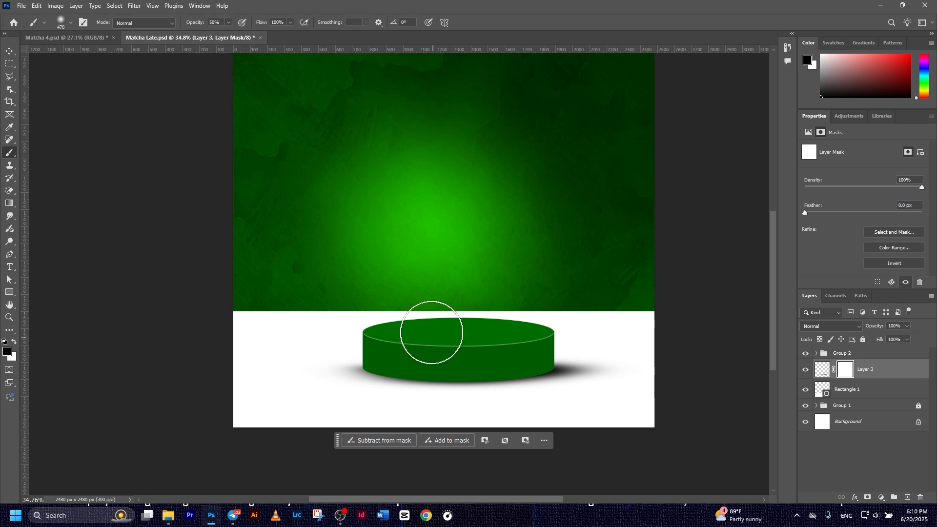
Brush away the shadow's outer edges on the mask at about 139 px, keeping the right edge
scroll(431, 341, up, 5)
mouse_move(374, 228)
mouse_down()
mouse_move(299, 228)
mouse_move(355, 181)
mouse_move(403, 271)
mouse_move(363, 217)
mouse_move(406, 269)
mouse_move(483, 273)
mouse_move(380, 234)
mouse_move(368, 210)
mouse_move(403, 256)
mouse_move(374, 204)
mouse_move(437, 266)
mouse_up()
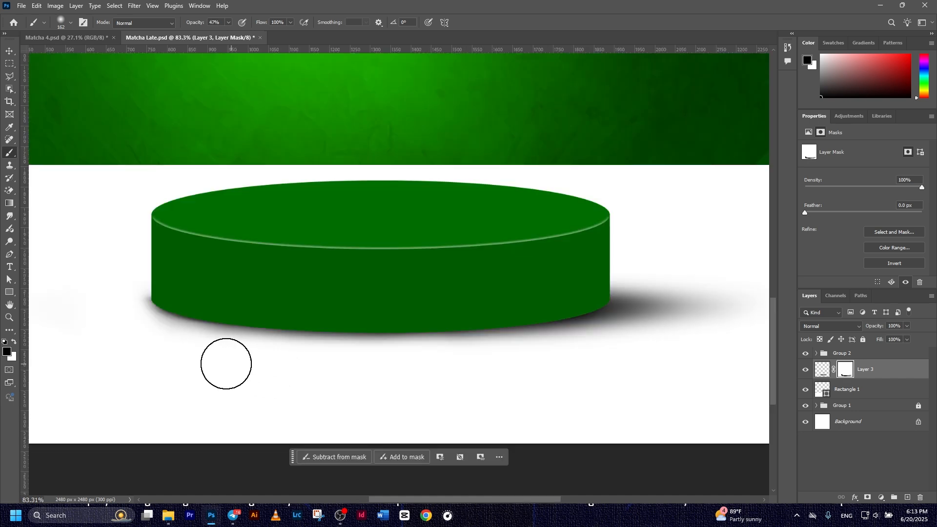
scroll(389, 392, down, 2)
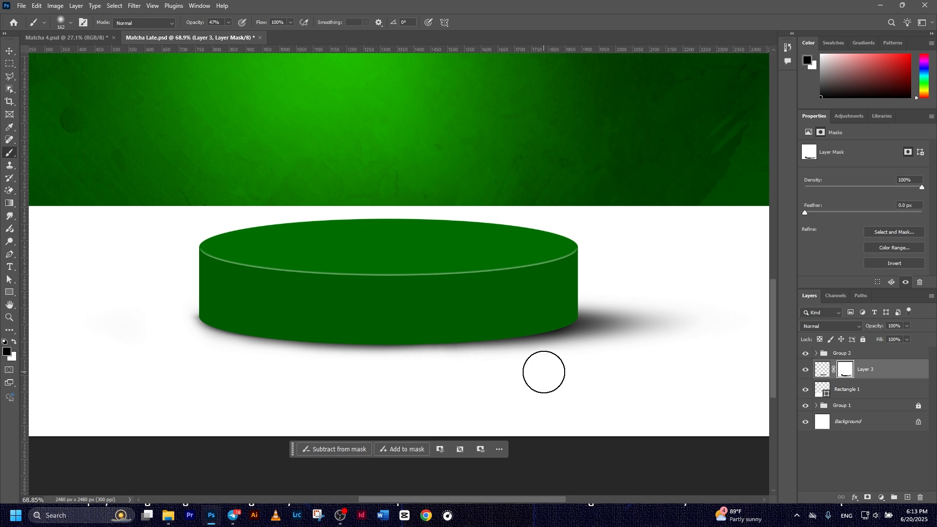
key(ctrl+z)
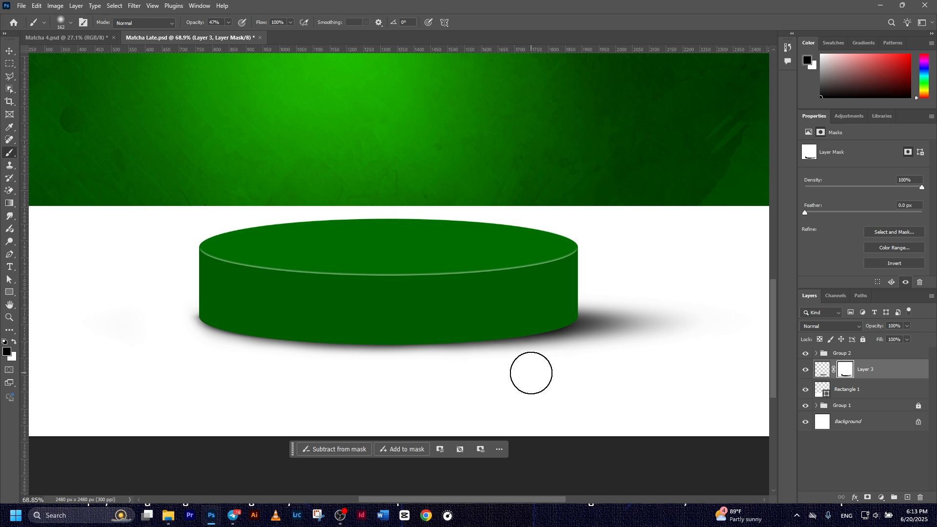
key(v)
key(ctrl+0)
drag(859, 353, 868, 364)
click(847, 361)
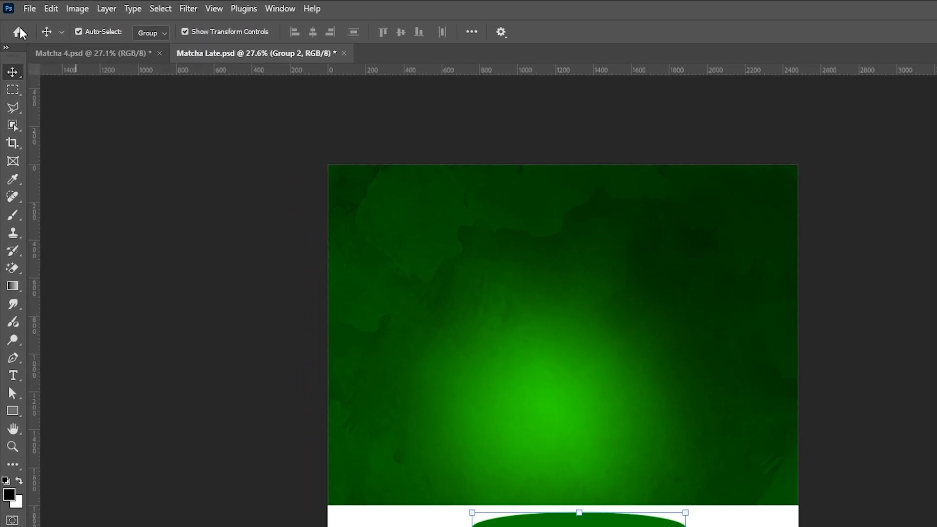
Place Splash.png as an embedded image, scaled to about 163%, above the podium
click(21, 6)
click(147, 290)
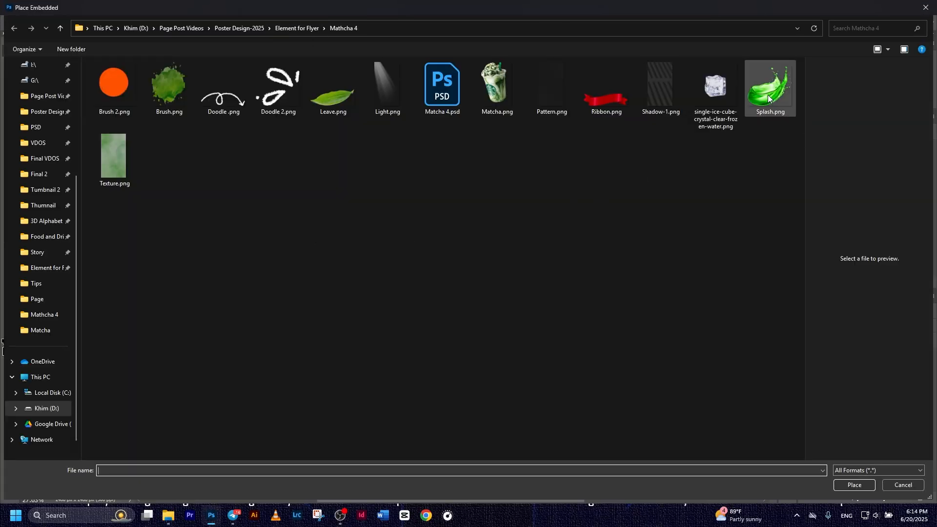
double_click(768, 98)
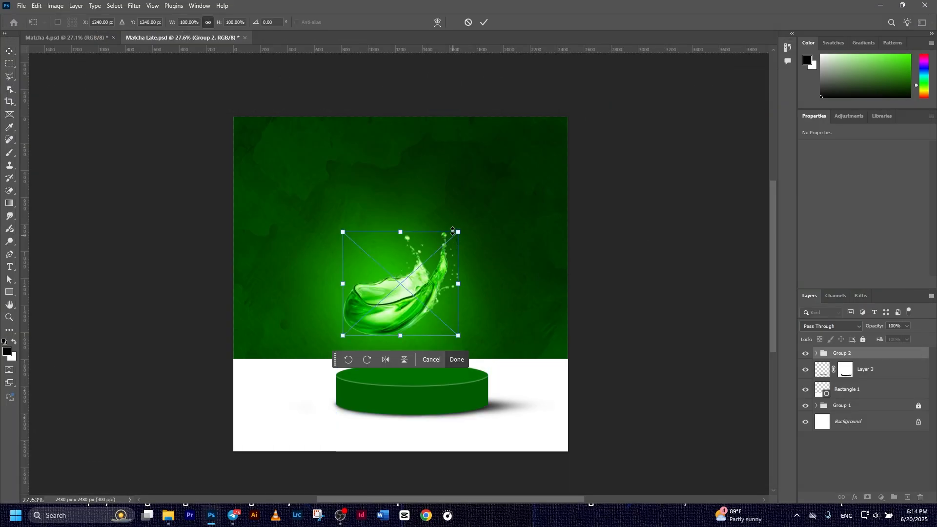
drag(457, 233, 495, 189)
drag(450, 253, 488, 245)
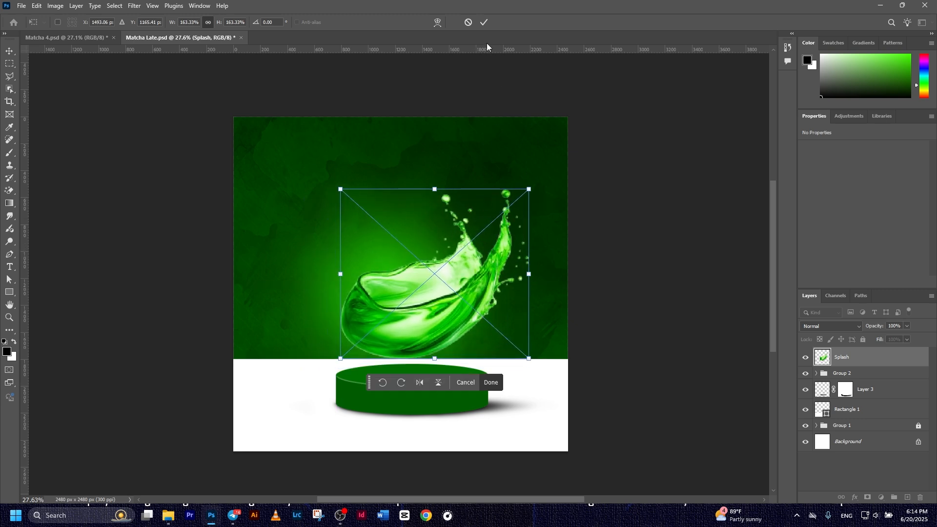
key(Return)
drag(455, 300, 443, 297)
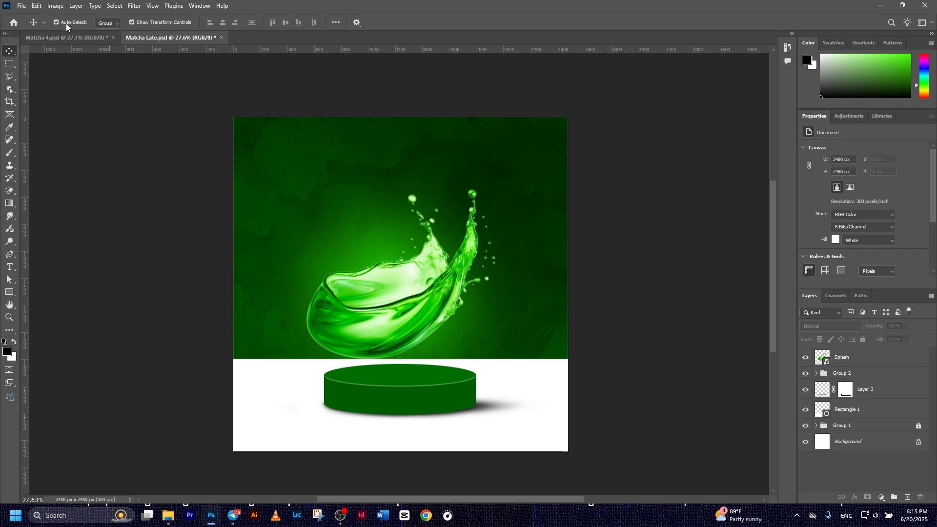
Place Matcha.png as an embedded image, scaled to about 40% and standing on the podium
click(22, 6)
click(68, 190)
double_click(496, 91)
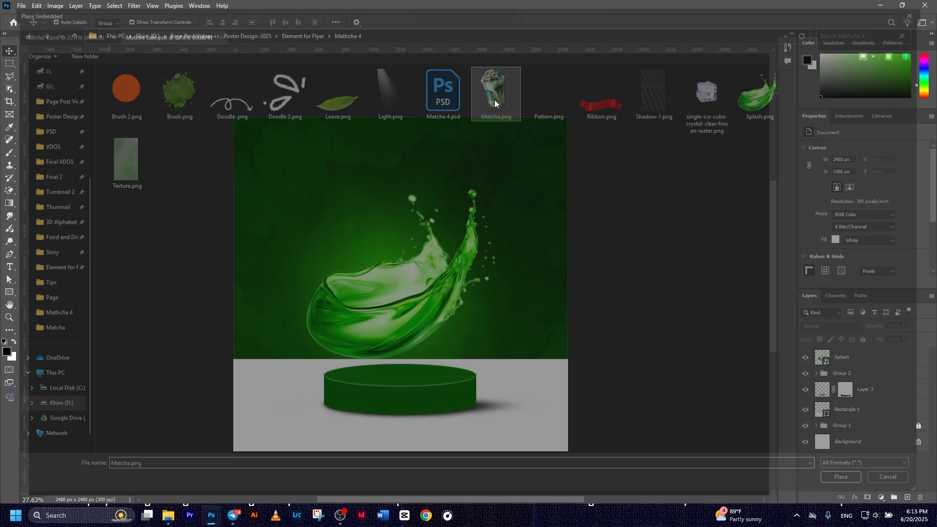
drag(400, 117, 400, 255)
drag(414, 328, 406, 270)
drag(395, 200, 394, 191)
click(484, 22)
Add a new empty Layer 4 directly beneath the Matcha cup layer
click(619, 286)
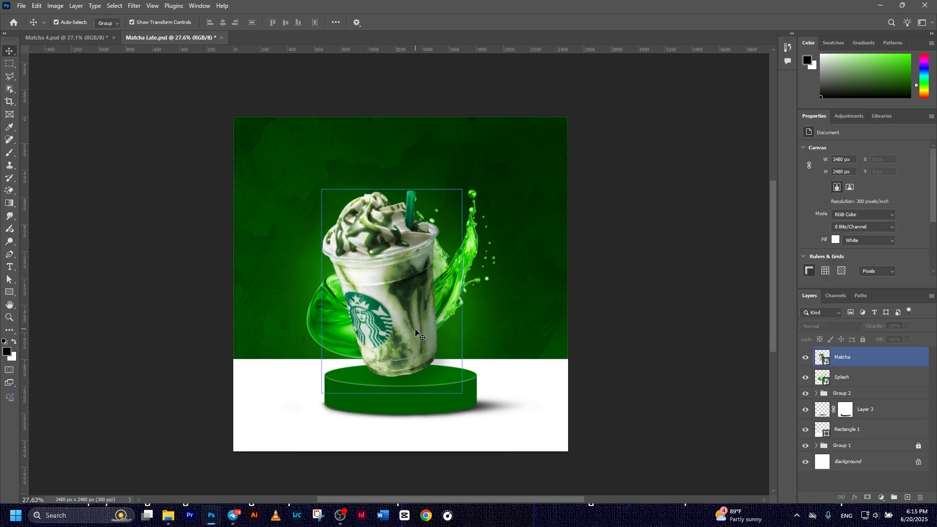
scroll(428, 389, up, 2)
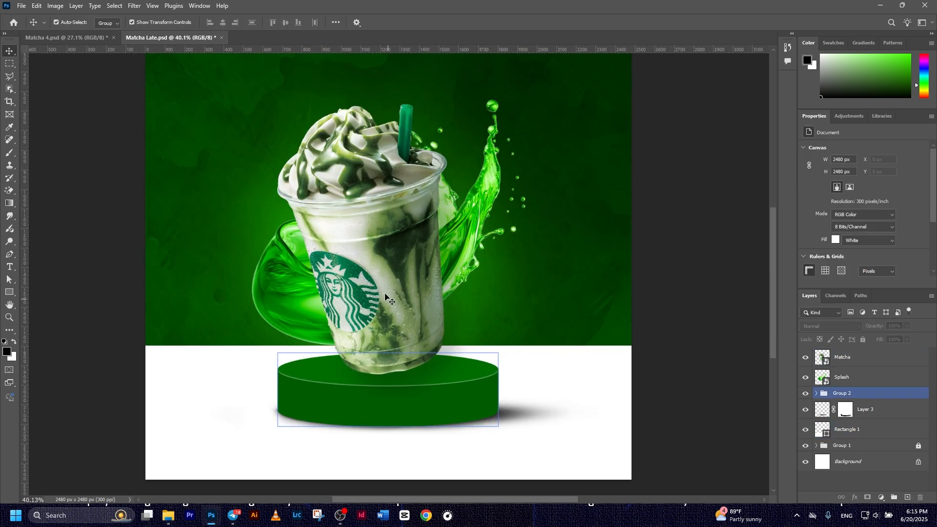
click(435, 353)
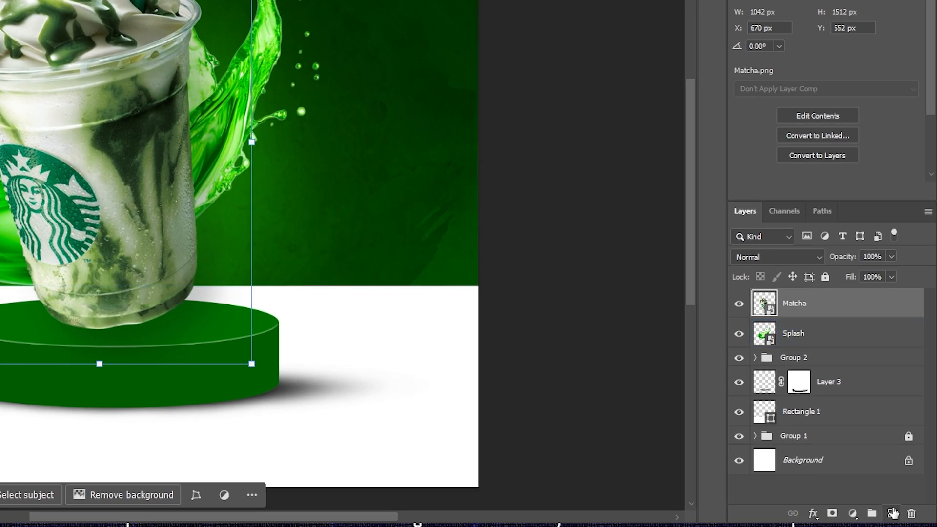
click(893, 514)
drag(820, 304, 829, 339)
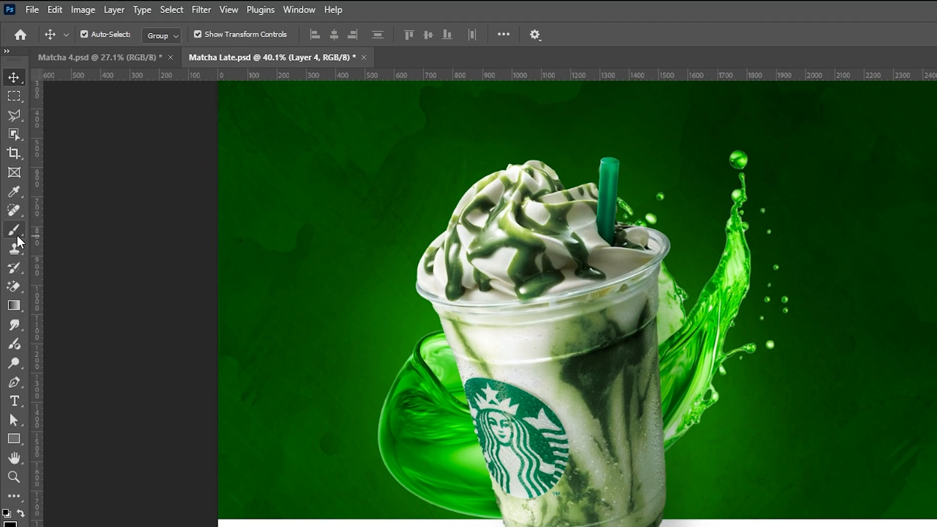
Paint a soft black shadow under the cup on Layer 4 with the Soft Round brush
click(17, 235)
click(106, 34)
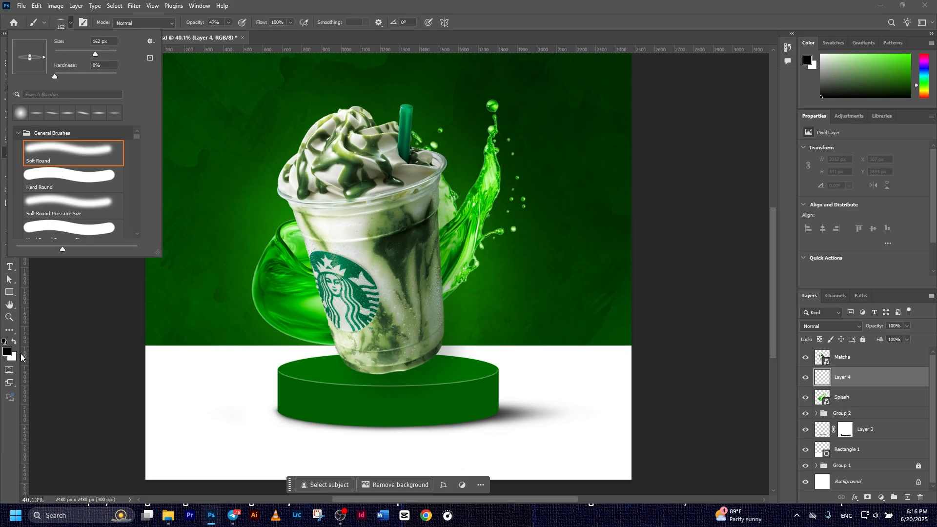
click(6, 353)
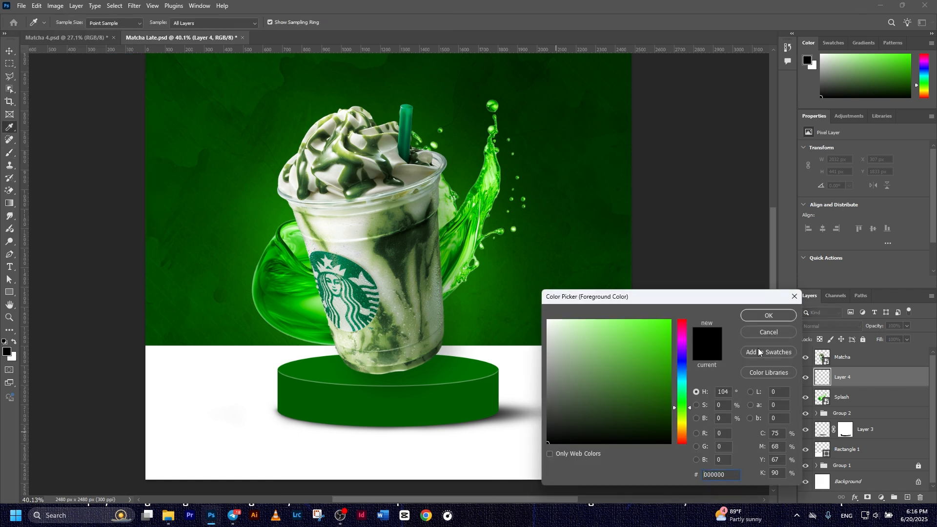
click(769, 315)
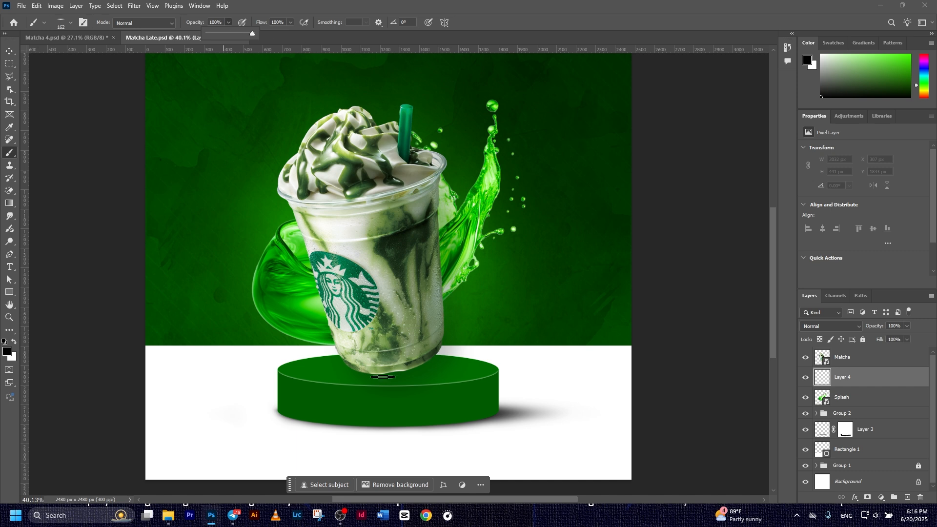
mouse_move(382, 377)
mouse_down()
mouse_move(425, 376)
mouse_move(427, 390)
mouse_up()
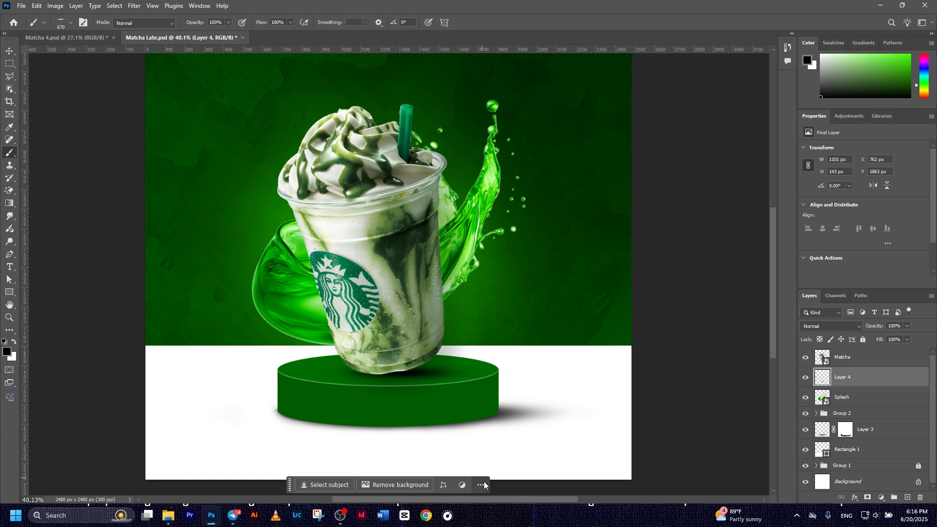
Select the Matcha and Layer 4 layers together and link them
key(v)
scroll(339, 236, down, 1)
scroll(339, 236, down, 1)
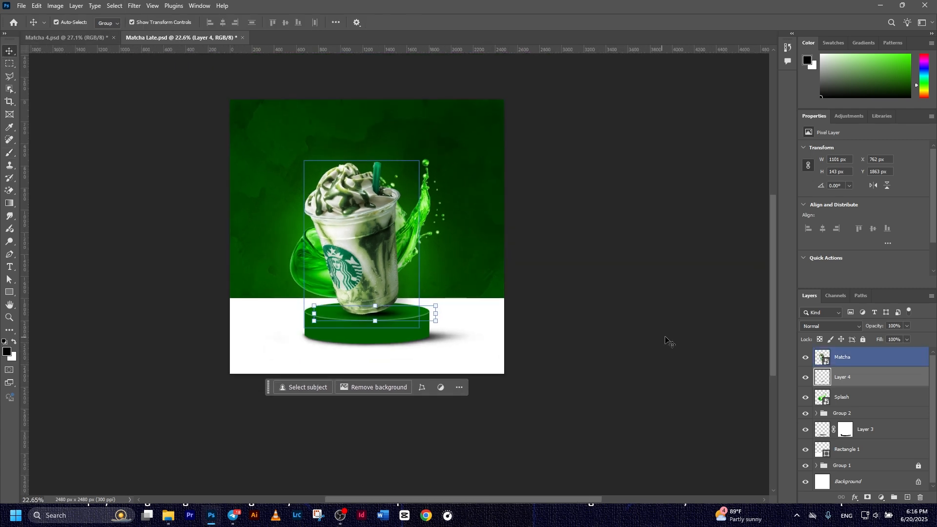
click(656, 342)
scroll(586, 325, down, 1)
click(832, 365)
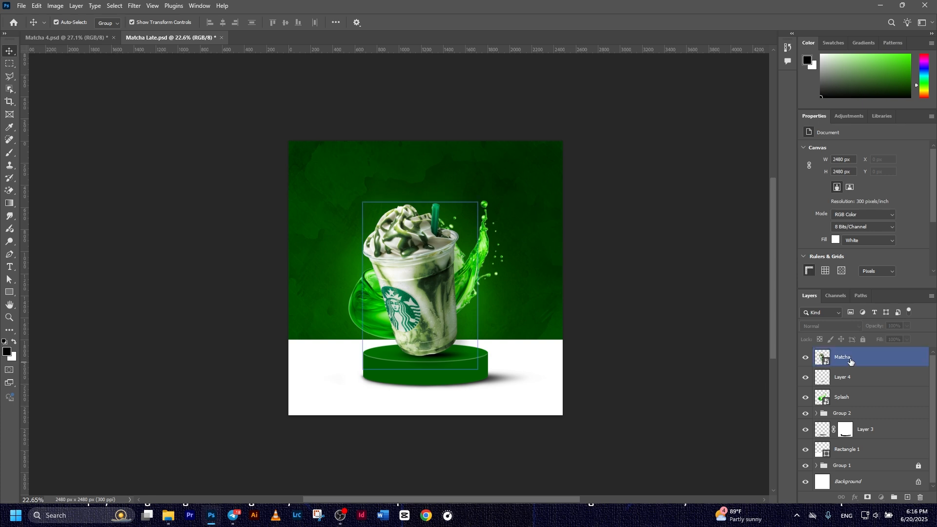
shift+click(845, 378)
click(841, 498)
Shift the linked cup and shadow slightly to the left
drag(441, 308, 418, 306)
click(610, 356)
scroll(569, 339, up, 2)
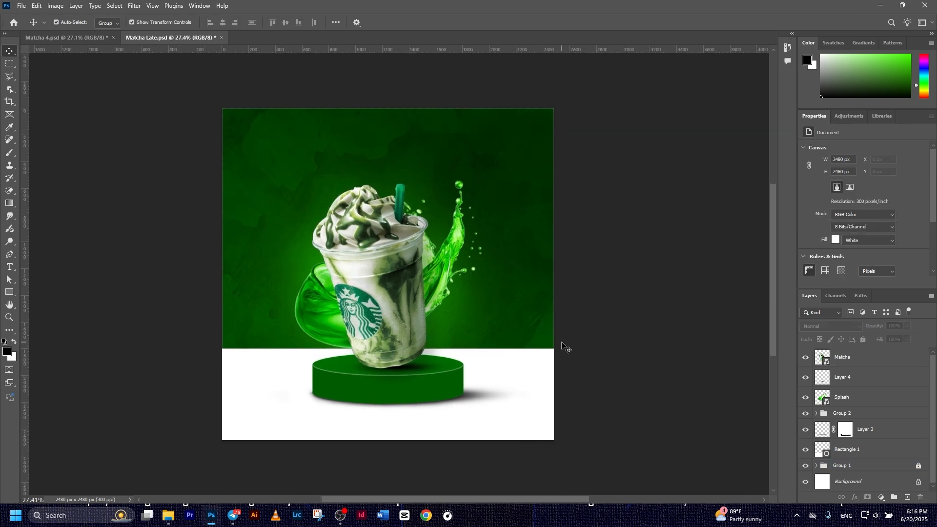
key(alt+period)
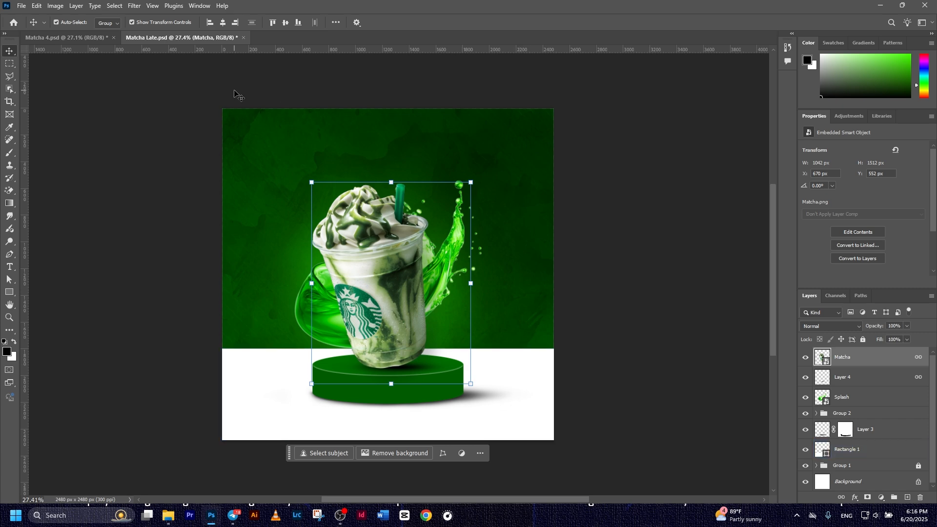
Place the Light image in the top-left corner, enlarged and widened to about 187%
click(21, 6)
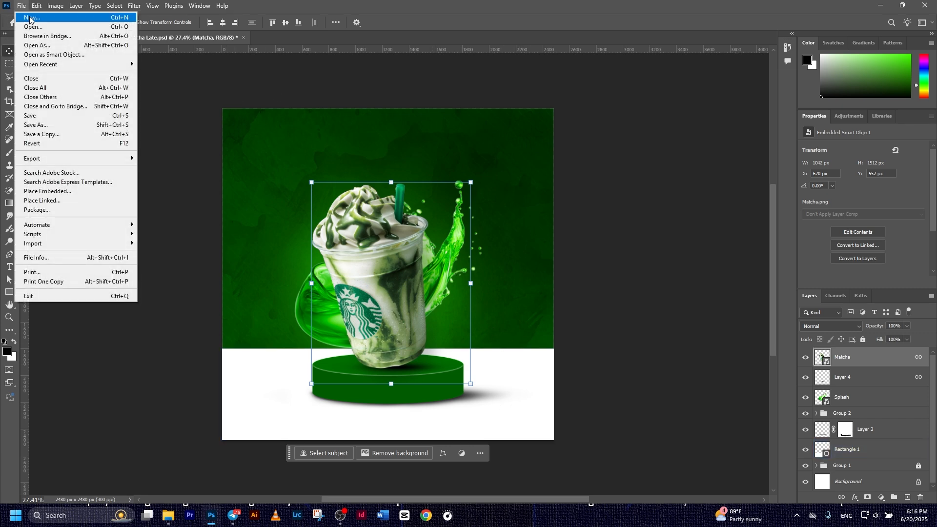
click(72, 184)
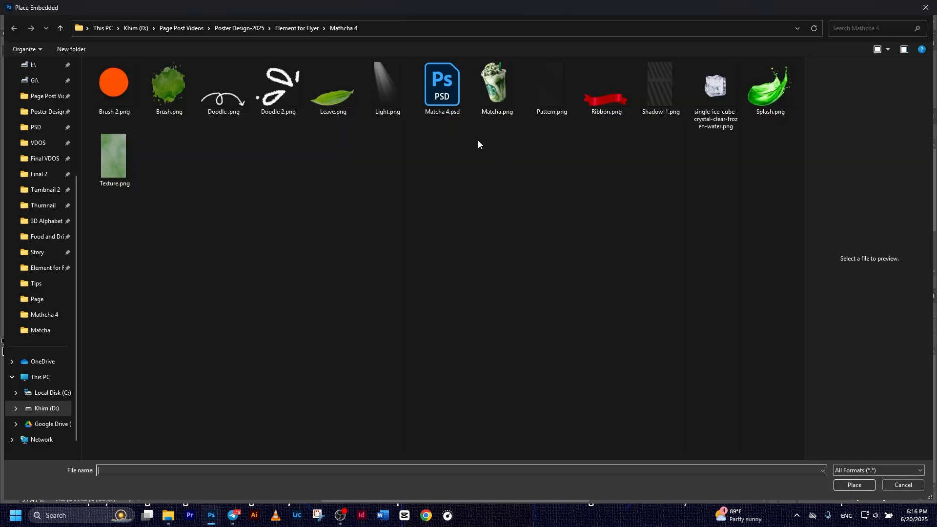
double_click(382, 92)
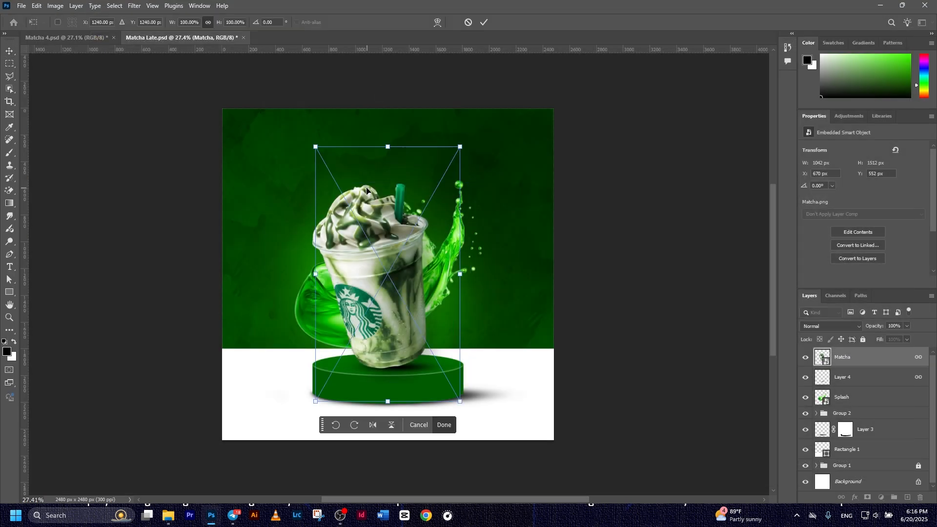
drag(344, 175, 253, 133)
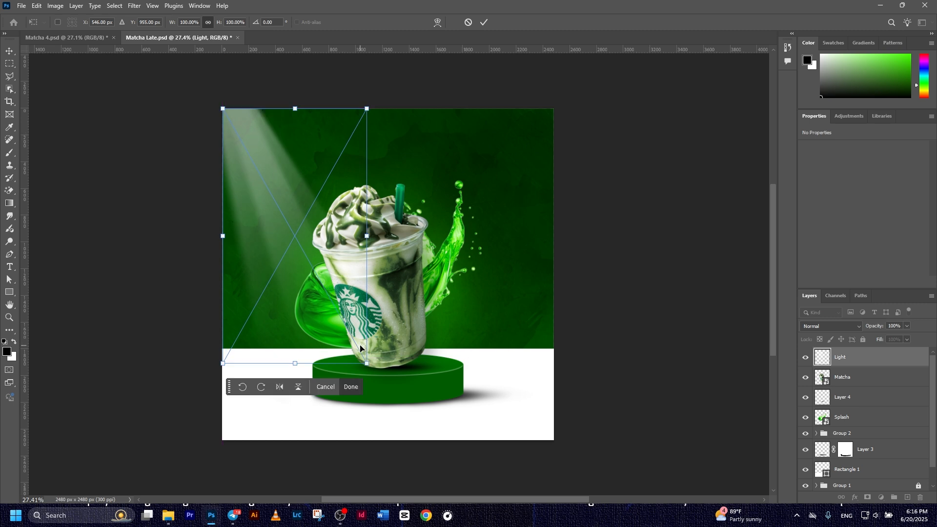
drag(367, 363, 512, 461)
drag(507, 455, 505, 451)
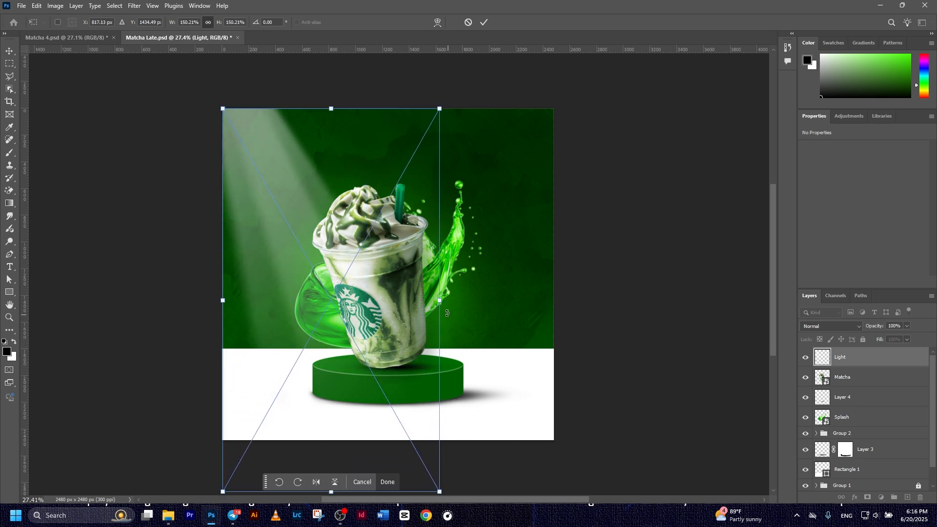
drag(439, 303, 496, 303)
click(485, 22)
Set the Light layer to Lighten blend mode at 50% opacity
click(859, 357)
click(847, 327)
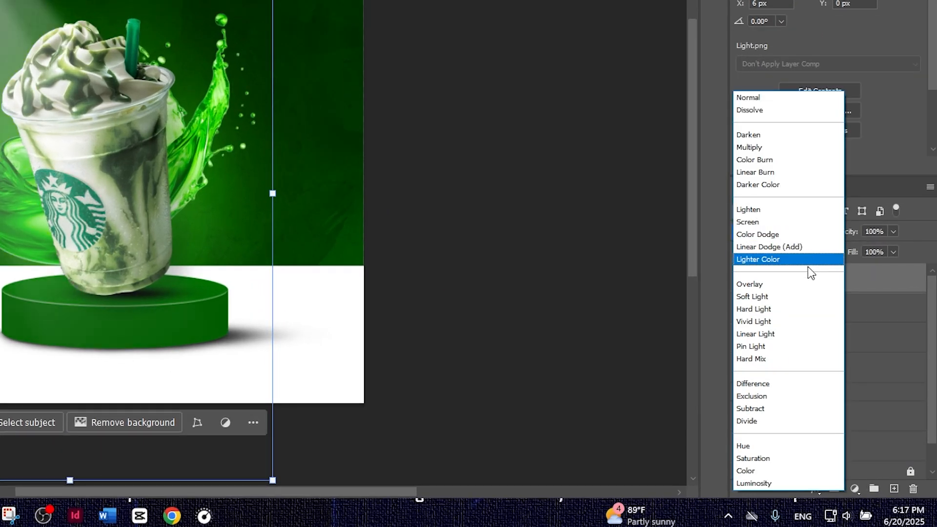
click(766, 214)
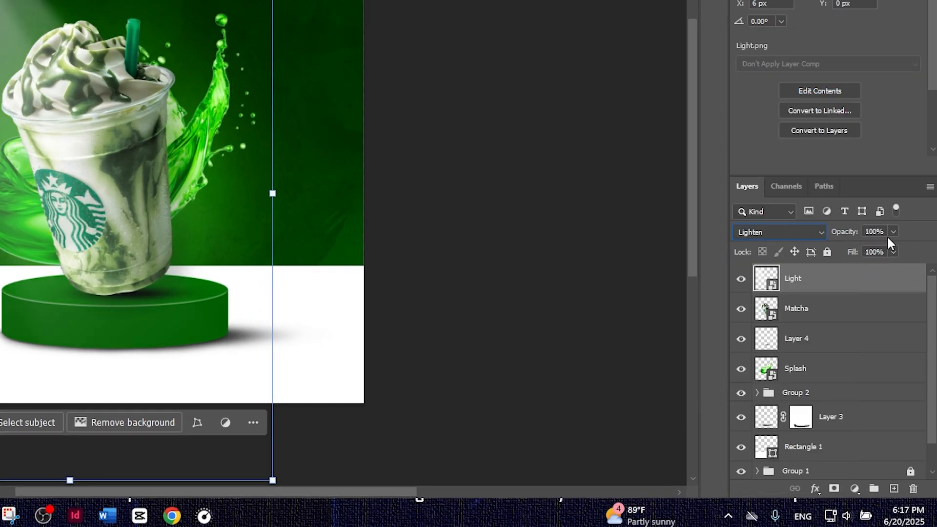
click(867, 231)
text(50)
key(Return)
click(410, 112)
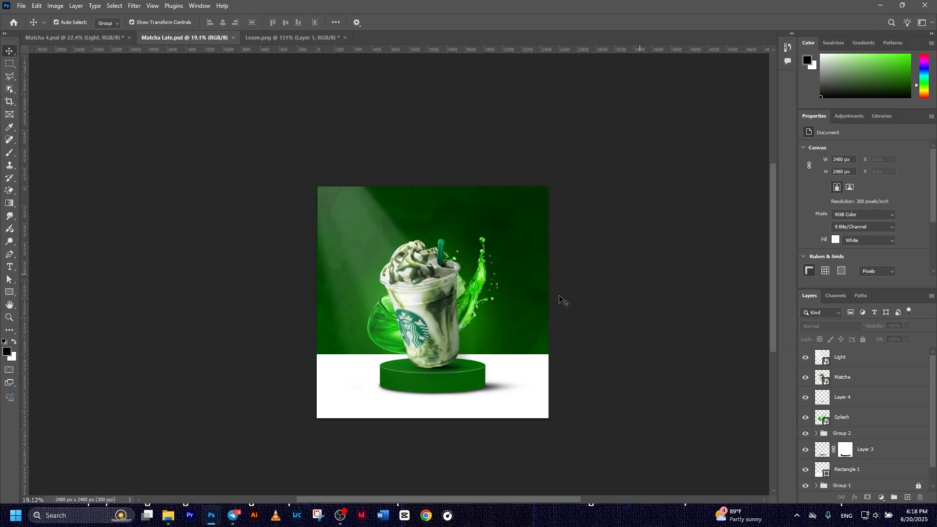
click(190, 236)
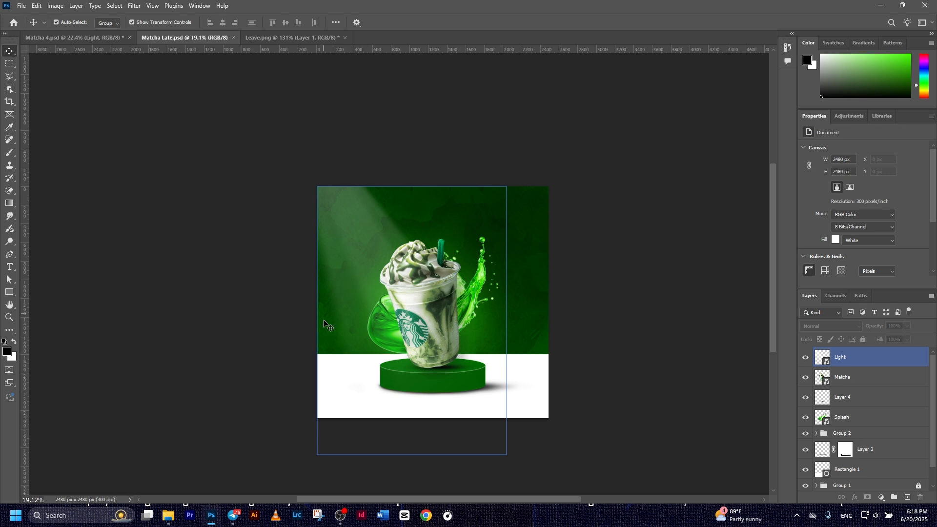
Bring the leaf from Leave.png into the poster, rotated about 82 degrees left of the cup
click(420, 312)
click(521, 327)
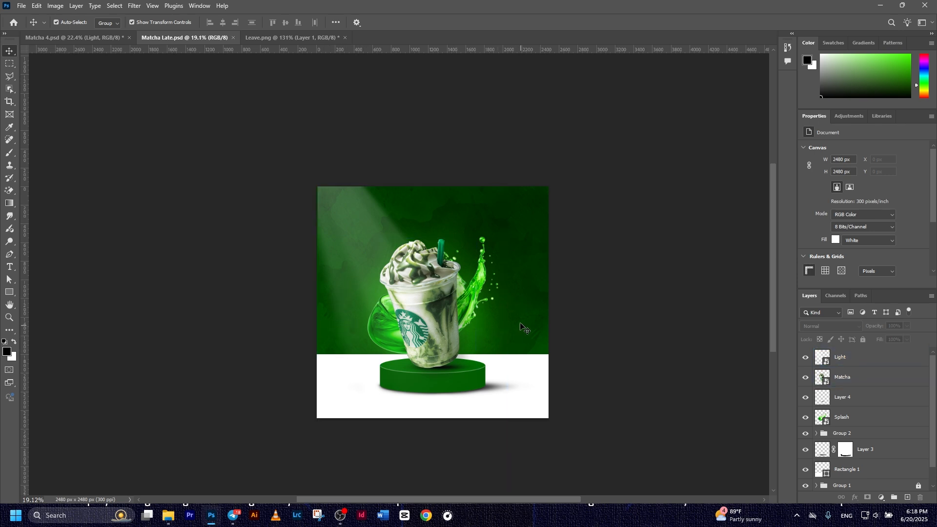
click(296, 42)
drag(436, 256, 341, 318)
drag(377, 348, 382, 341)
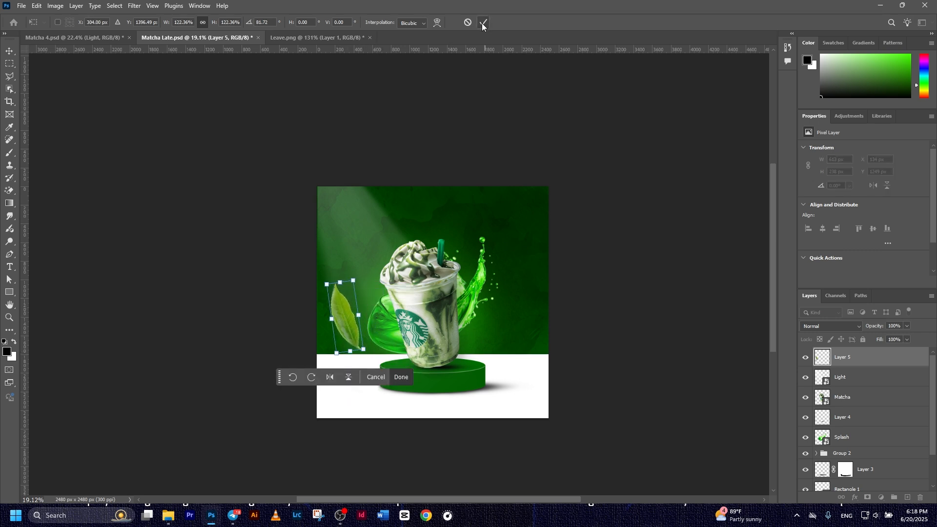
click(483, 22)
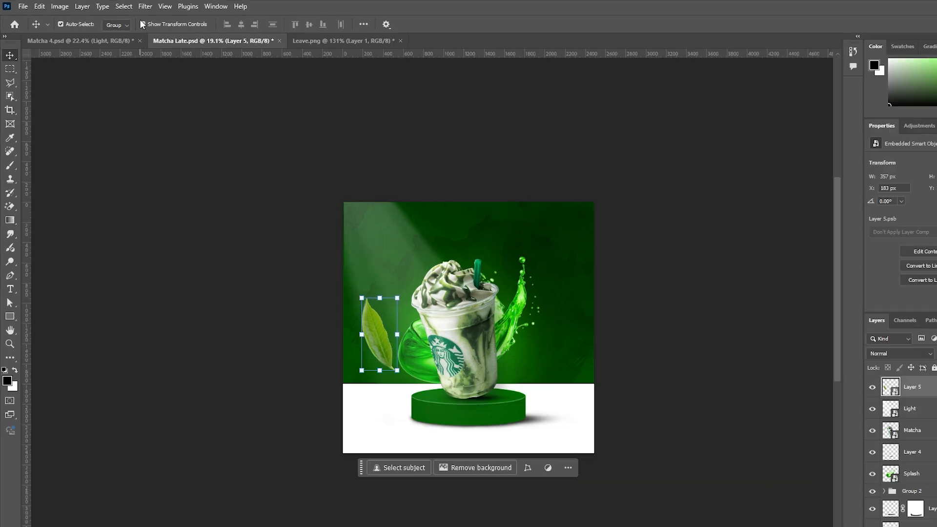
Apply a 40 px Motion Blur smart filter to the leaf
click(134, 5)
mouse_move(239, 184)
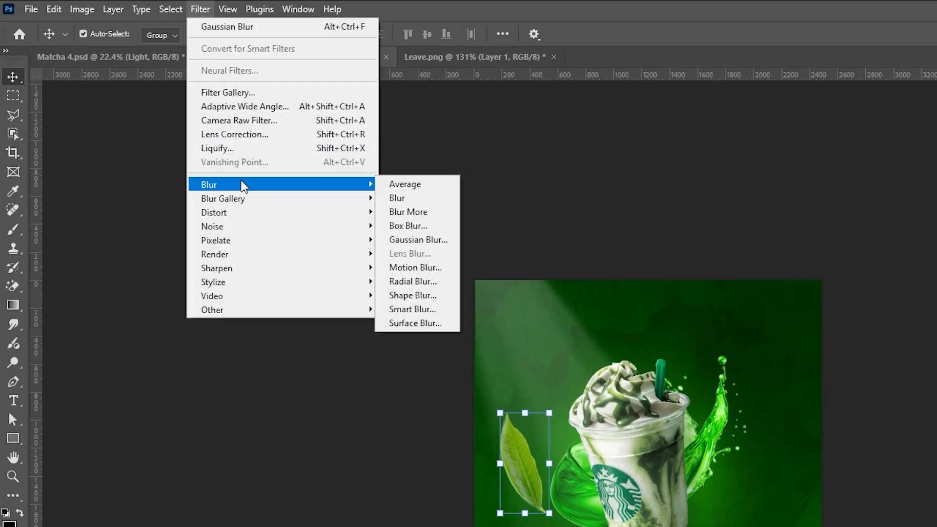
click(422, 276)
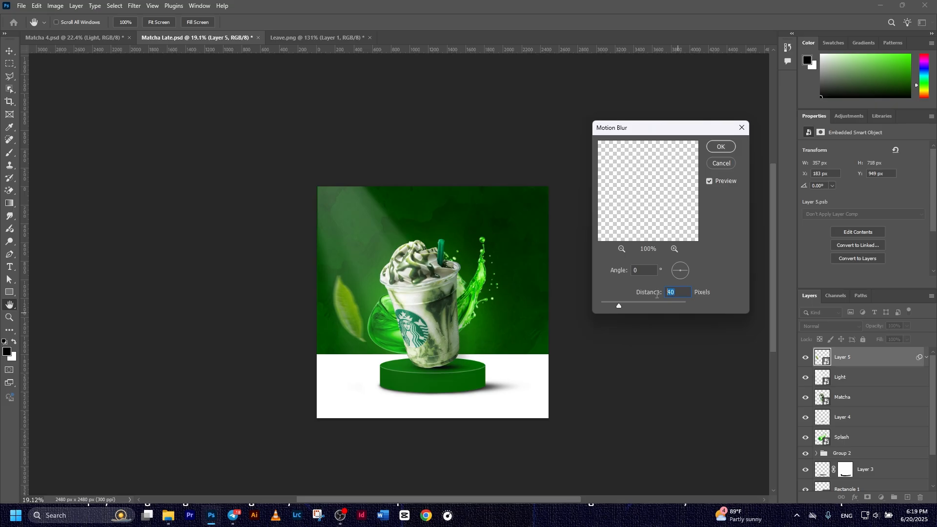
click(720, 147)
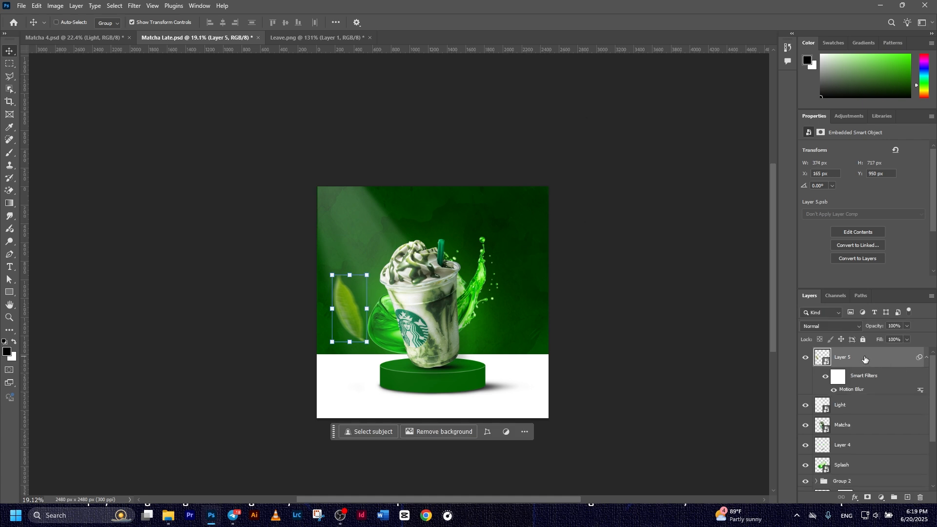
Duplicate the blurred leaf, flip the copy horizontally, and place it up-right beside the splash
key(ctrl+j)
key(ctrl+t)
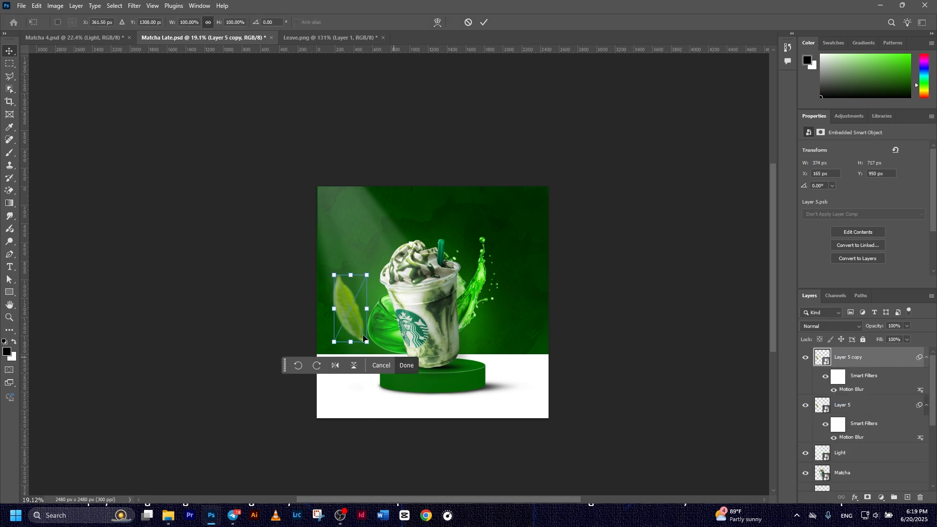
drag(359, 313, 517, 315)
right_click(517, 316)
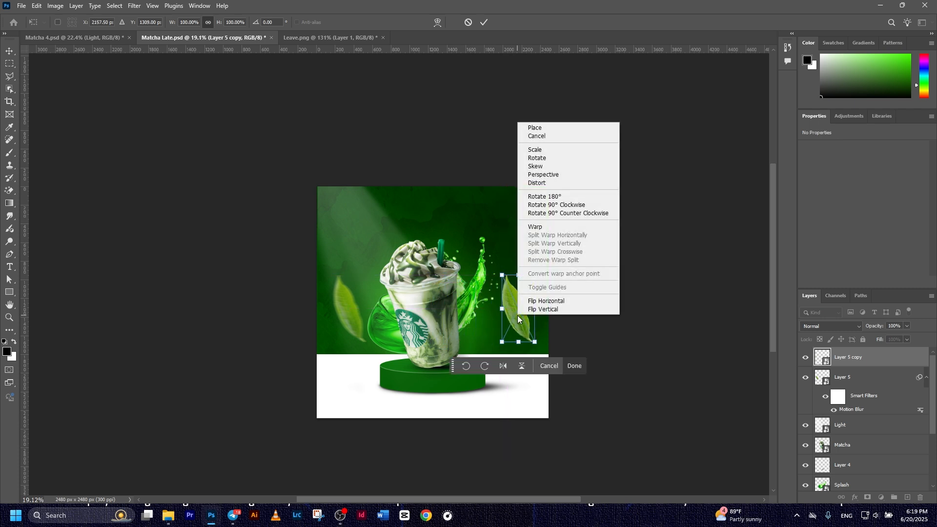
click(545, 302)
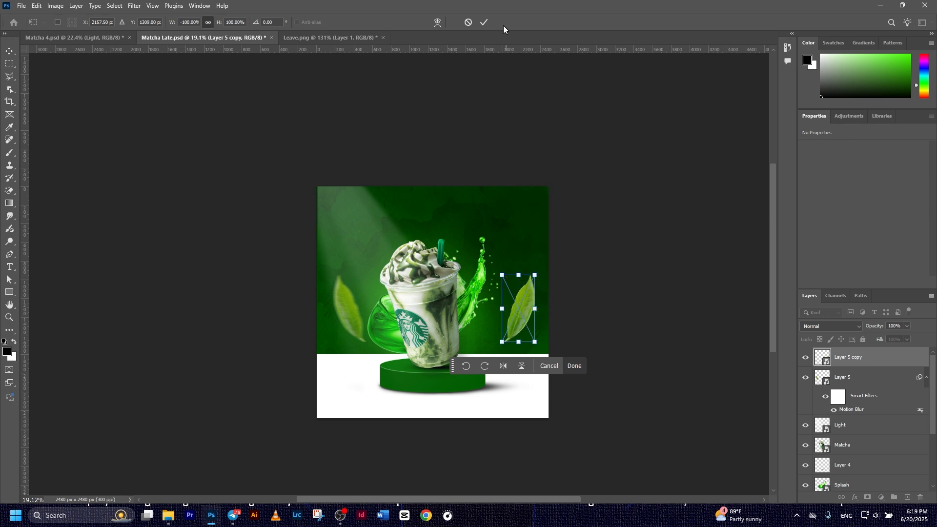
click(483, 23)
drag(523, 307, 527, 270)
click(502, 151)
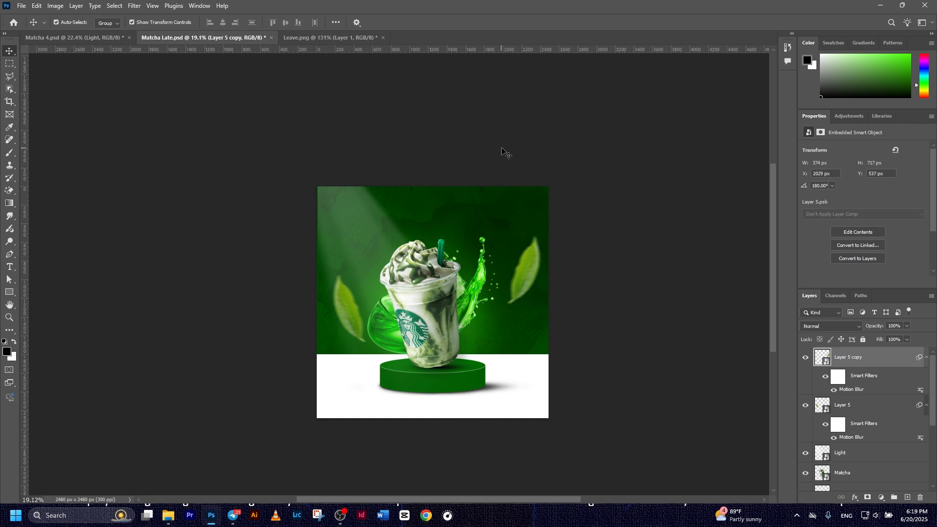
click(864, 358)
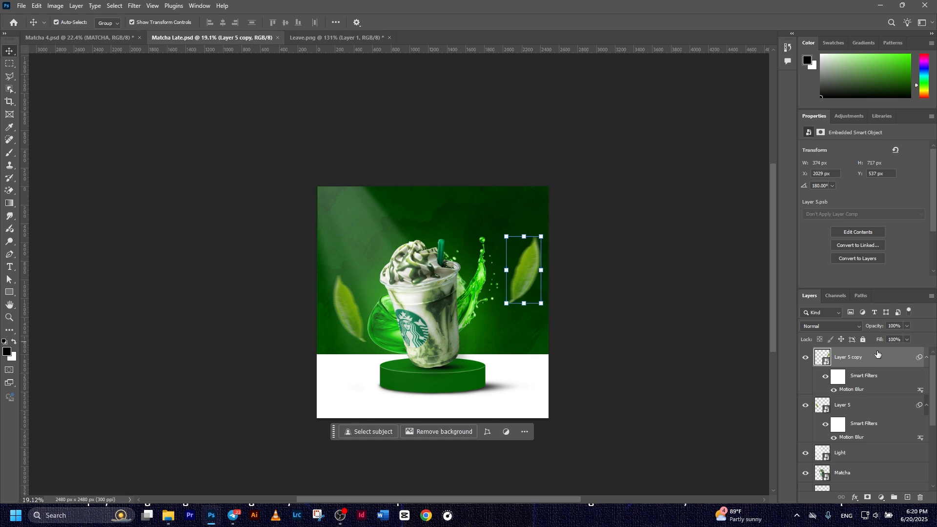
Paste MATCHA as a new text layer, enlarged and moved toward the top centre
click(11, 268)
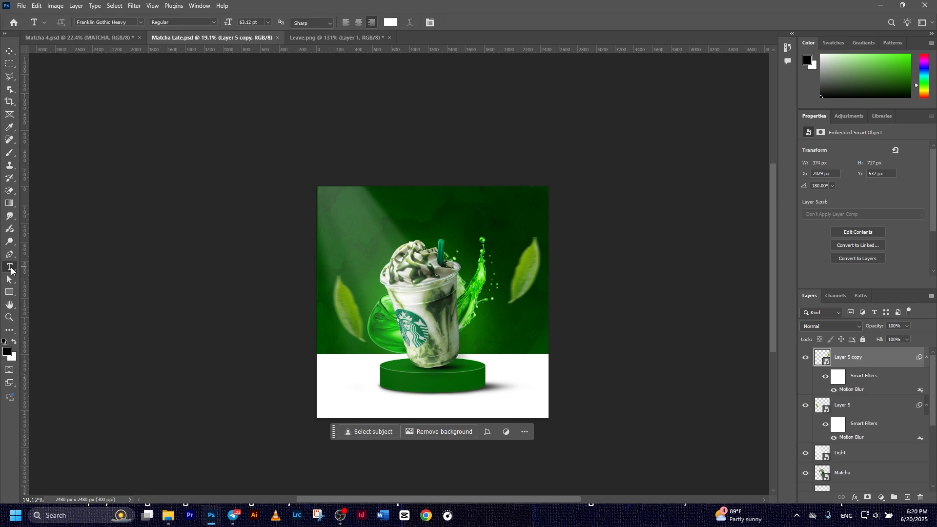
click(404, 212)
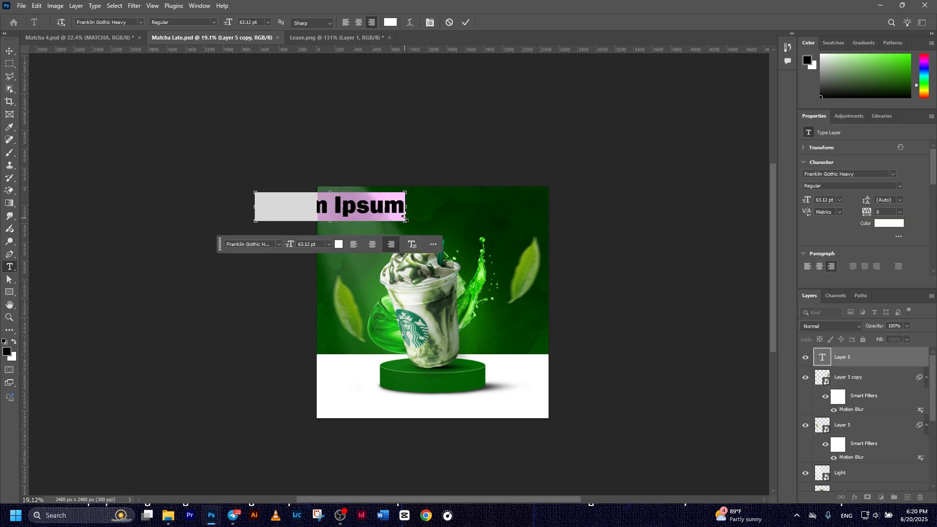
text(MATCHA)
click(466, 22)
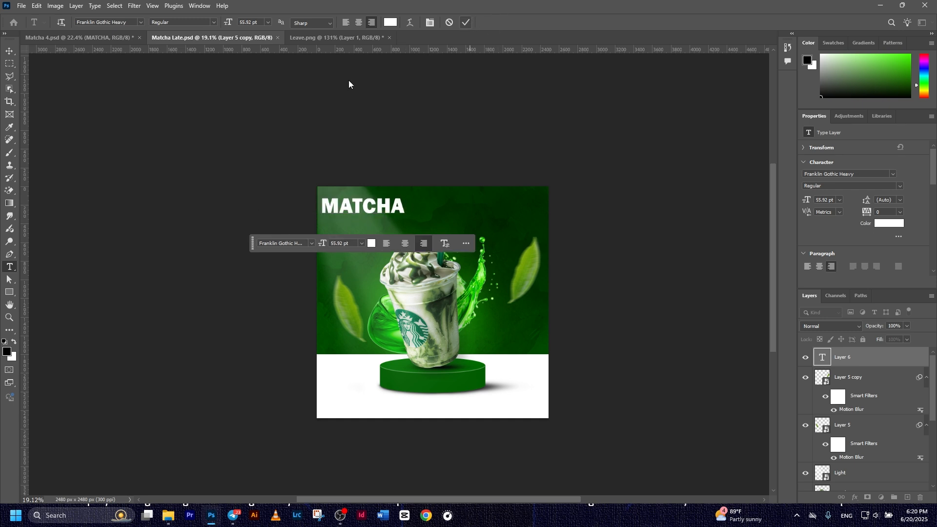
click(9, 50)
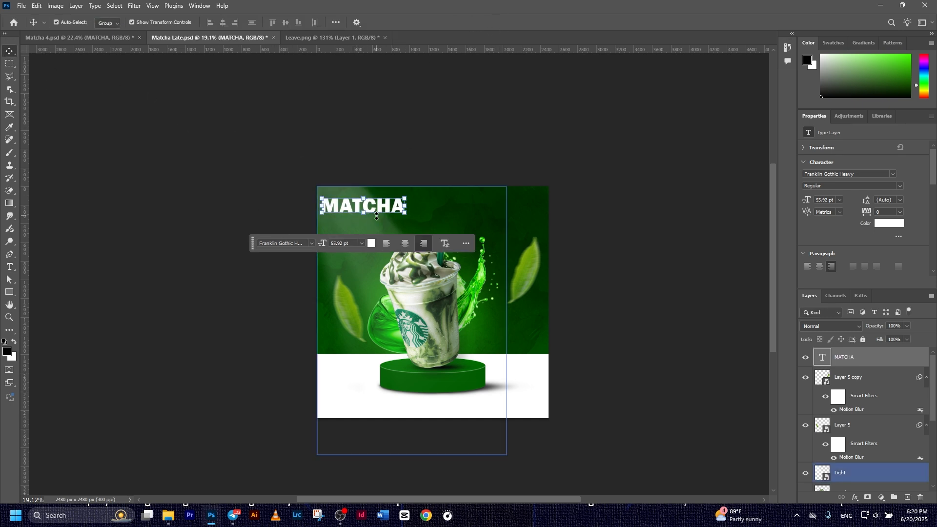
drag(388, 209, 475, 211)
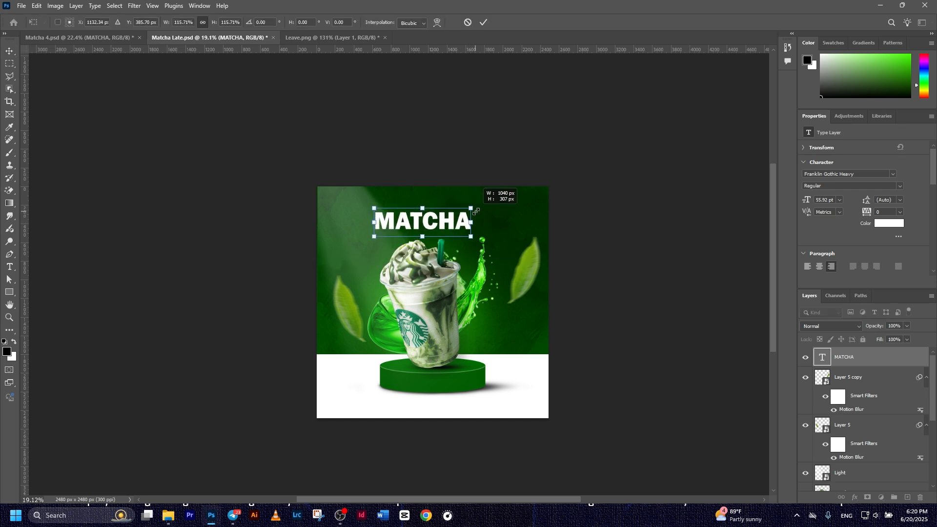
click(484, 23)
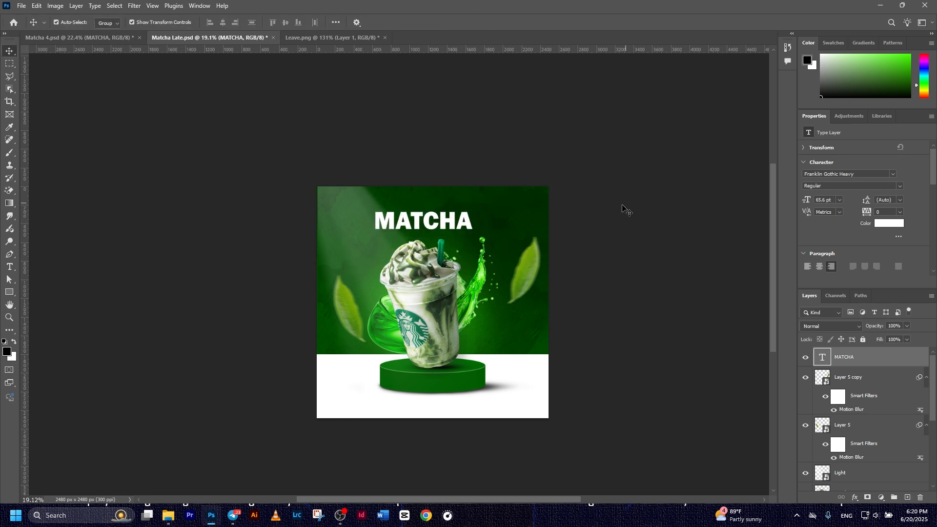
Select the MATCHA and Background layers together for alignment
click(874, 356)
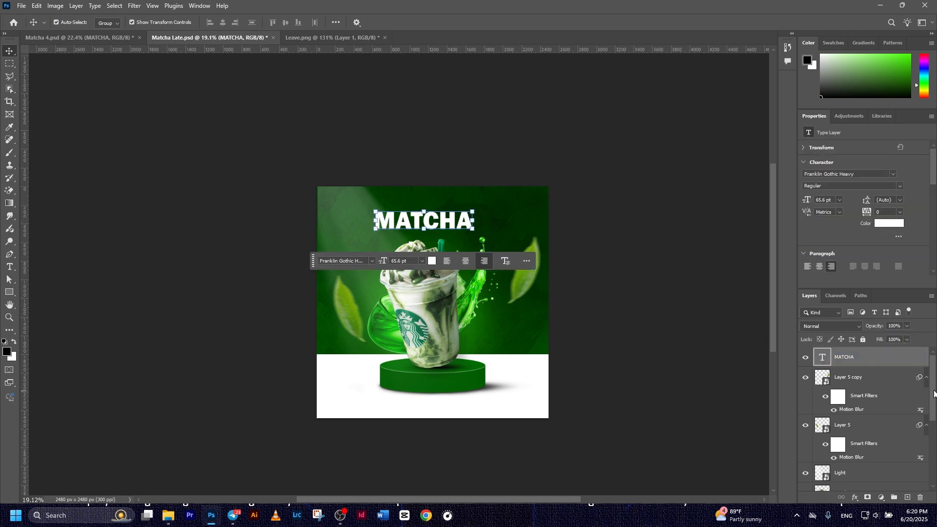
drag(934, 394, 936, 467)
ctrl+click(849, 481)
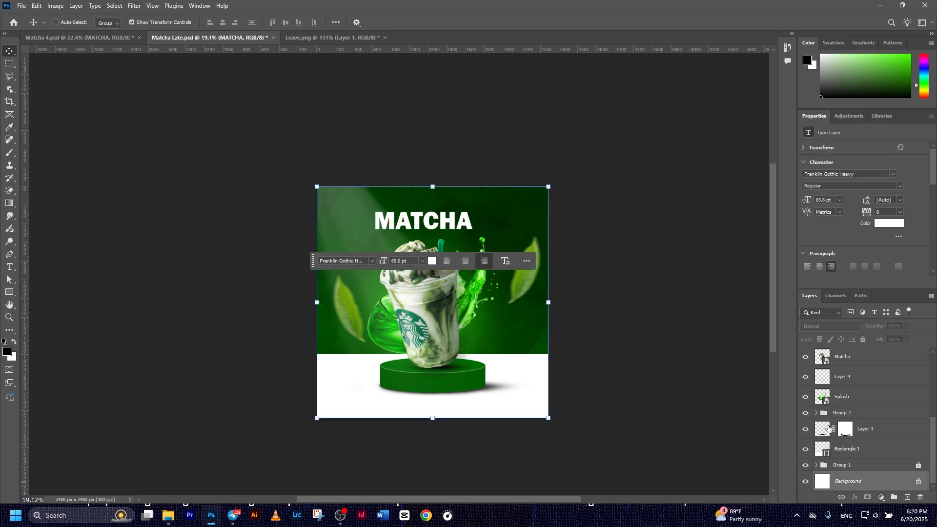
Centre MATCHA horizontally and add a green Multiply drop shadow, 26 px distance, 26% spread
click(222, 22)
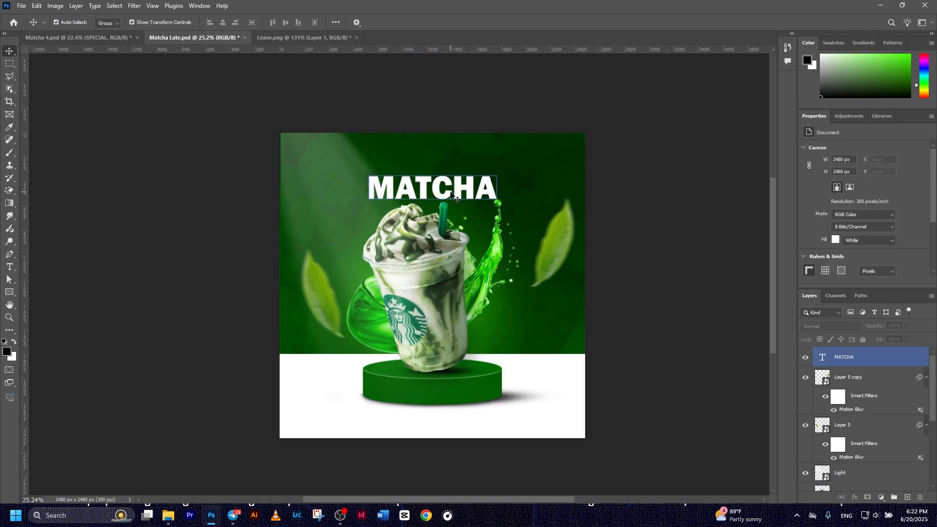
click(454, 195)
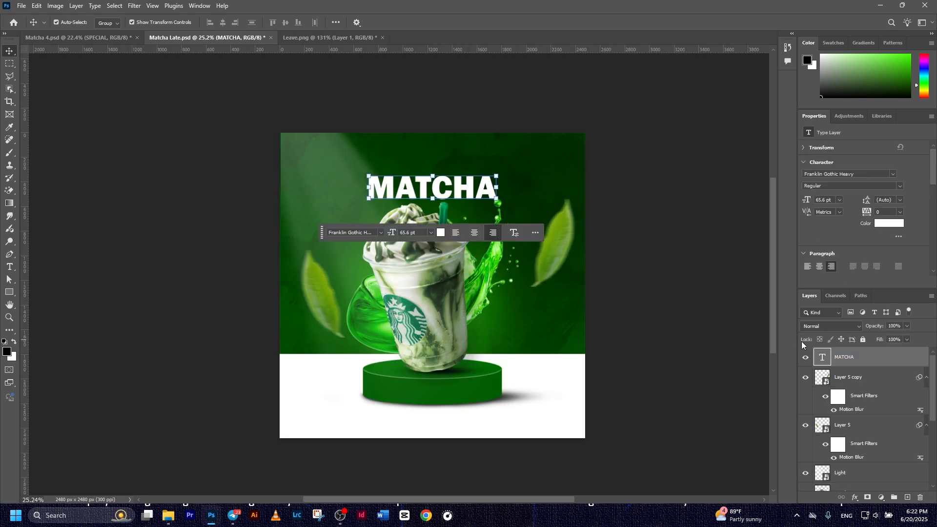
click(854, 499)
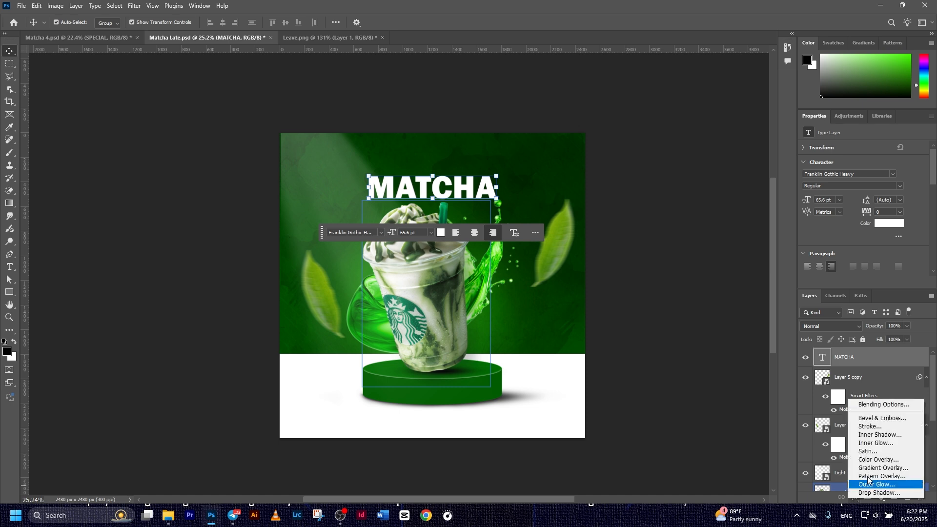
click(873, 409)
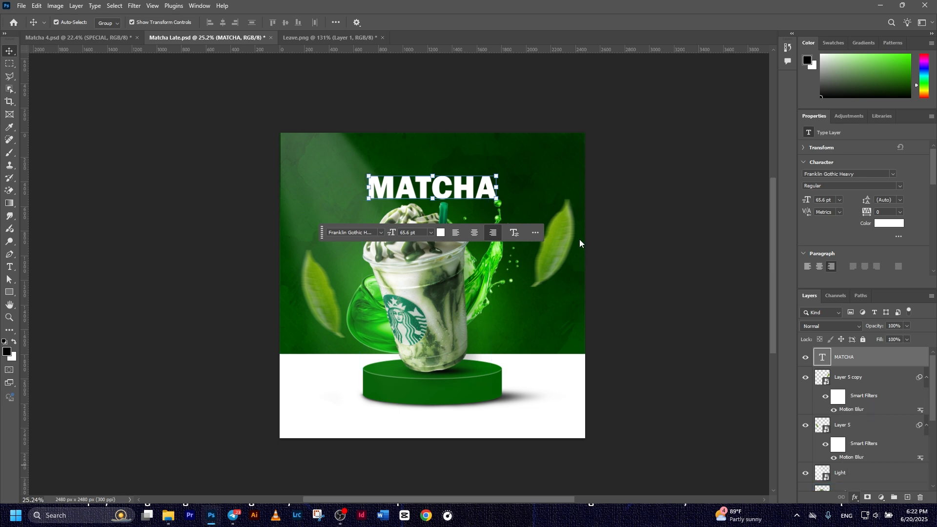
click(585, 364)
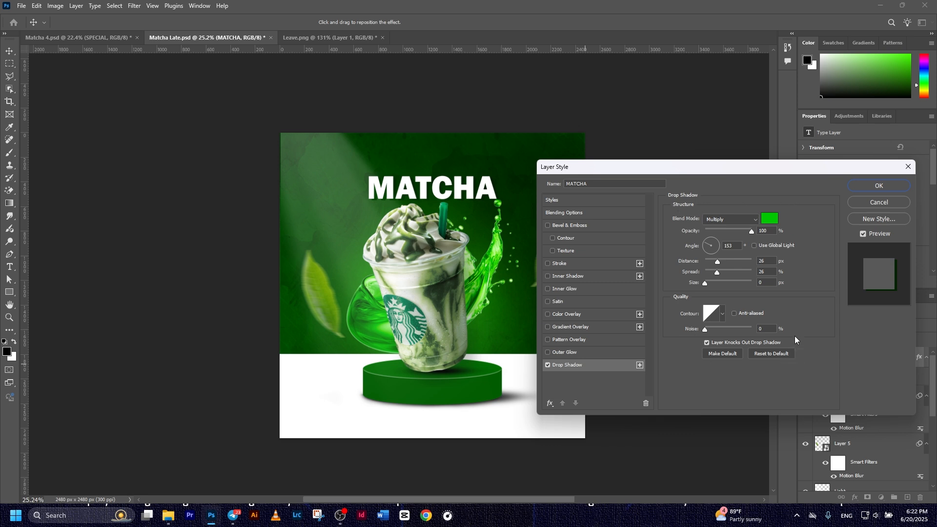
click(881, 186)
click(722, 194)
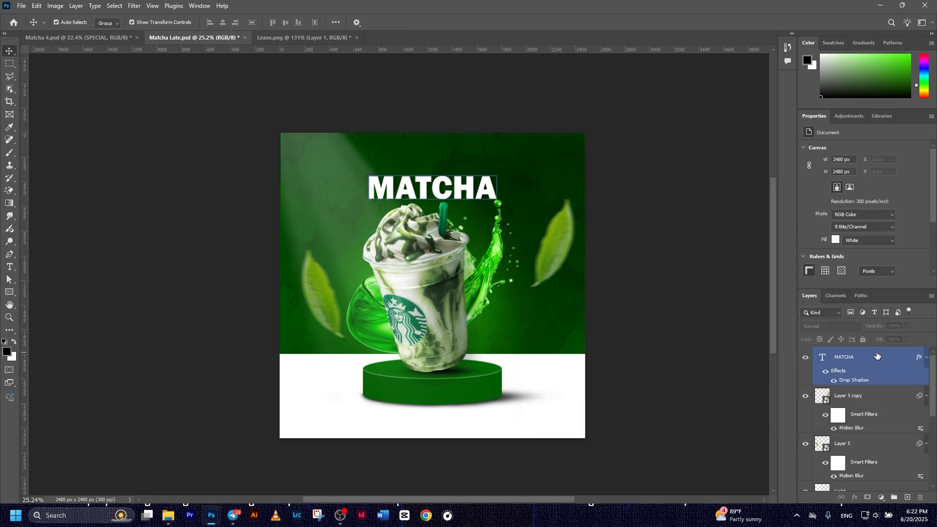
key(ctrl+z)
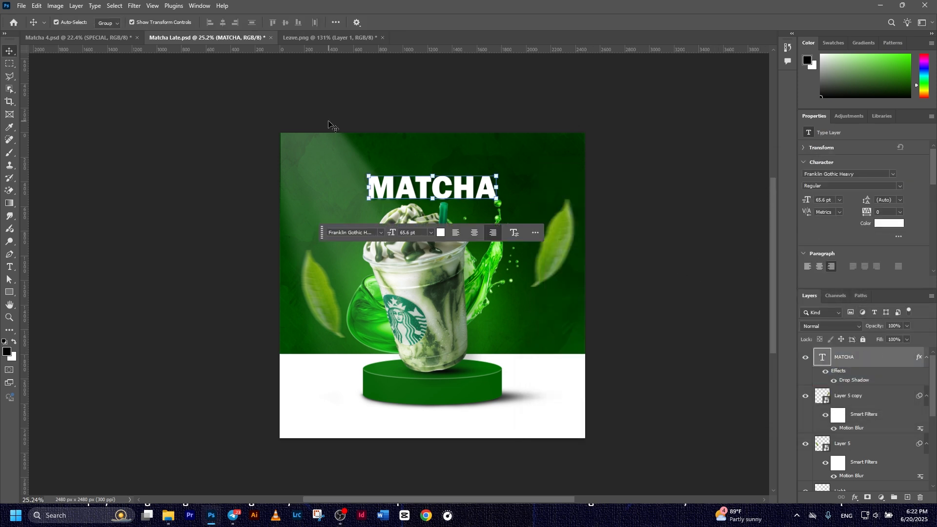
Place Ribbon.png enlarged to about 153%, centred above the MATCHA headline
click(22, 7)
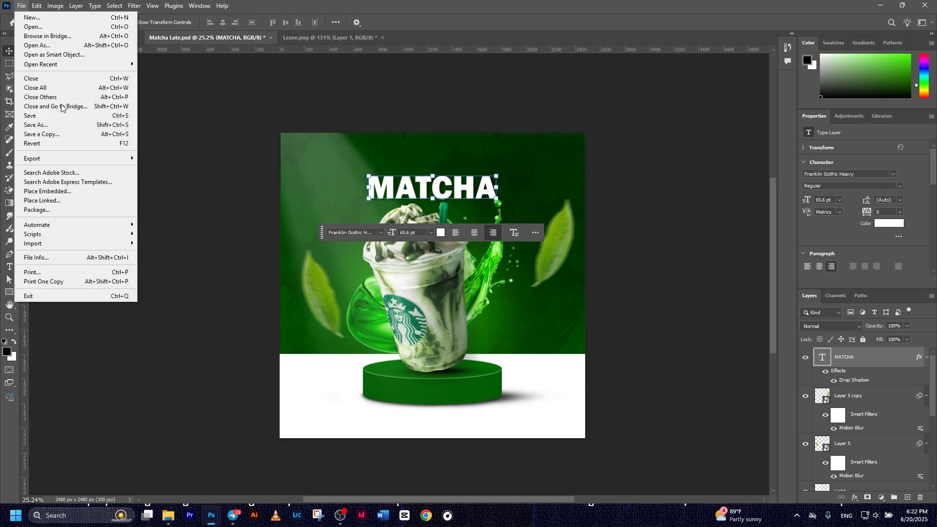
click(63, 193)
double_click(606, 98)
drag(467, 275, 479, 139)
click(484, 22)
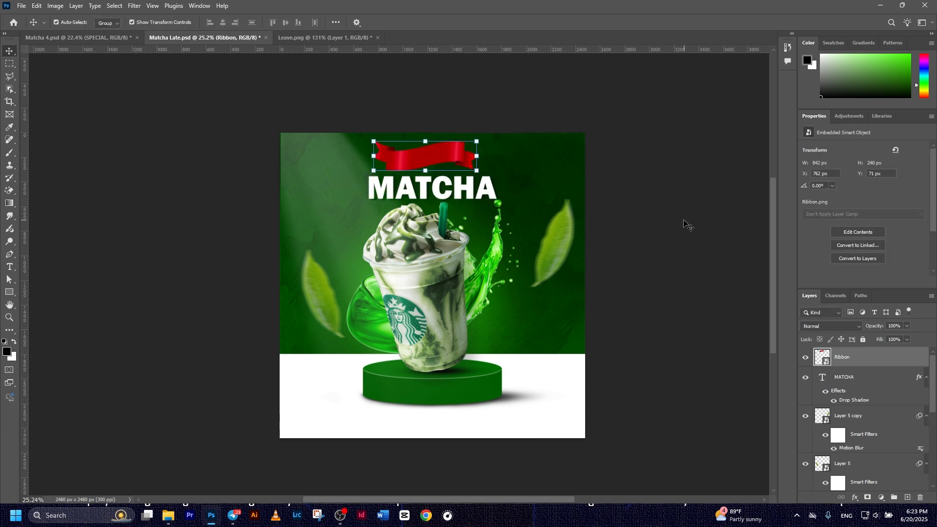
click(452, 159)
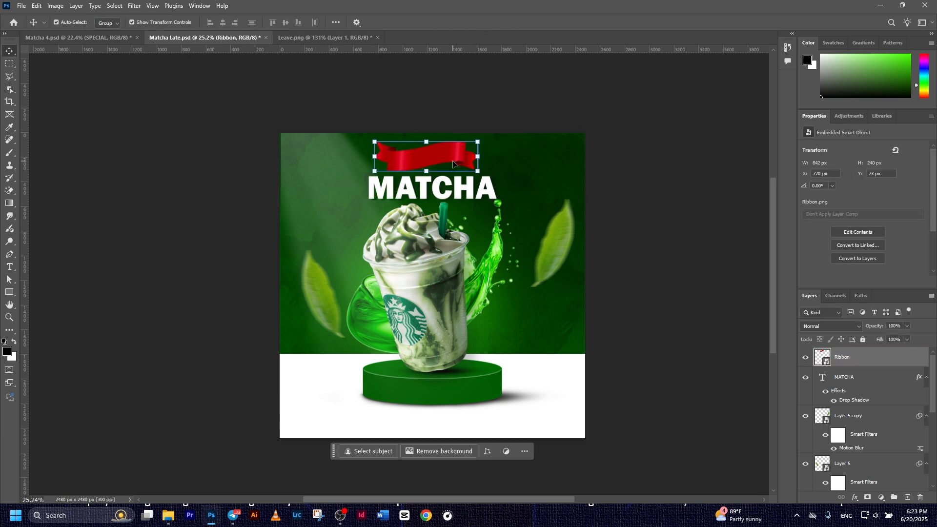
click(653, 239)
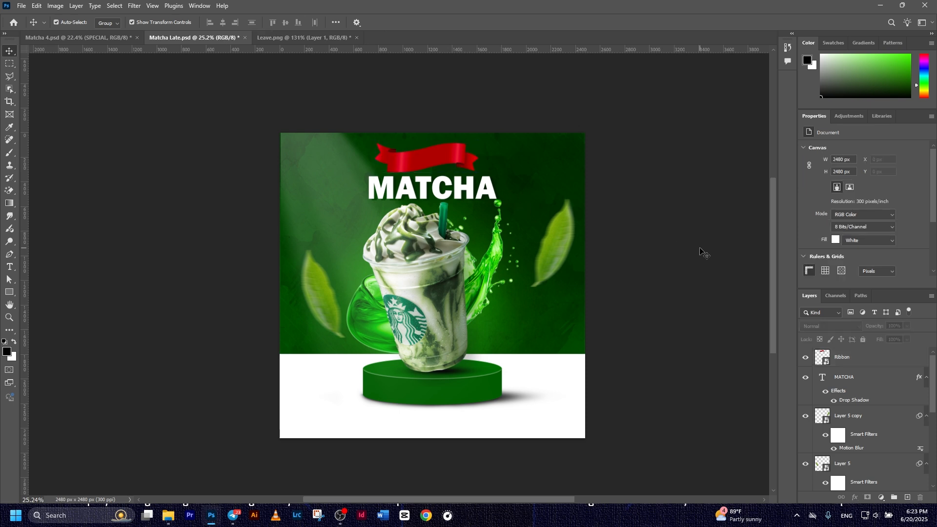
click(423, 161)
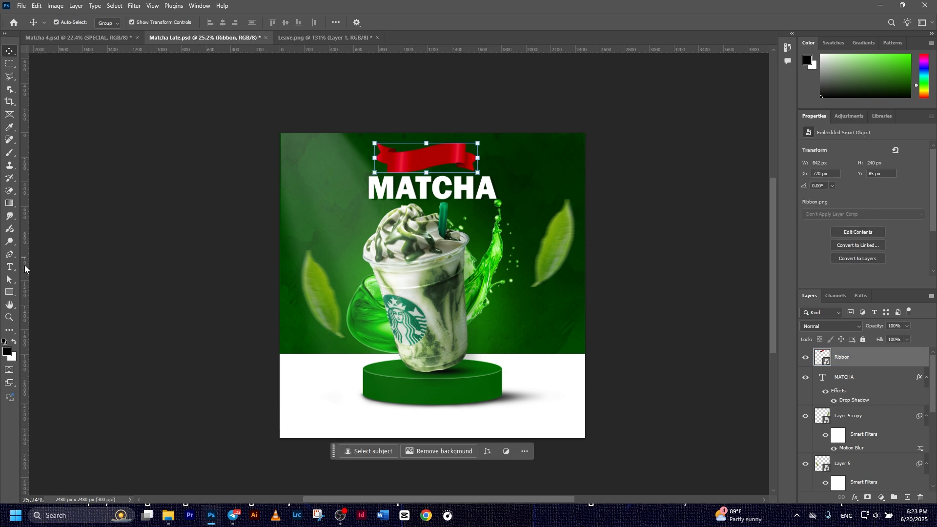
Create a new text layer reading SPECIAL
click(10, 267)
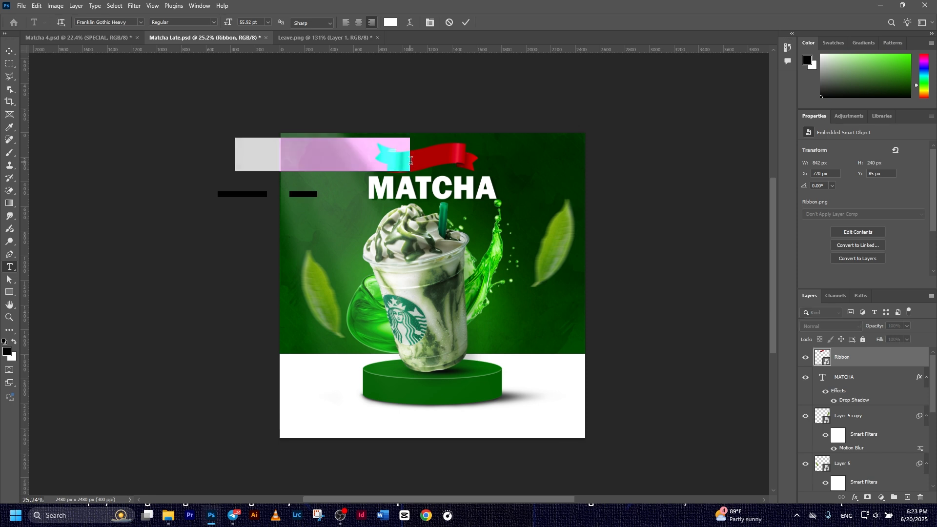
click(410, 162)
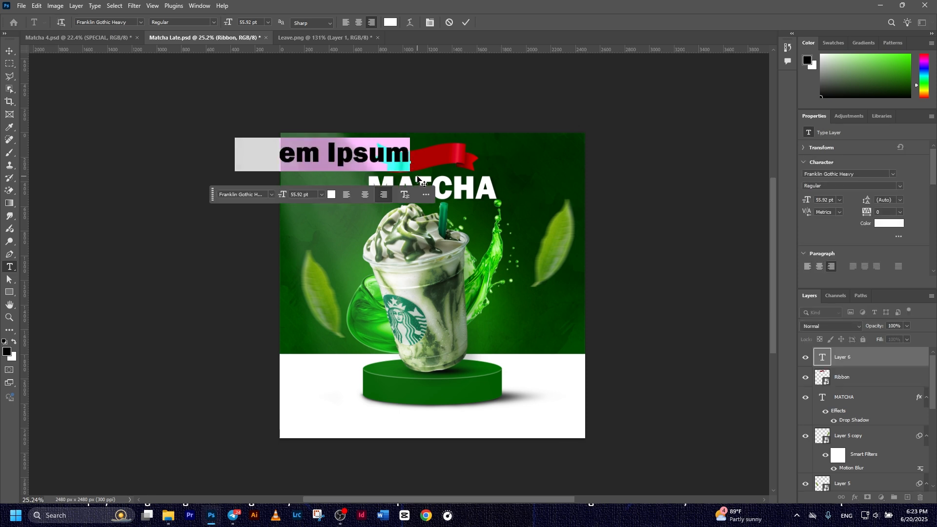
text(SPECIAL)
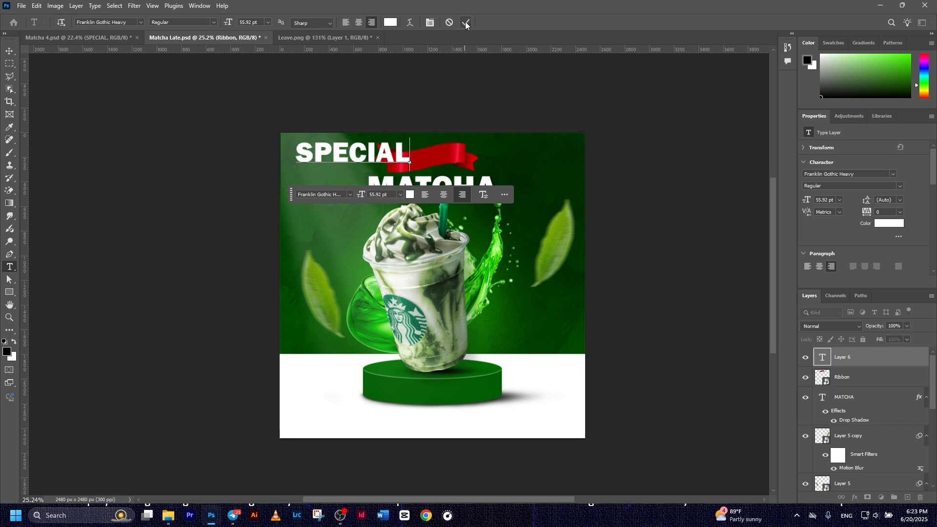
click(466, 24)
Move and shrink SPECIAL onto the red ribbon, then select the word for editing
key(v)
drag(355, 160, 448, 167)
drag(345, 187, 386, 176)
click(483, 22)
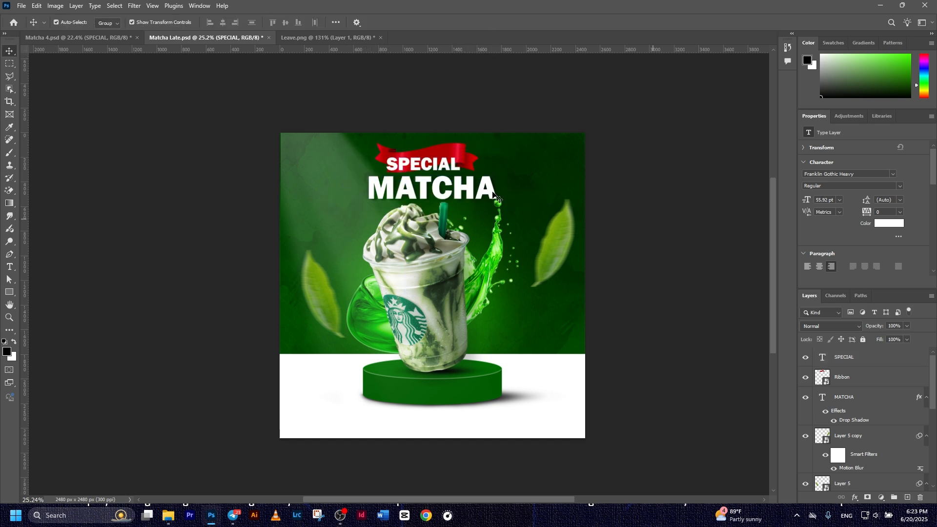
double_click(441, 159)
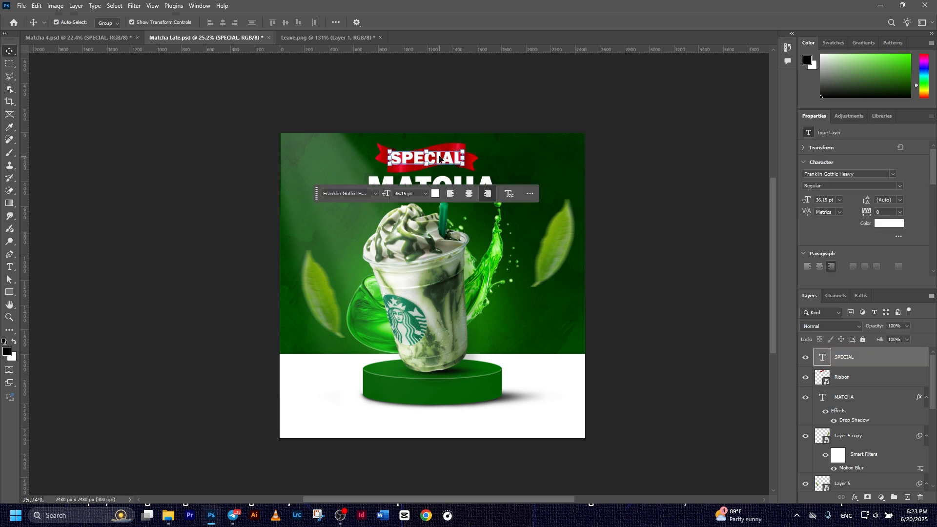
double_click(432, 158)
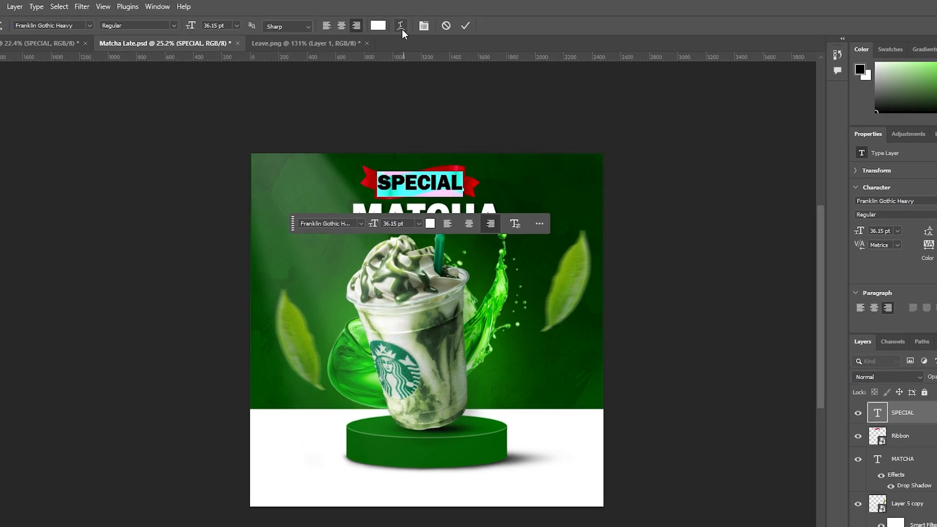
Warp SPECIAL with the Wave style at +50 bend and tilt it about 4.5 degrees
click(410, 22)
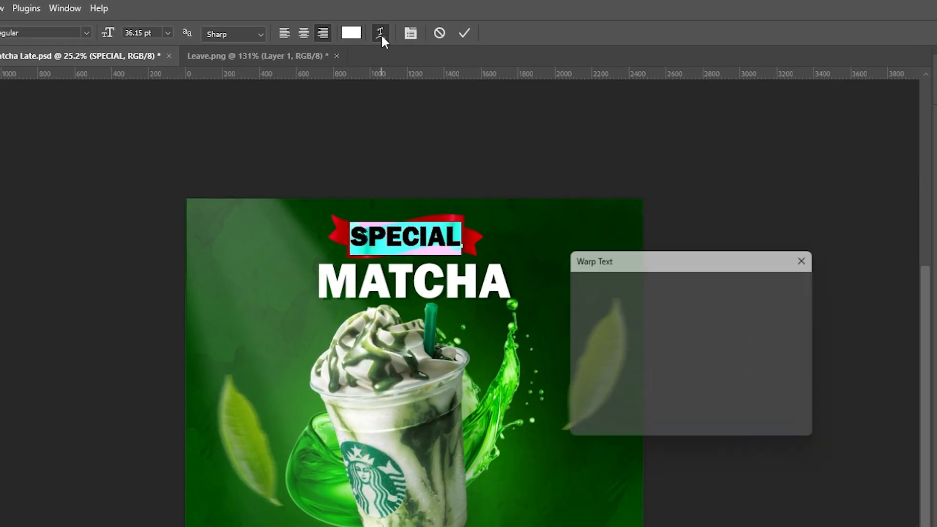
drag(602, 236, 534, 176)
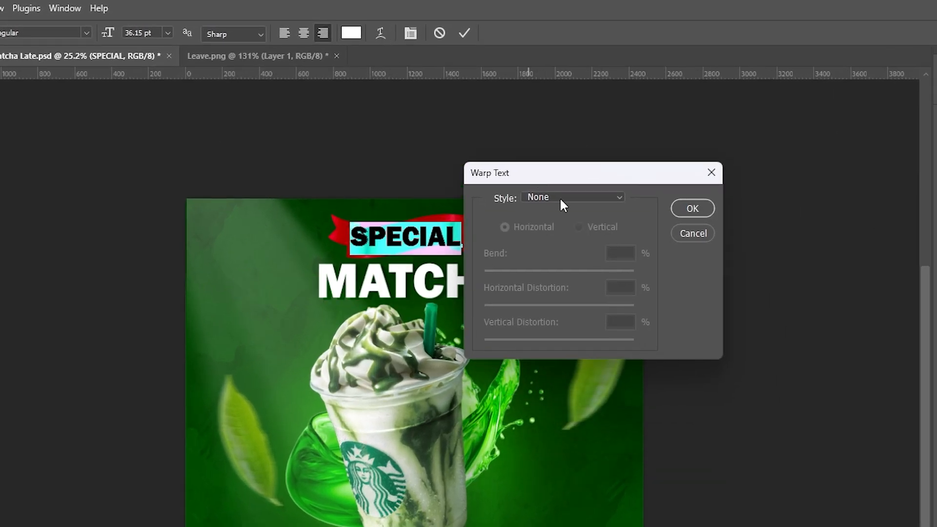
click(560, 197)
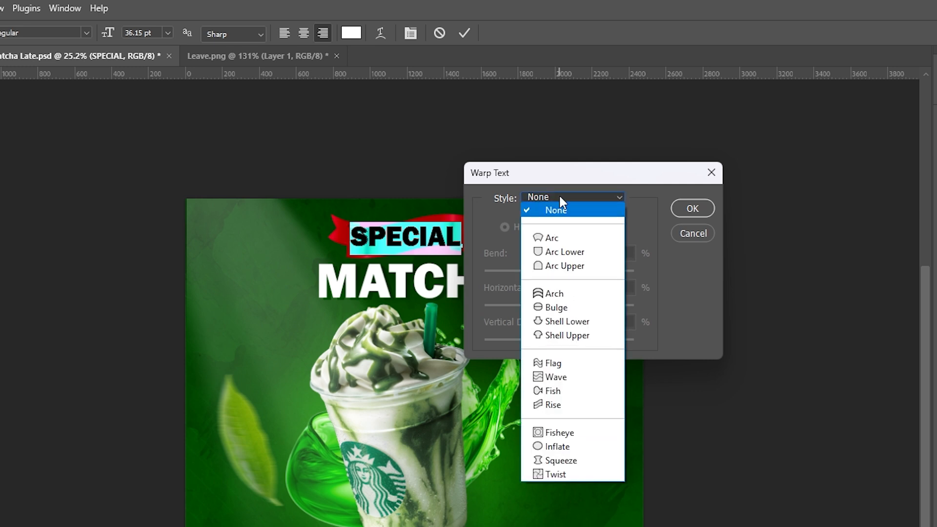
click(562, 378)
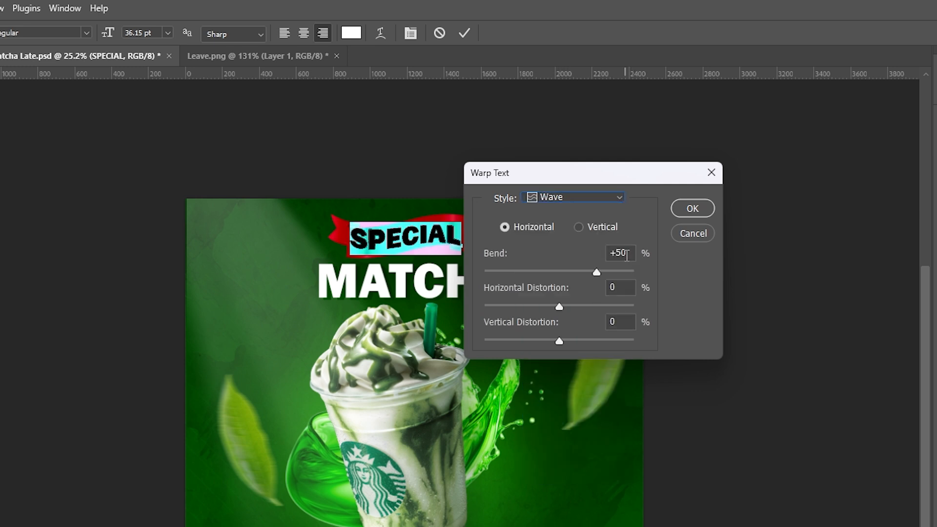
click(630, 253)
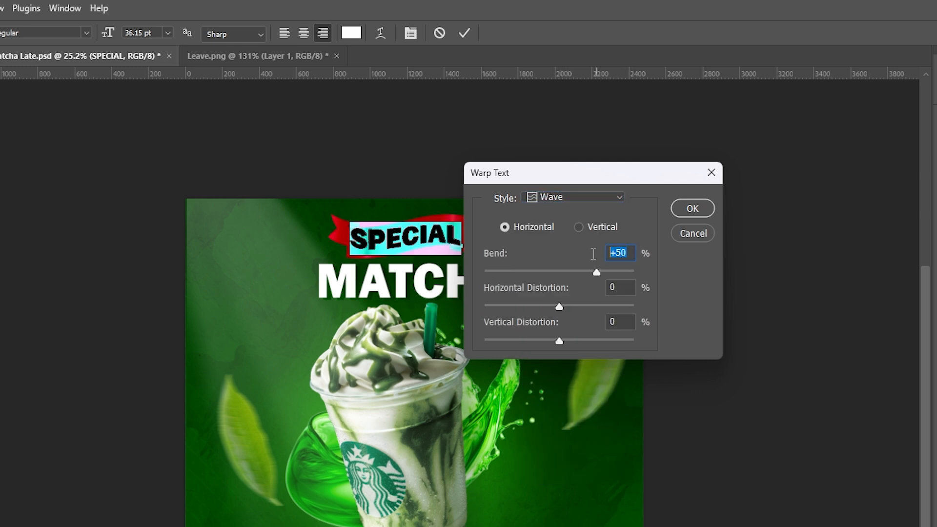
click(693, 209)
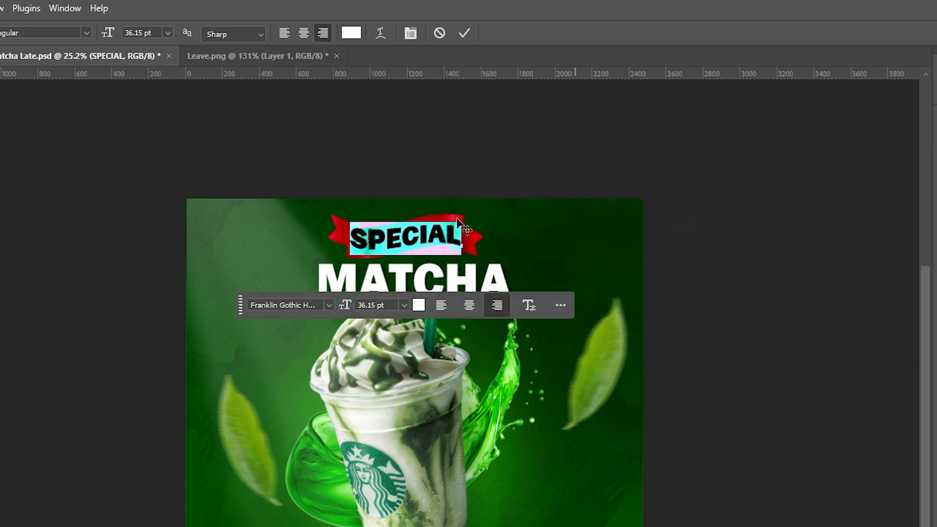
click(464, 33)
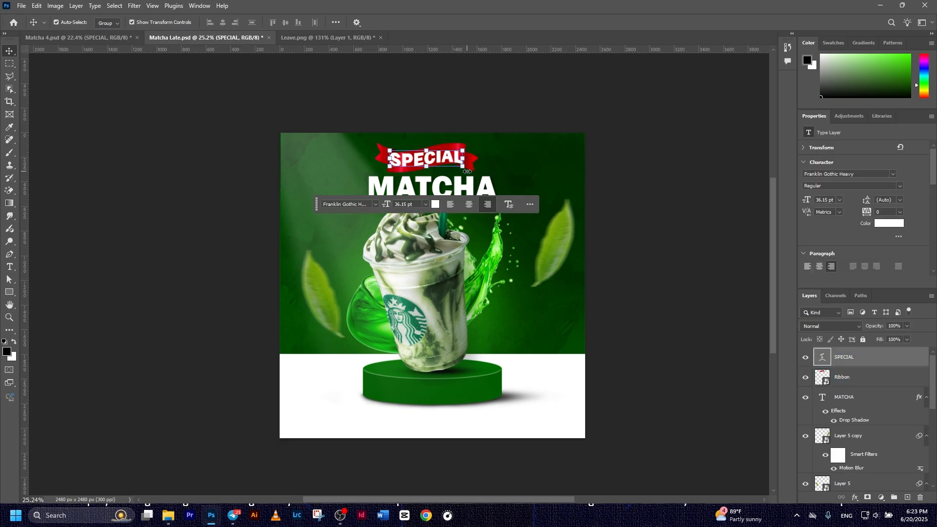
drag(472, 164, 473, 166)
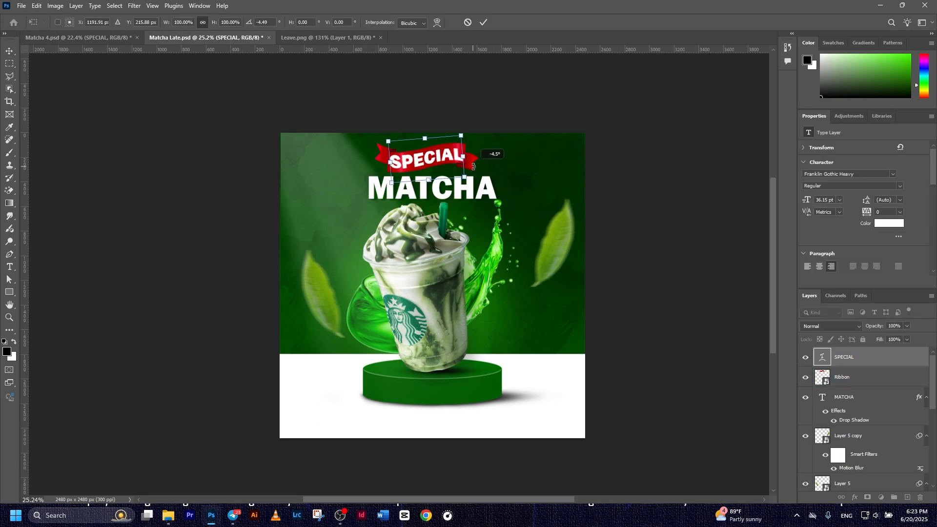
click(703, 311)
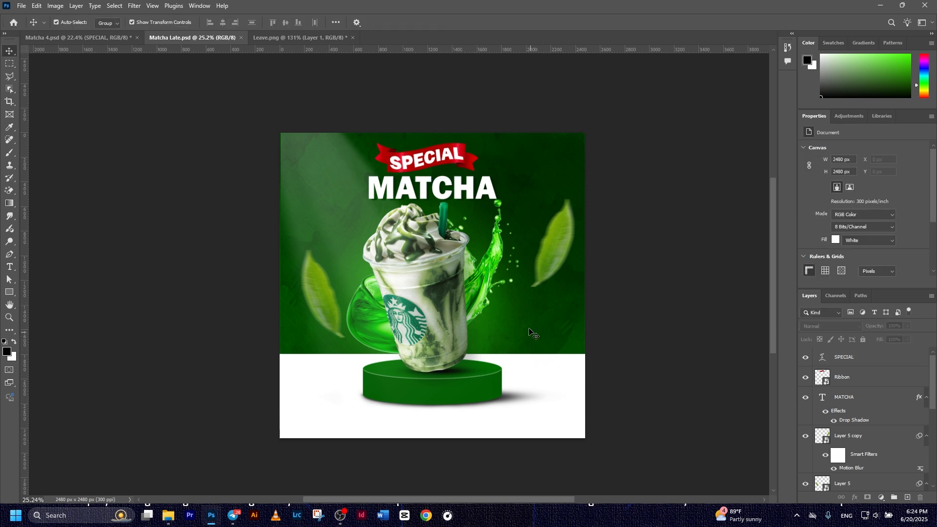
Embed Brush 2.png above the SPECIAL layer and place the circle right of the cup
click(859, 357)
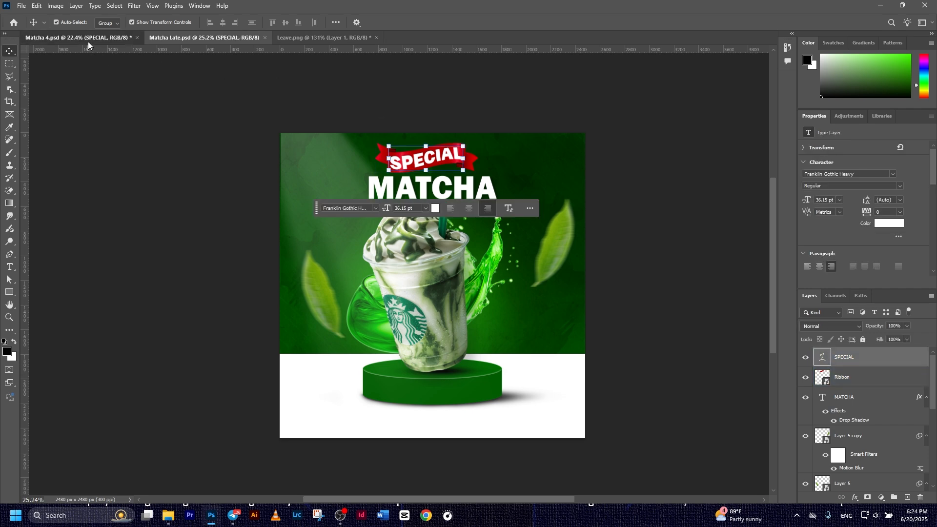
click(21, 6)
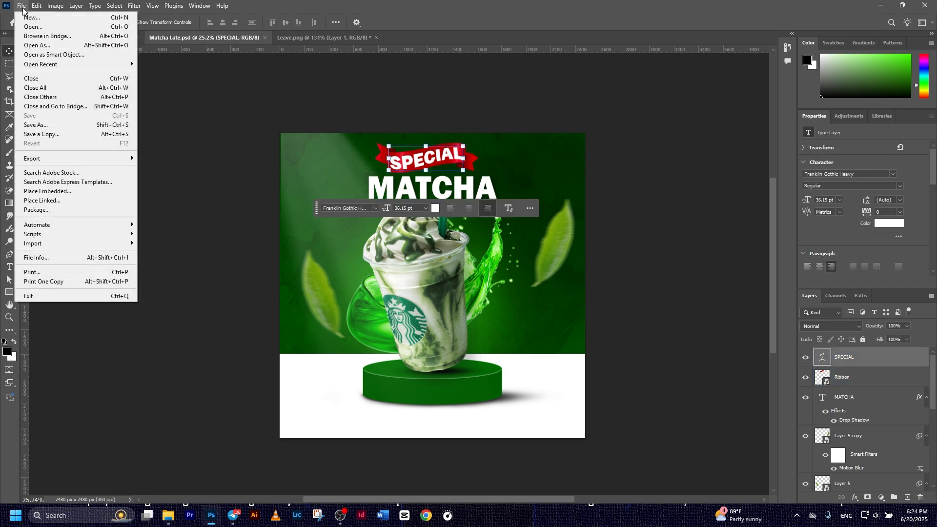
click(74, 197)
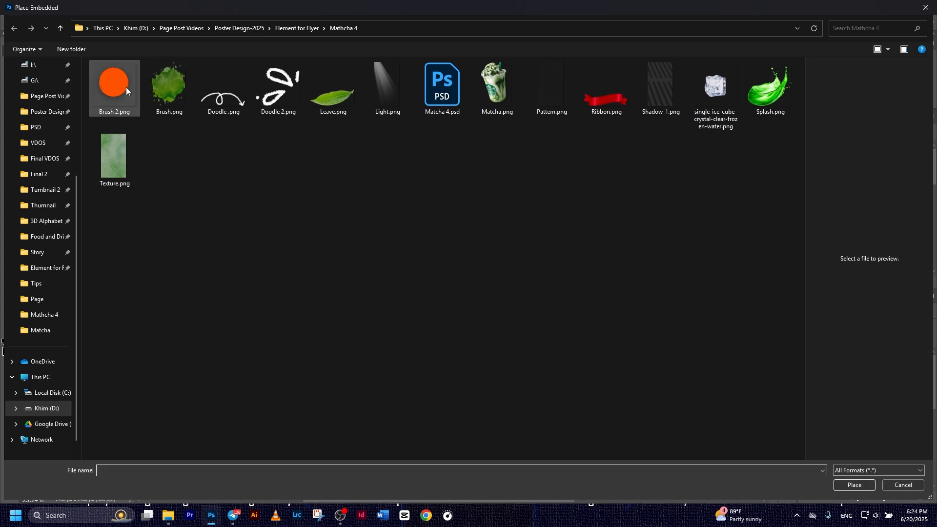
double_click(119, 88)
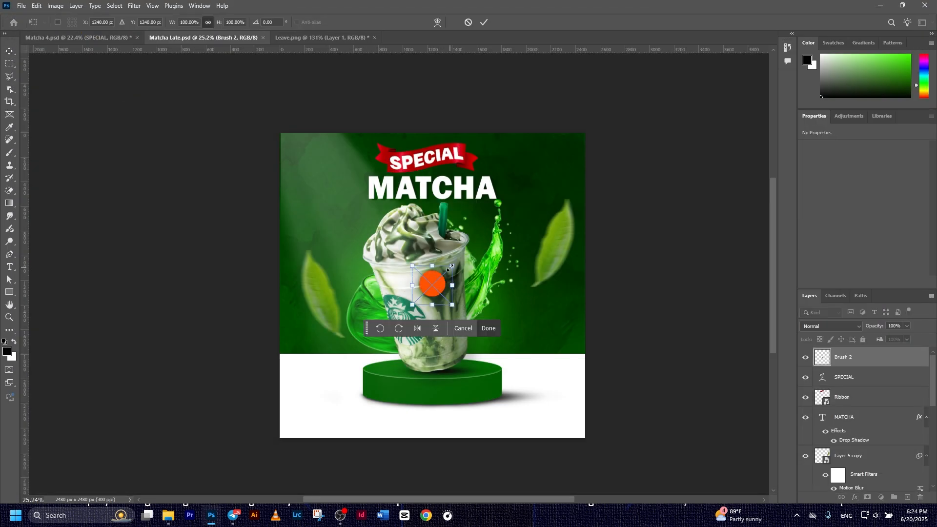
drag(459, 273, 534, 300)
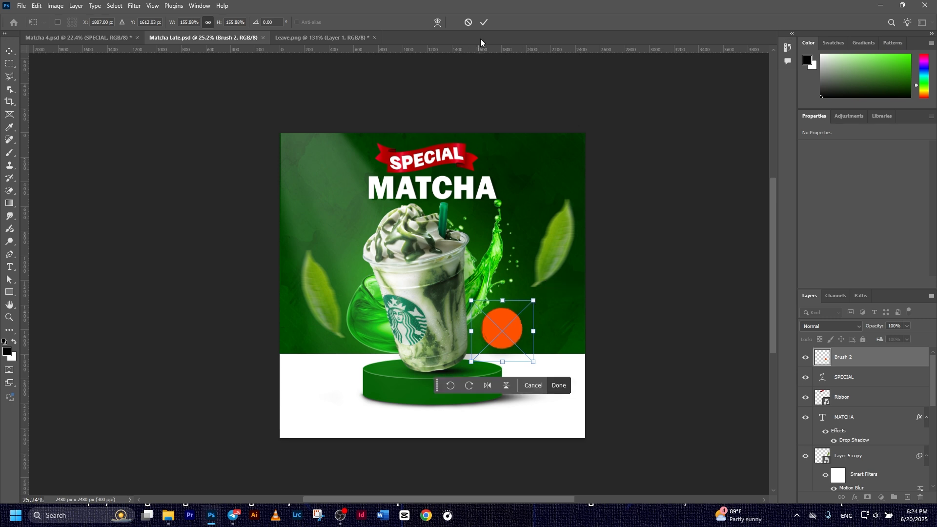
click(484, 22)
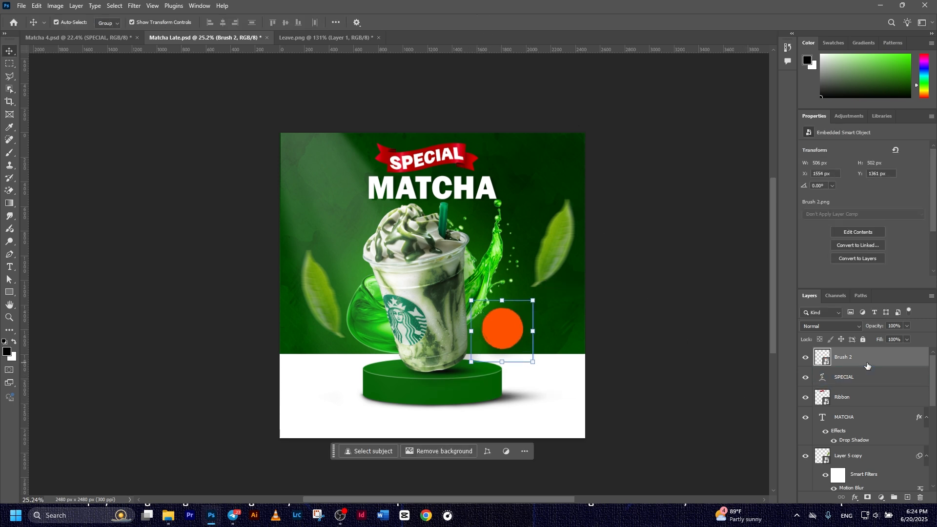
Turn the circle white with a Color Overlay layer style
click(855, 497)
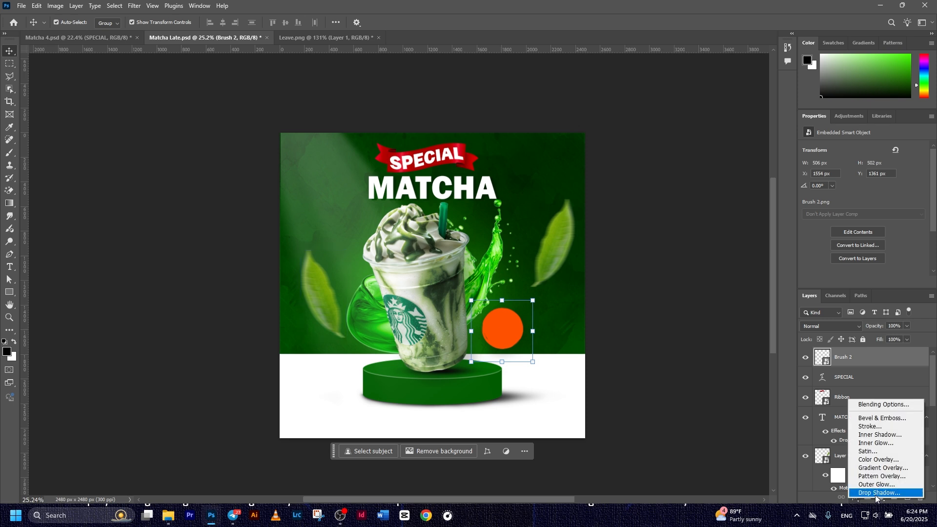
click(863, 405)
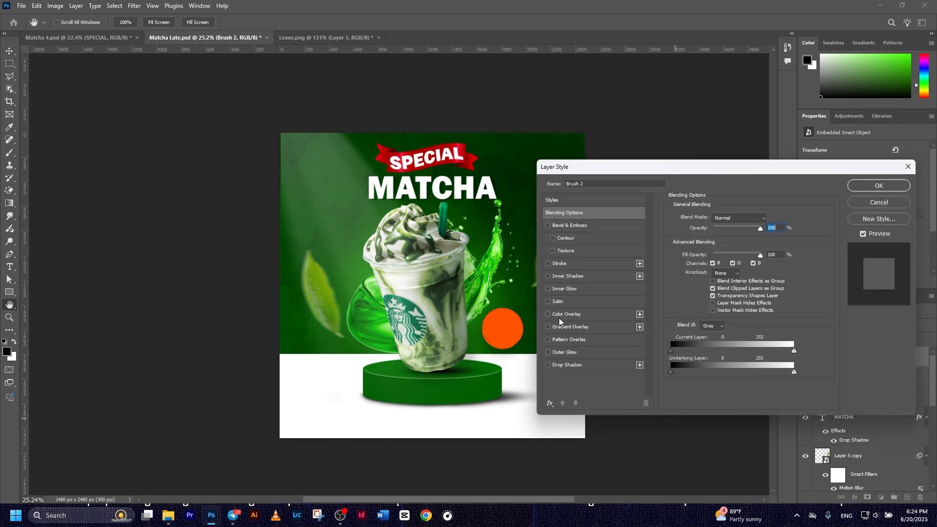
click(563, 315)
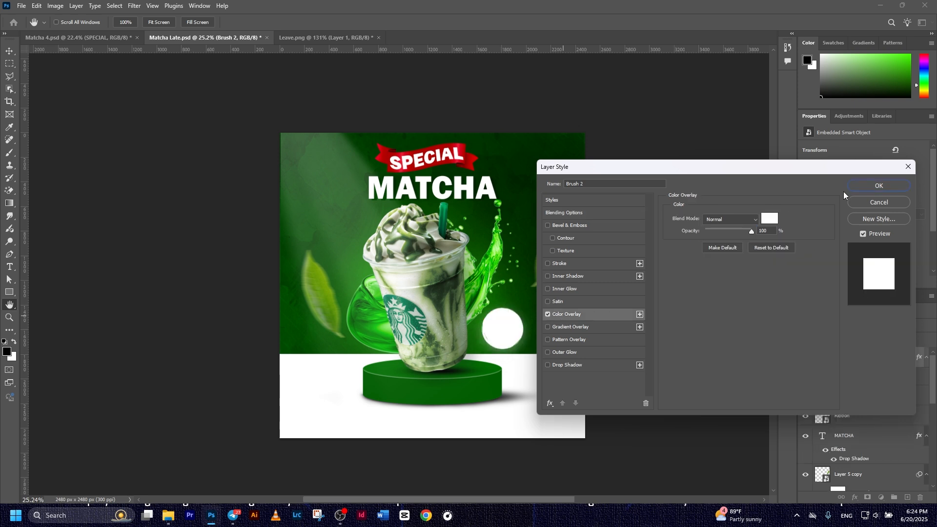
click(865, 187)
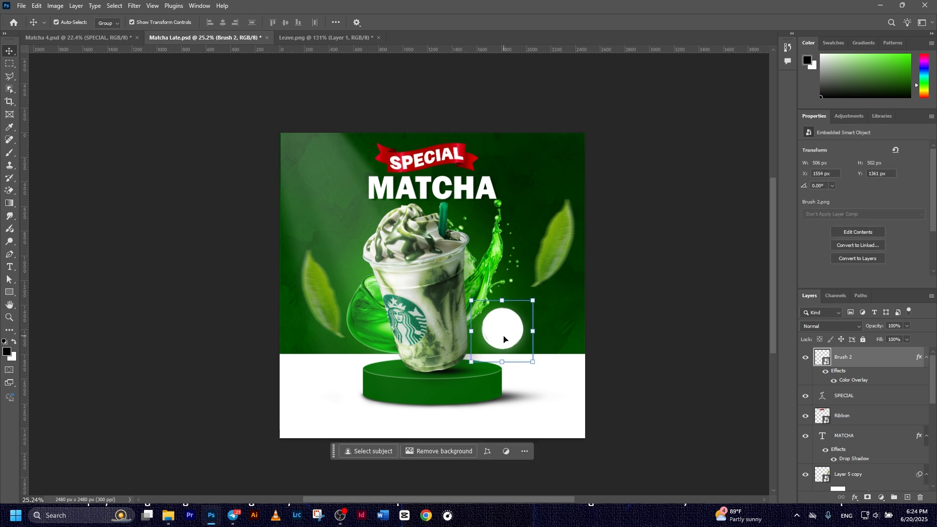
key(t)
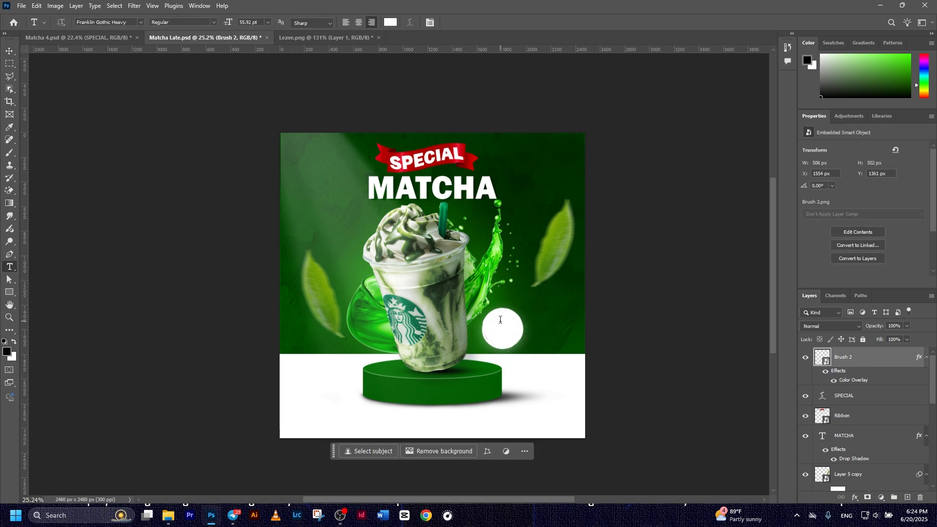
Add the text 'Only' on the circle, colored with the podium's dark green
click(501, 319)
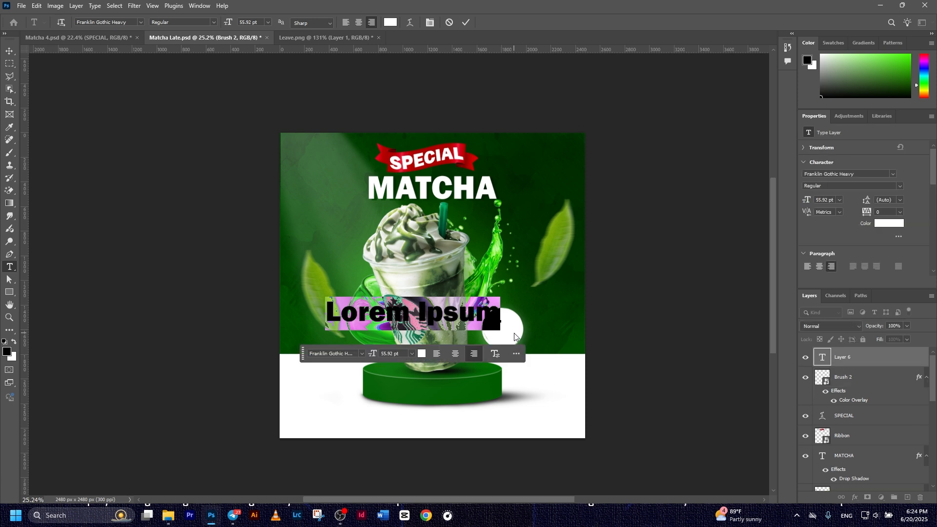
text(Only)
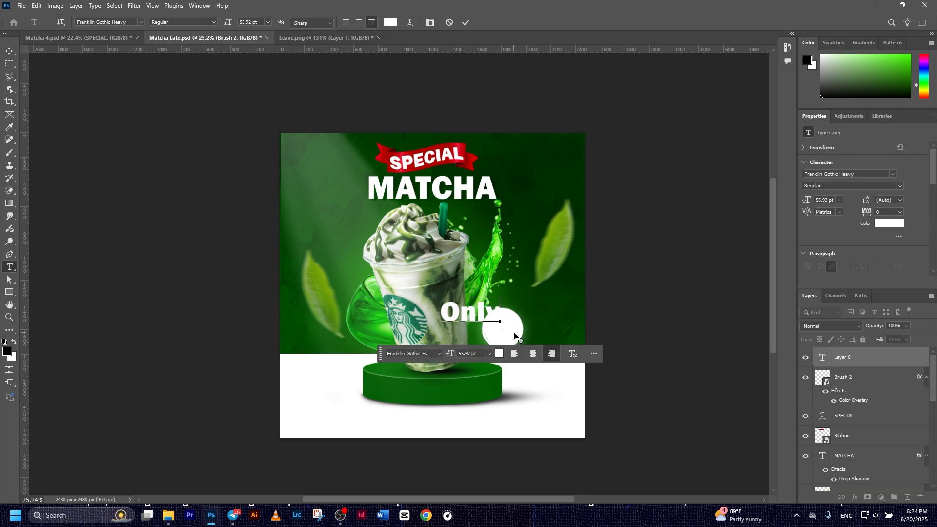
click(465, 22)
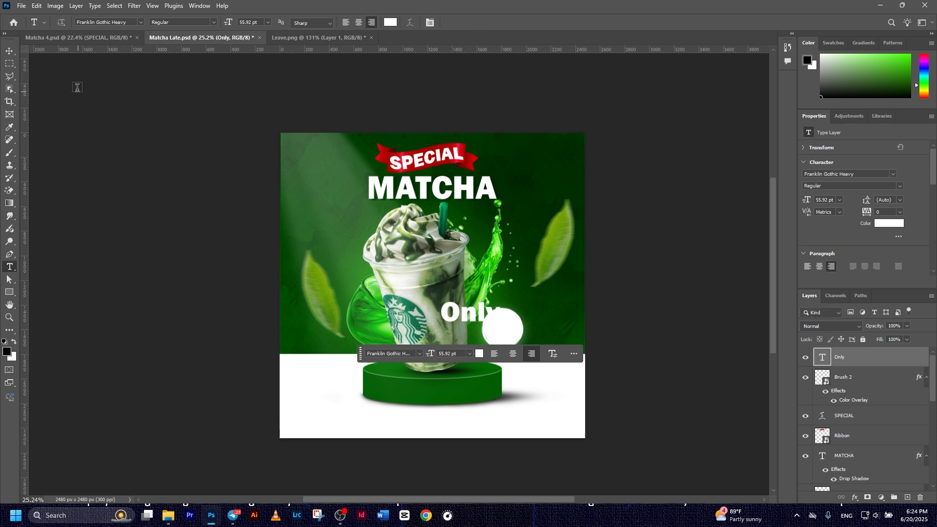
key(i)
click(480, 353)
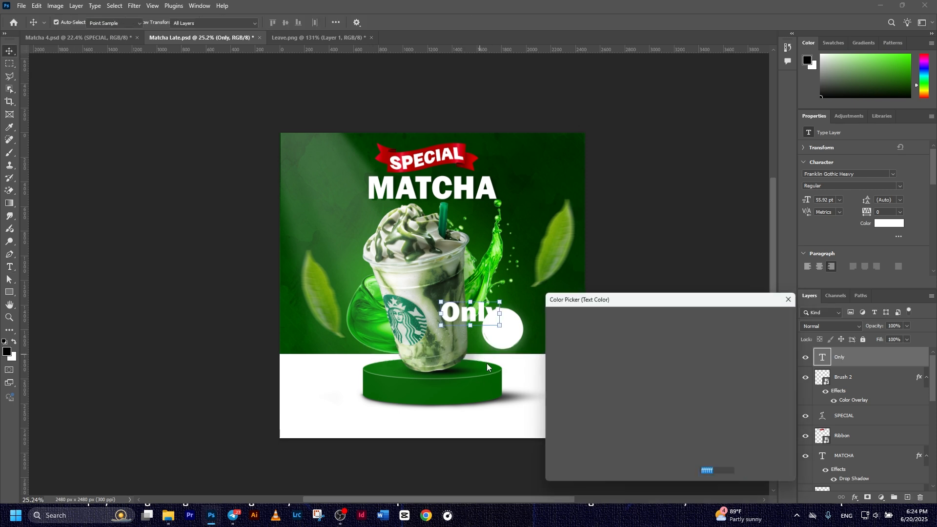
click(486, 381)
click(780, 316)
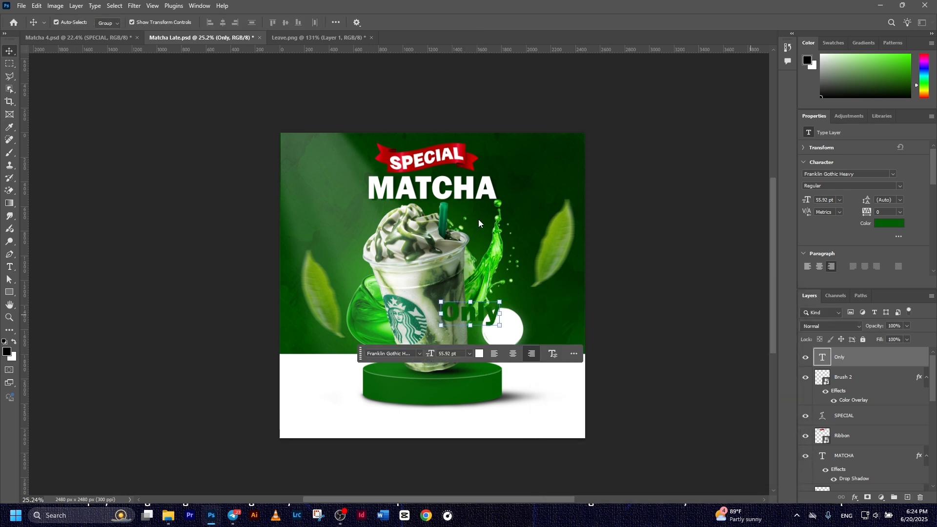
Set 'Only' in Birthstone and move it inside the white circle
click(892, 175)
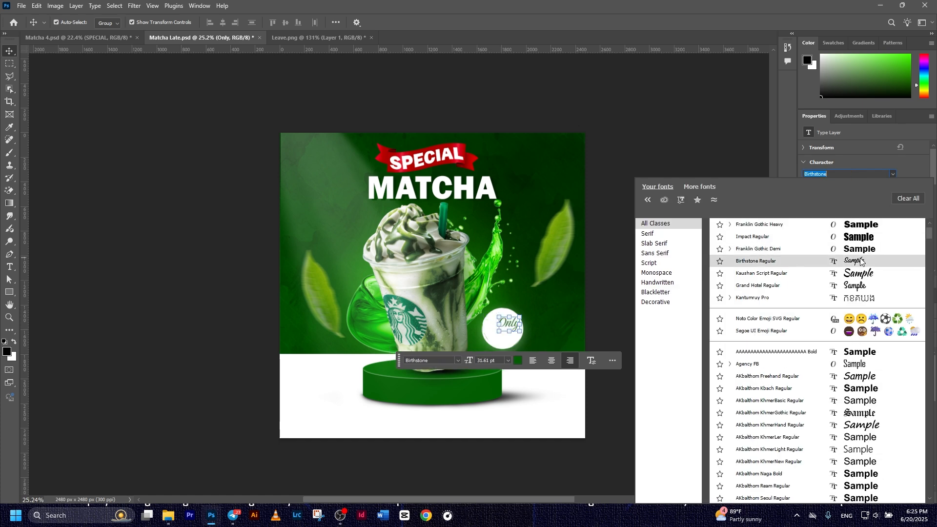
click(861, 261)
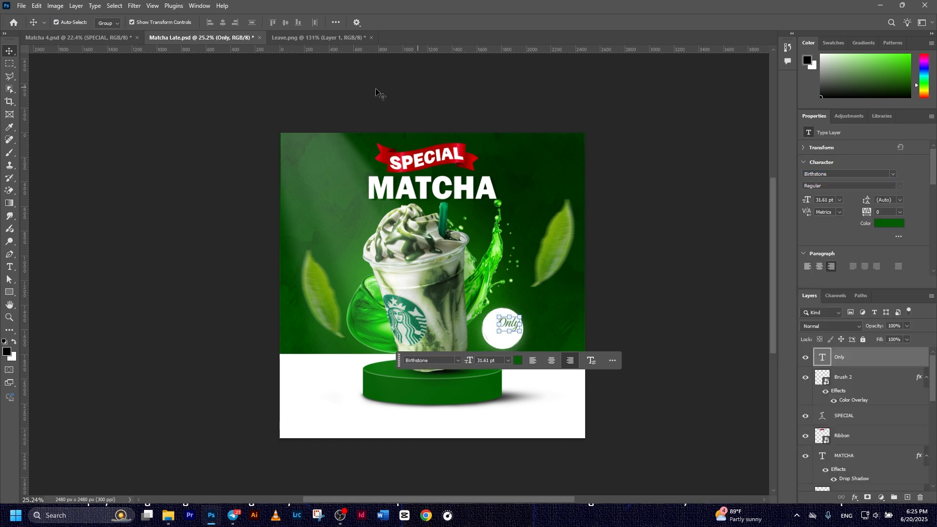
click(640, 383)
drag(512, 328, 504, 324)
click(659, 314)
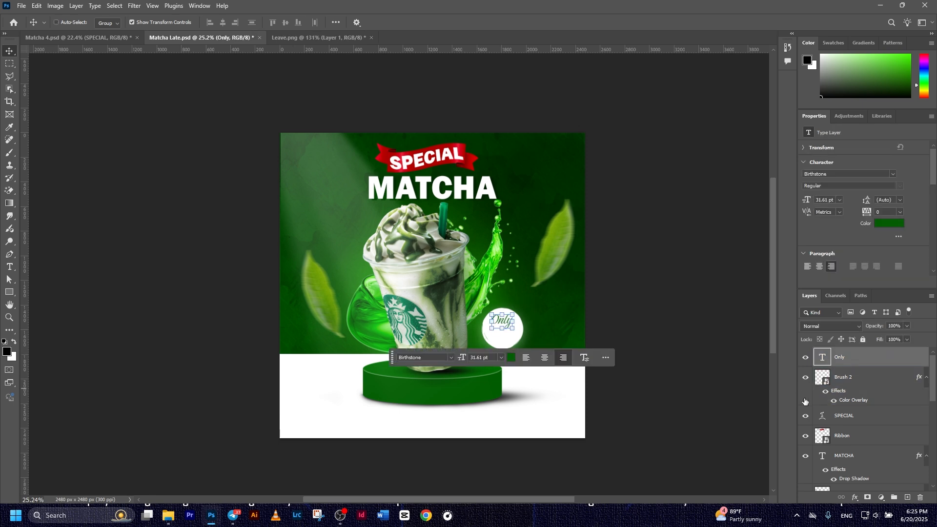
Duplicate 'Only', shift the copy lower in the badge and retype it as '$5'
key(ctrl+j)
click(844, 379)
key(ctrl+t)
drag(505, 326, 504, 340)
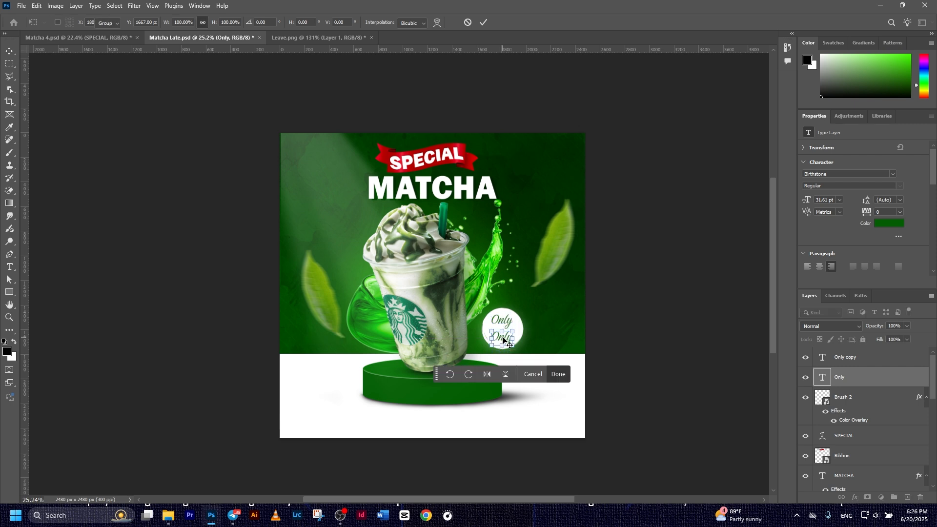
key(Return)
double_click(503, 337)
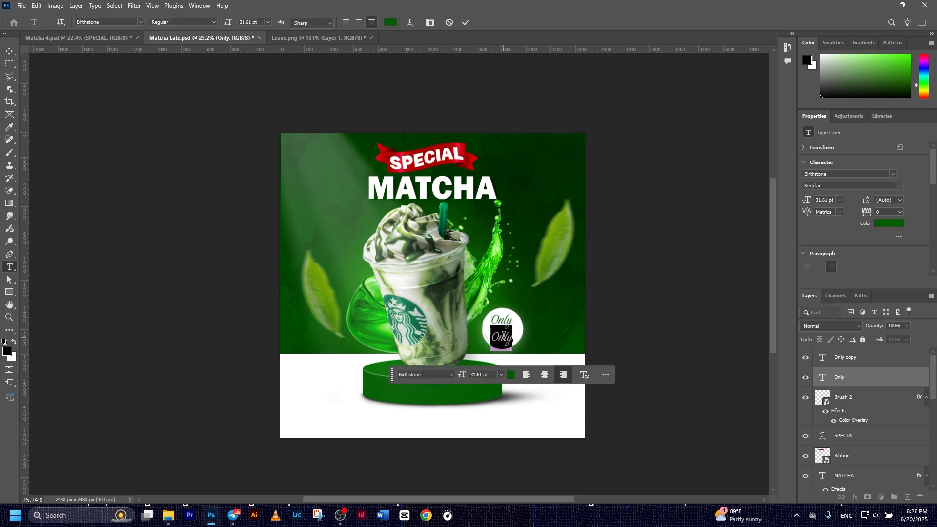
text(S)
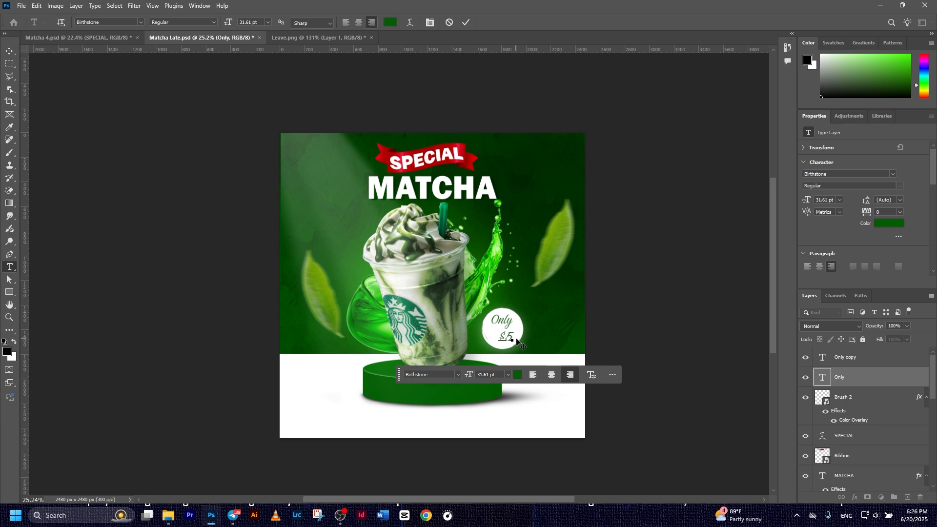
click(465, 23)
key(v)
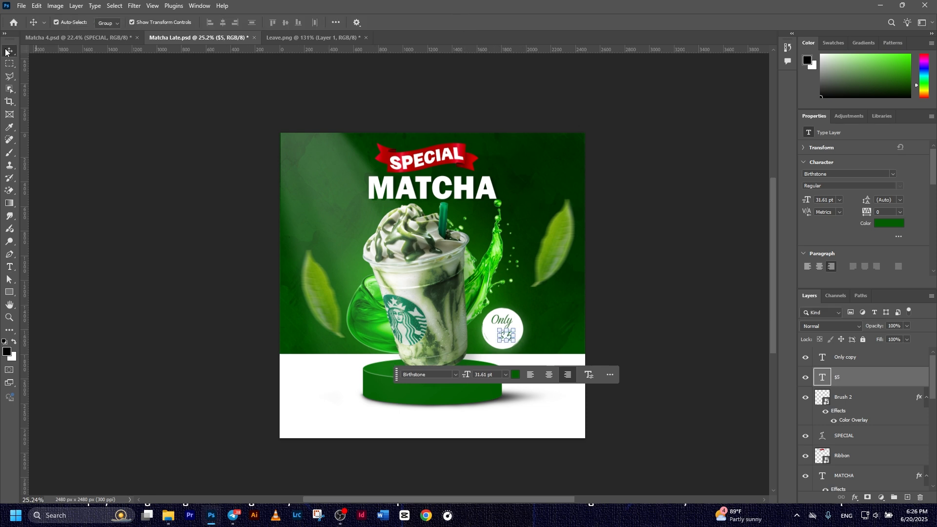
Set the '$5' text in the AKbalthom Kbach font
click(892, 174)
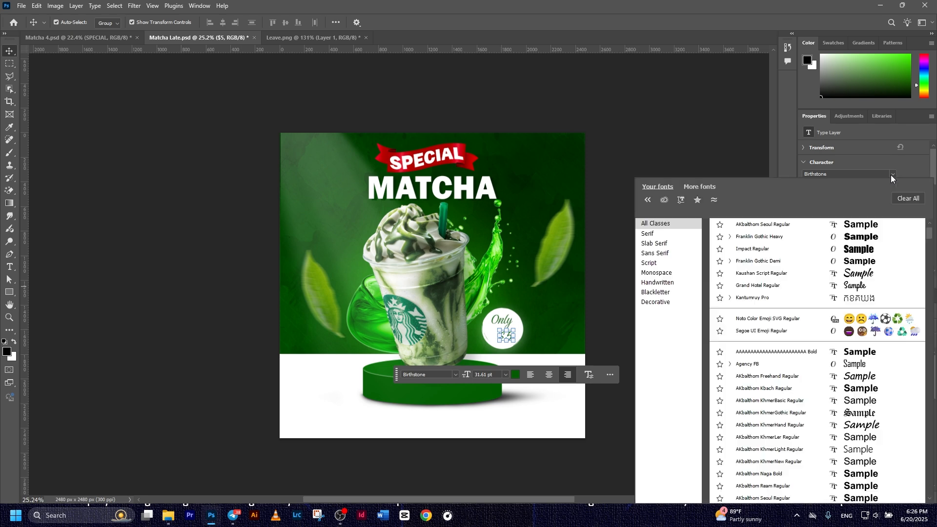
click(856, 240)
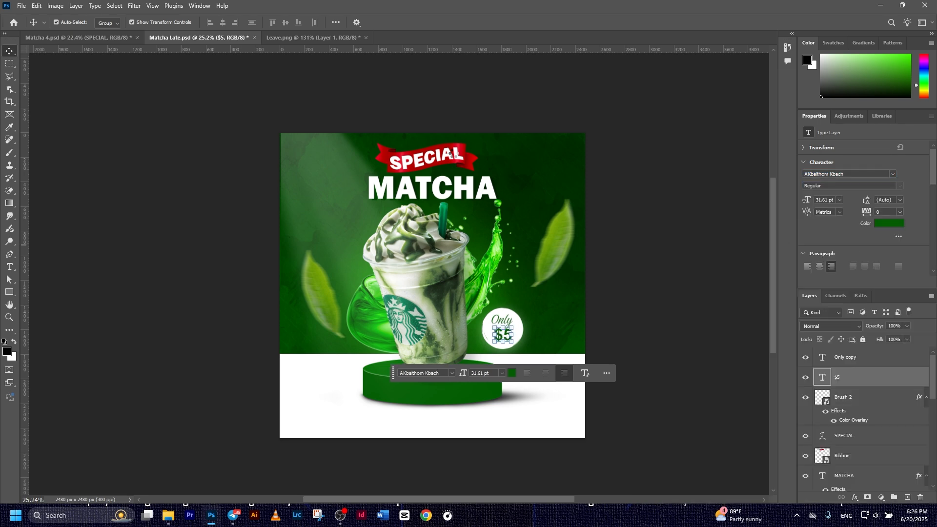
click(112, 124)
scroll(536, 370, up, 1)
scroll(535, 367, up, 5)
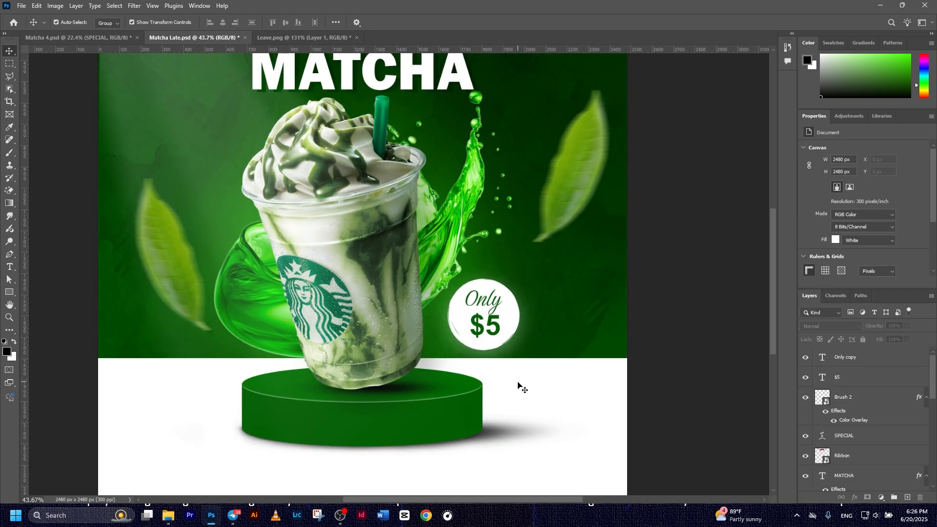
scroll(502, 234, up, 1)
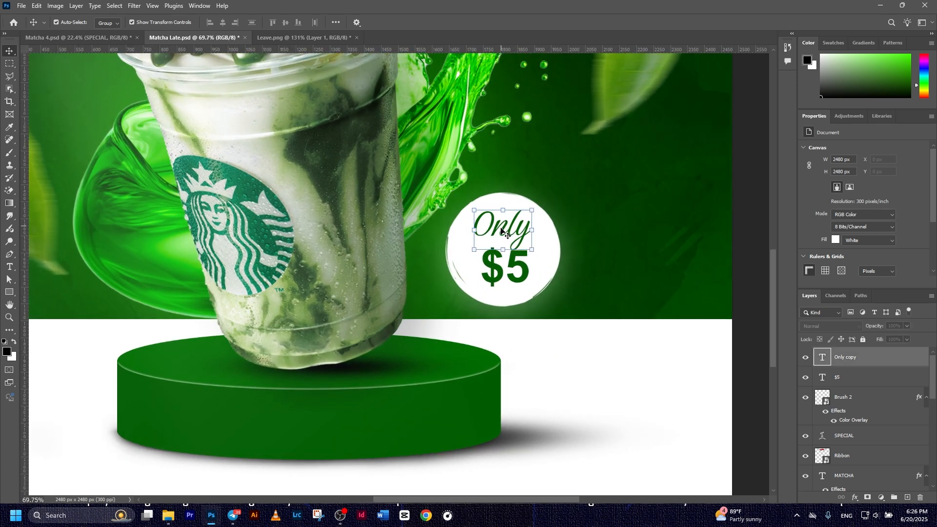
Nudge 'Only' slightly up and enlarge '$5' to fill the badge
click(504, 237)
key(ctrl+t)
mouse_move(505, 240)
mouse_down()
mouse_move(504, 249)
mouse_move(505, 238)
mouse_up()
click(483, 21)
ctrl+click(517, 264)
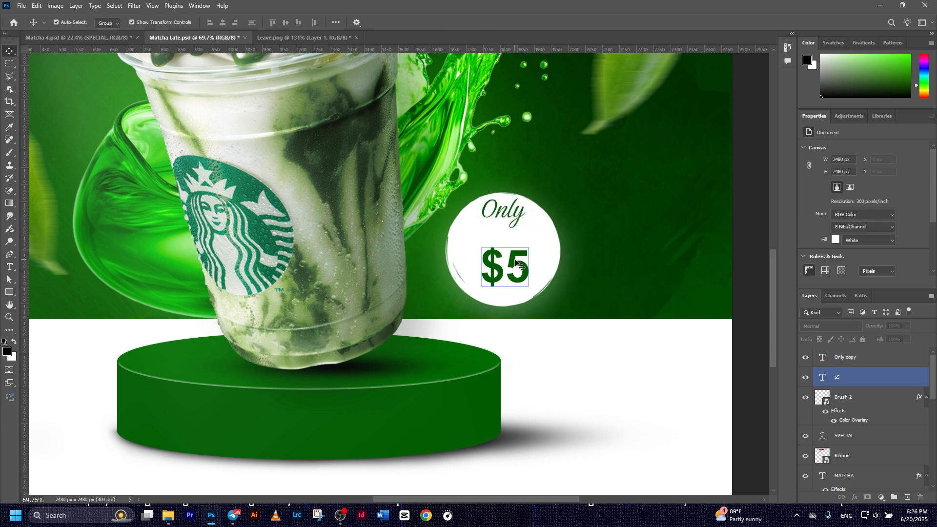
key(ctrl+t)
drag(530, 244, 560, 230)
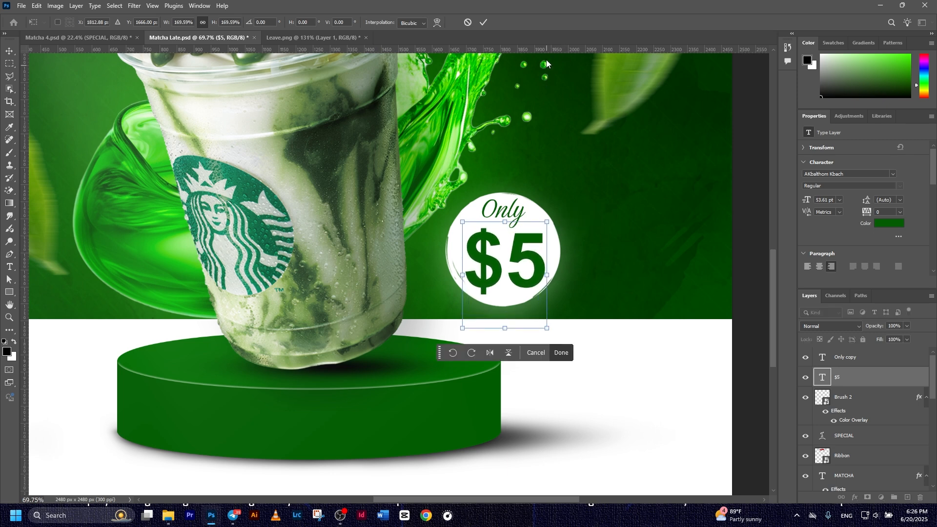
click(487, 22)
click(605, 247)
Save the poster with Ctrl+S
scroll(604, 248, down, 5)
drag(583, 321, 584, 321)
key(ctrl+s)
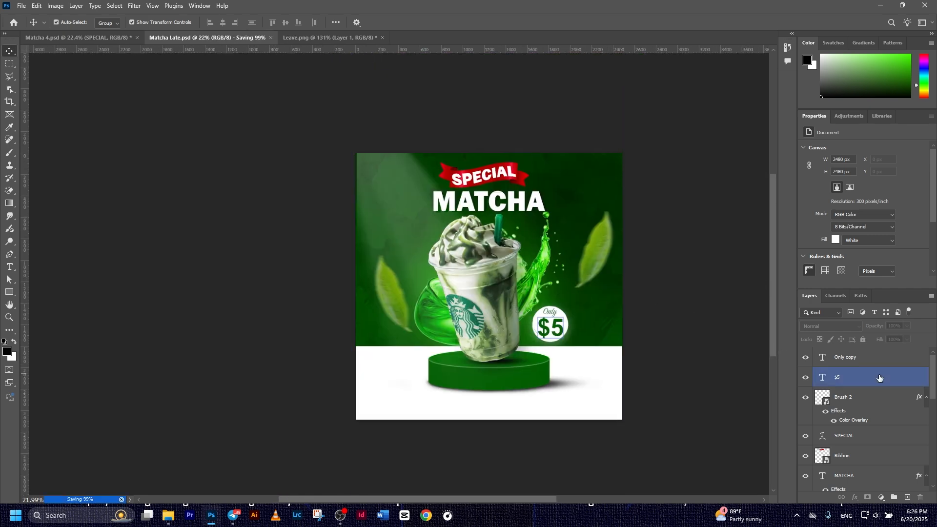
key(ctrl+plus)
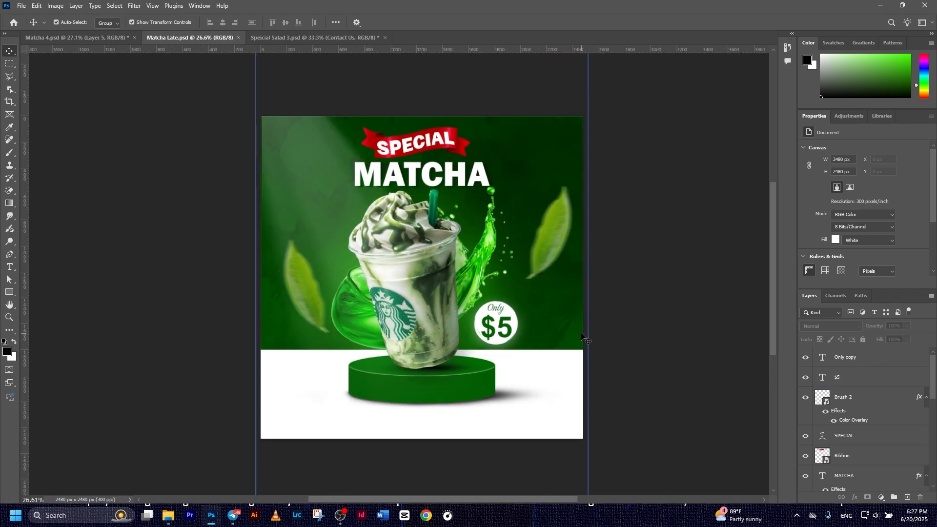
click(573, 361)
click(654, 308)
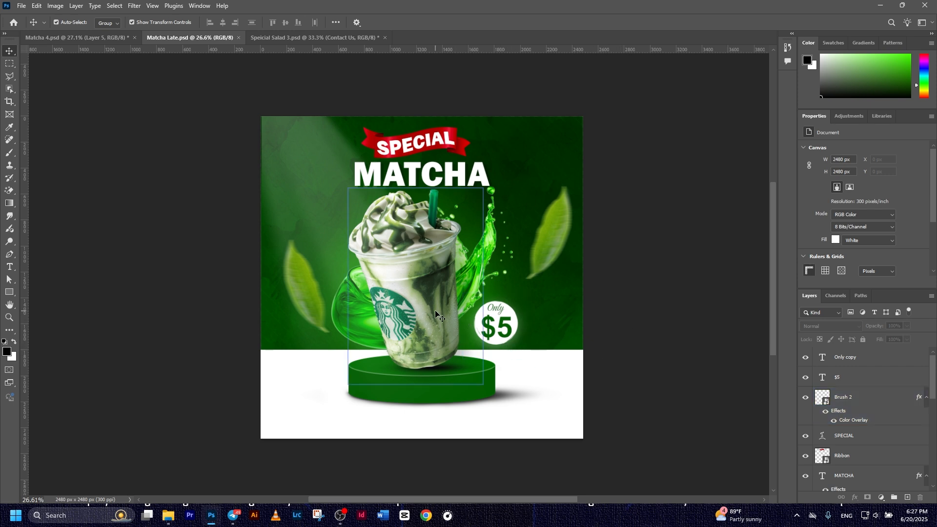
click(503, 309)
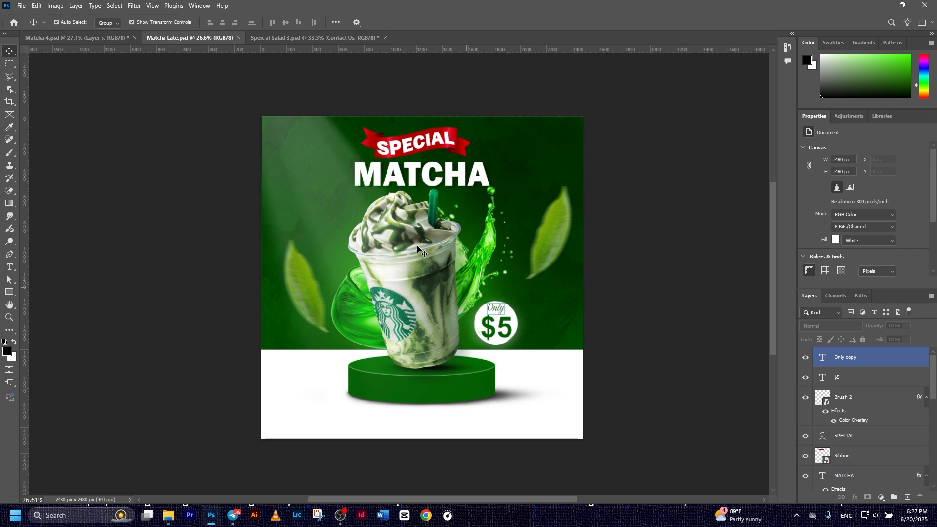
Embed Doodle.png, enlarge it and place the curved arrow between cup and badge
click(22, 6)
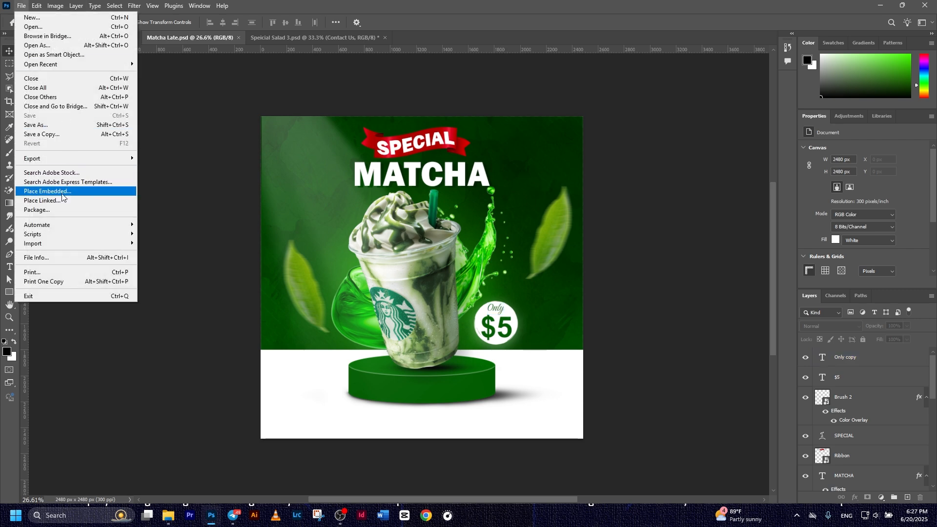
click(62, 196)
double_click(225, 88)
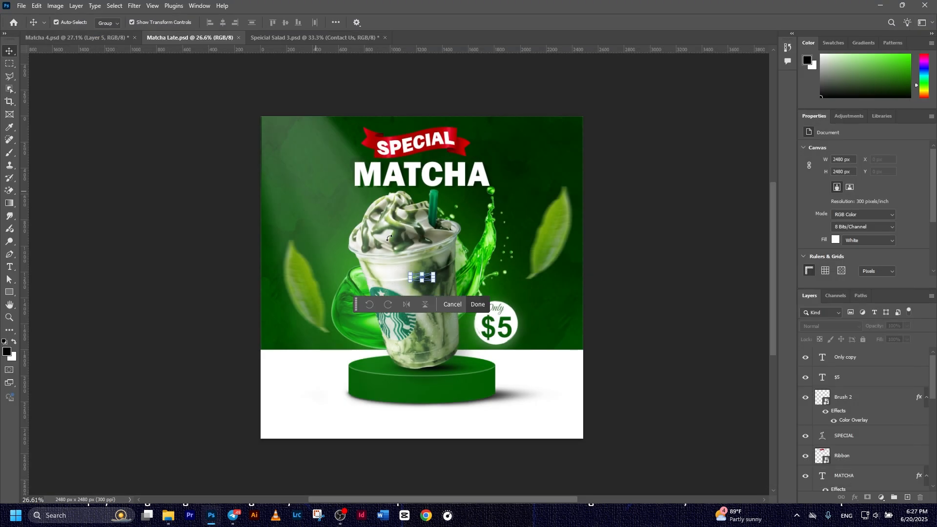
drag(434, 273, 476, 248)
drag(483, 255, 494, 289)
click(484, 22)
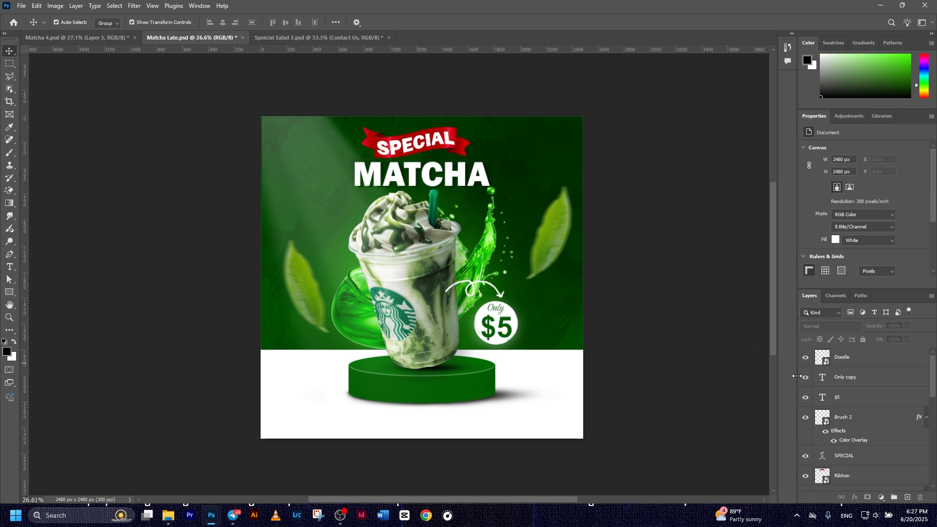
click(880, 354)
click(291, 425)
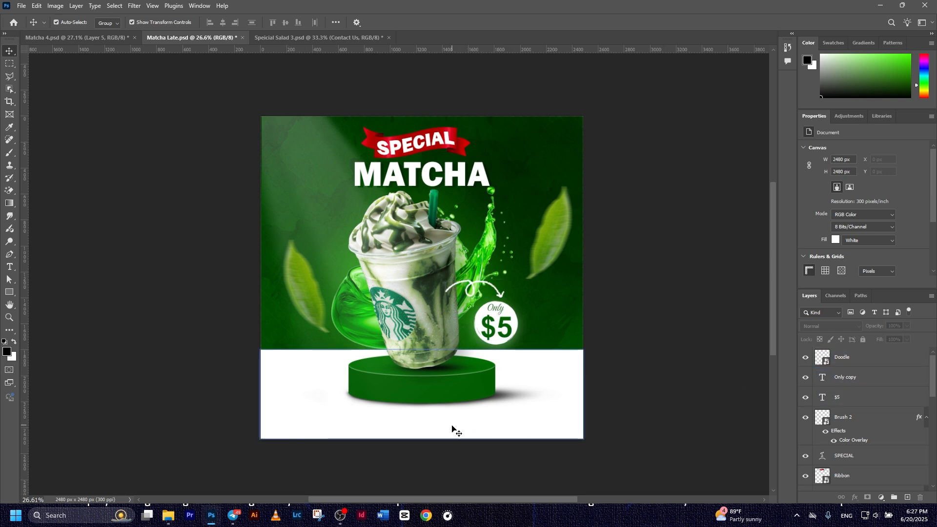
click(286, 216)
key(alt+period)
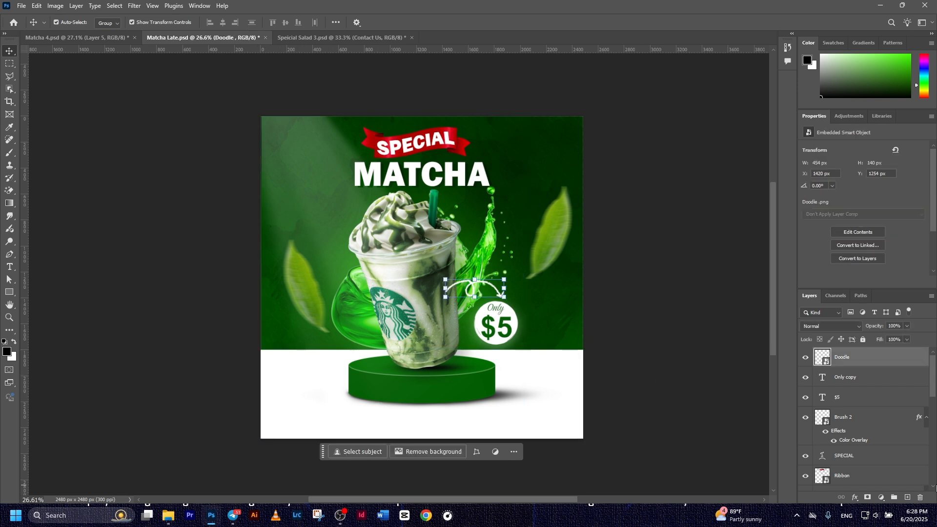
Draw a green rectangle bar across the bottom left of the poster
drag(13, 295, 53, 295)
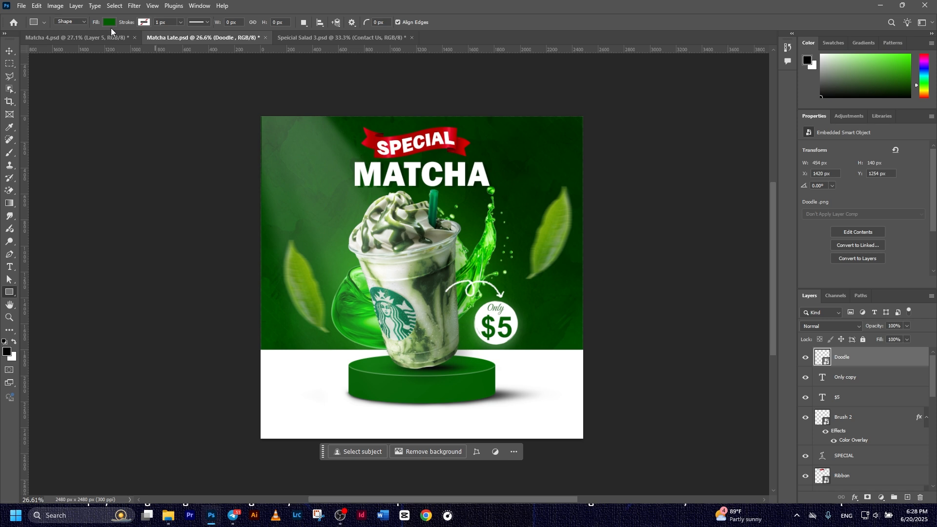
click(108, 22)
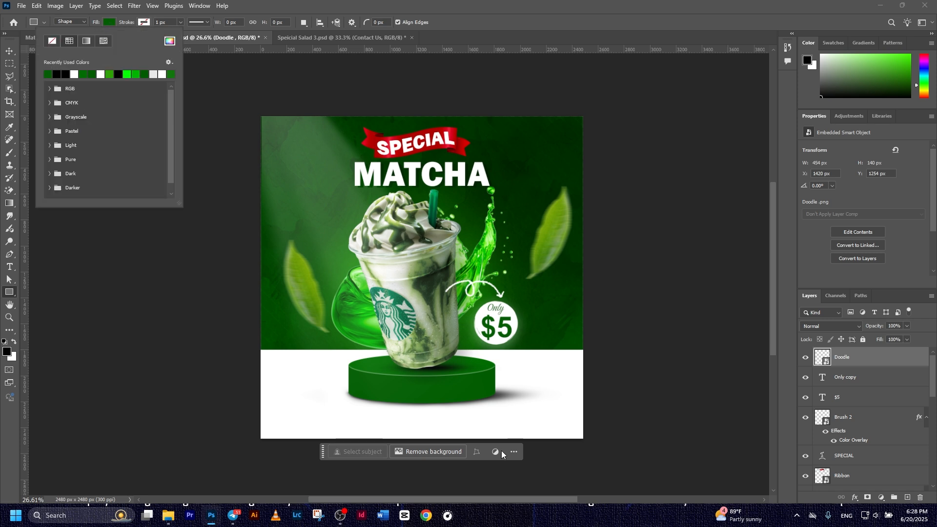
key(Escape)
drag(292, 405, 448, 424)
click(11, 51)
click(136, 227)
drag(439, 429, 405, 427)
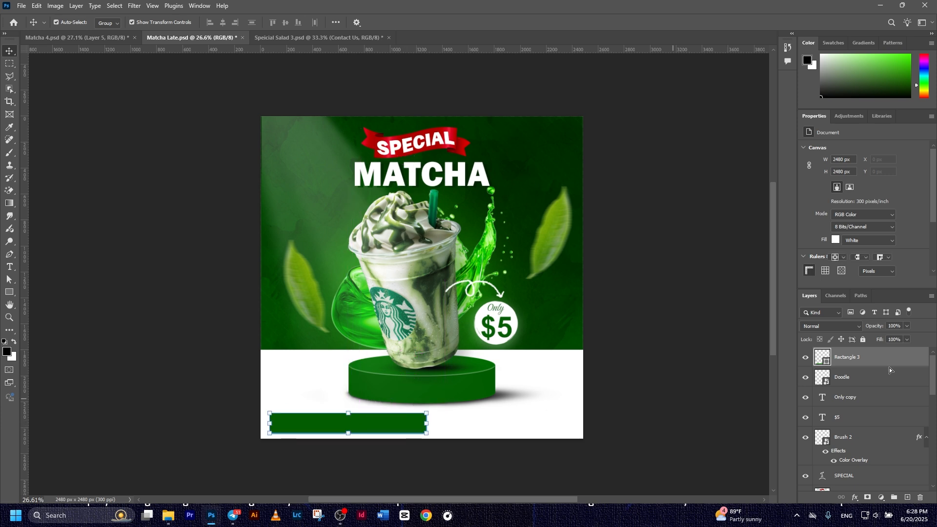
Duplicate the bar and shrink the copy to about half its width
key(ctrl+j)
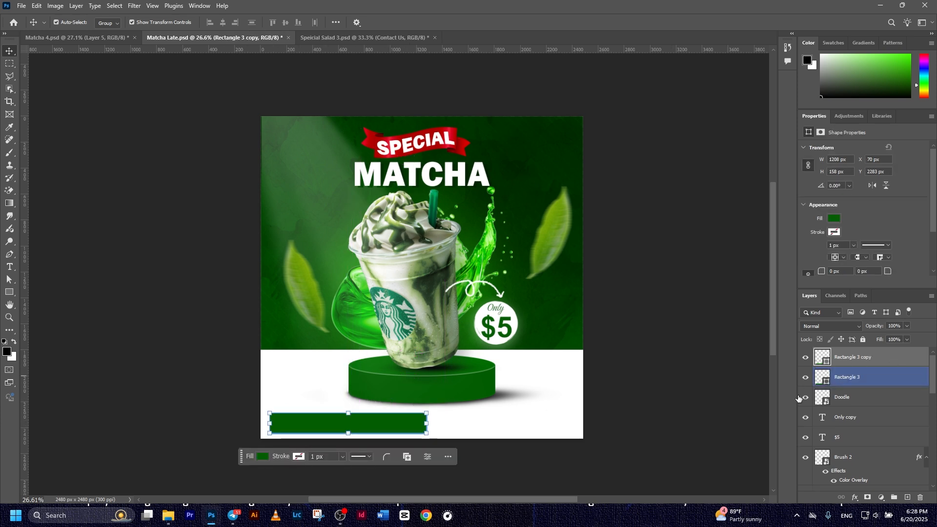
drag(430, 428, 341, 423)
click(481, 23)
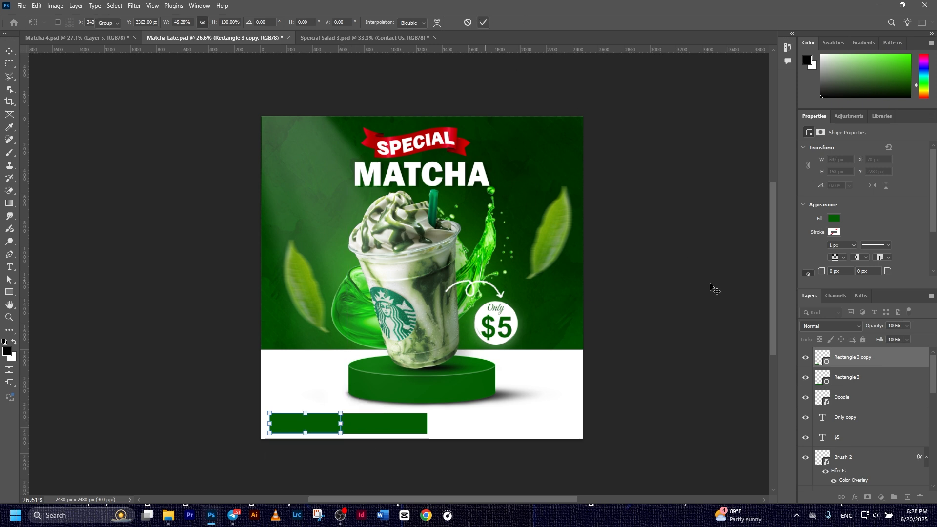
click(405, 427)
Change the original bar's fill to light grey #ebebeb
double_click(822, 377)
key(Escape)
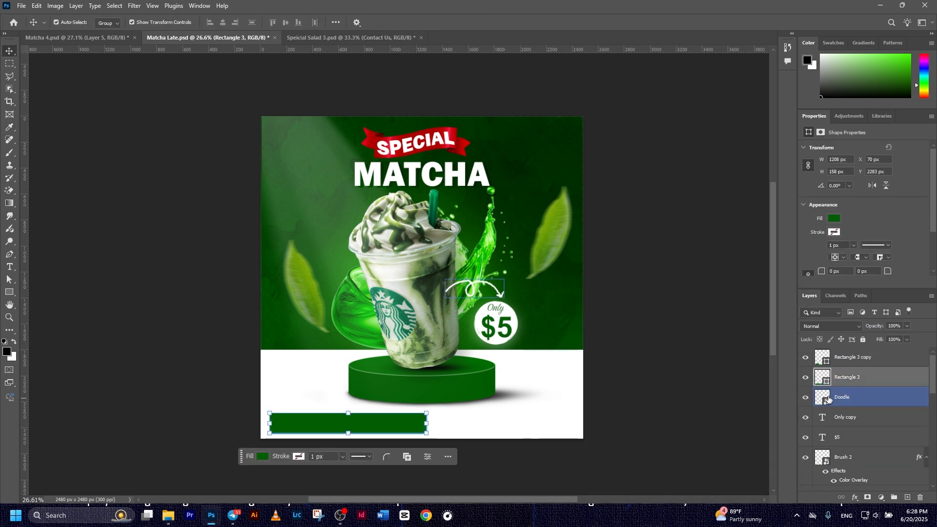
double_click(823, 377)
click(562, 342)
drag(562, 343, 522, 329)
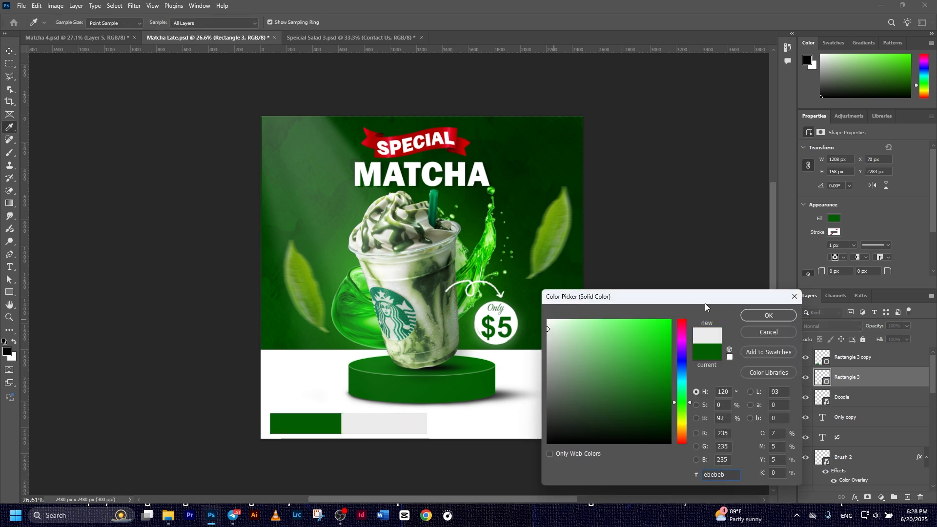
key(Return)
Widen the grey bar to the right behind the green box
drag(430, 428, 446, 428)
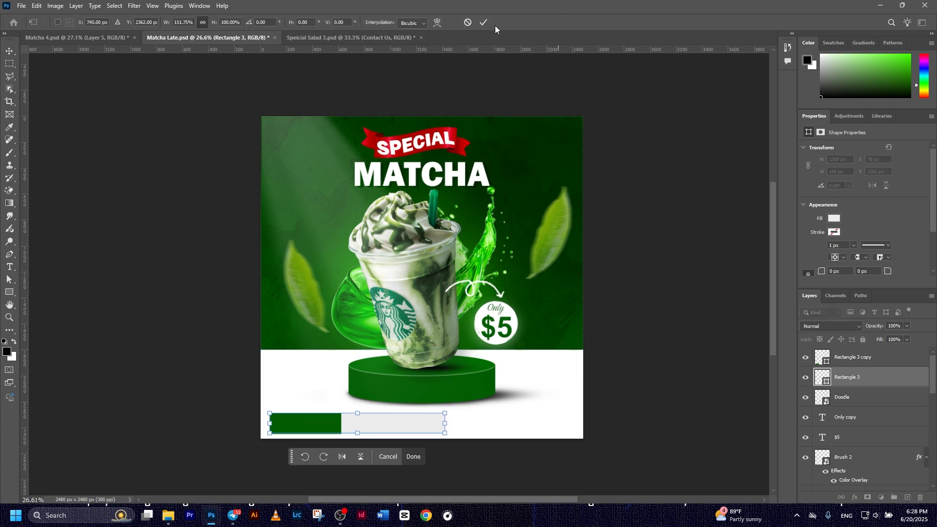
click(483, 23)
click(659, 378)
drag(493, 441, 537, 423)
click(347, 406)
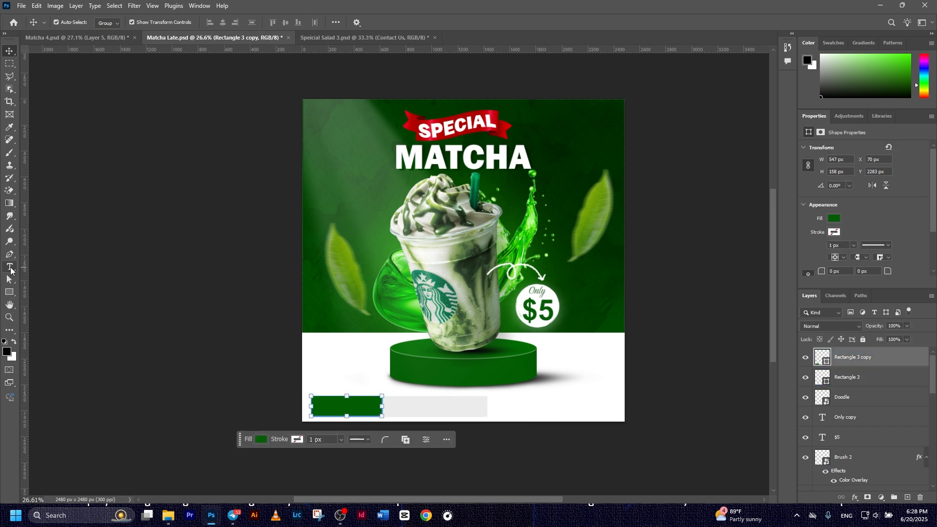
click(10, 268)
Add 'Contact Us' text and scale it onto the green box
click(333, 379)
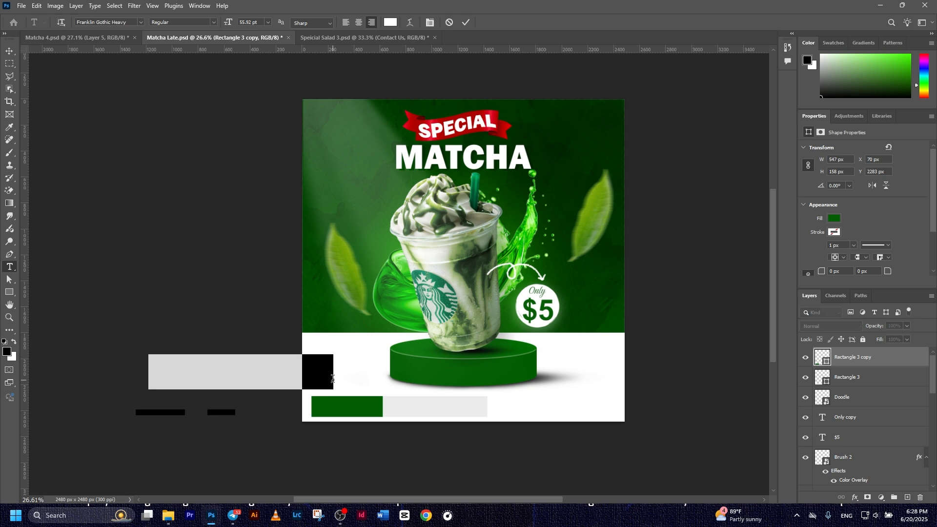
text(Contact Us)
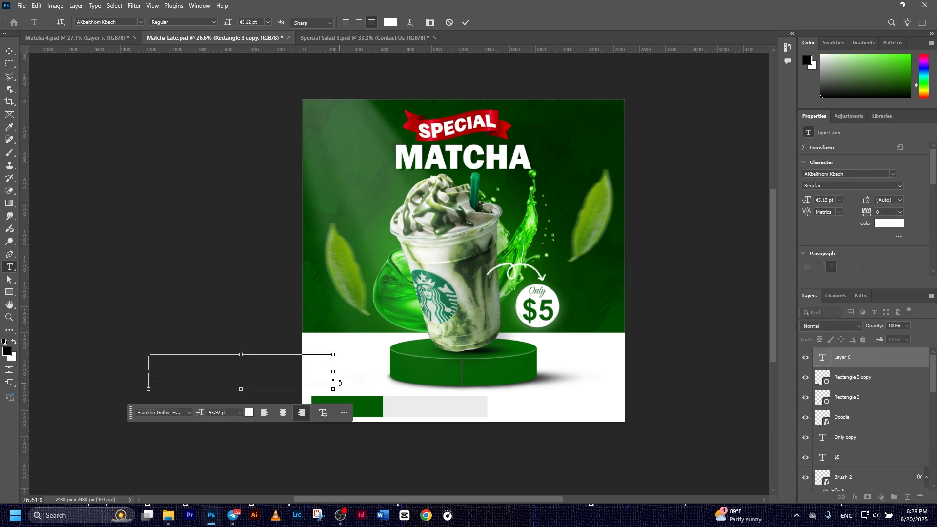
click(465, 25)
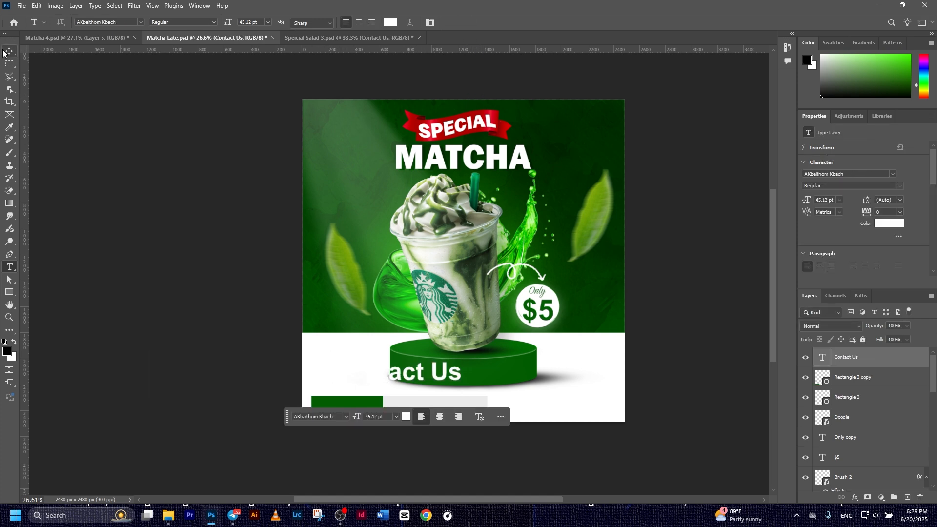
key(v)
drag(460, 362, 349, 405)
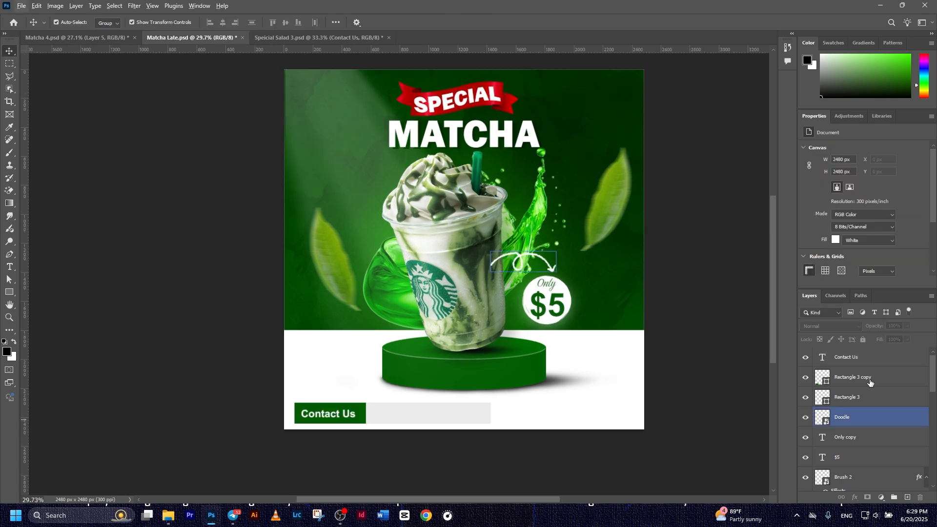
click(845, 364)
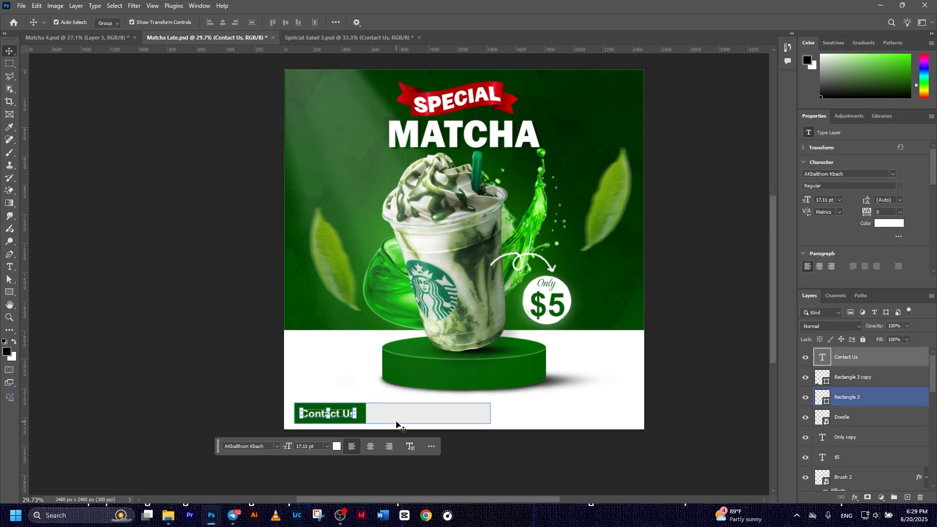
Duplicate the text into the grey strip and retype it as the phone number
key(ctrl)
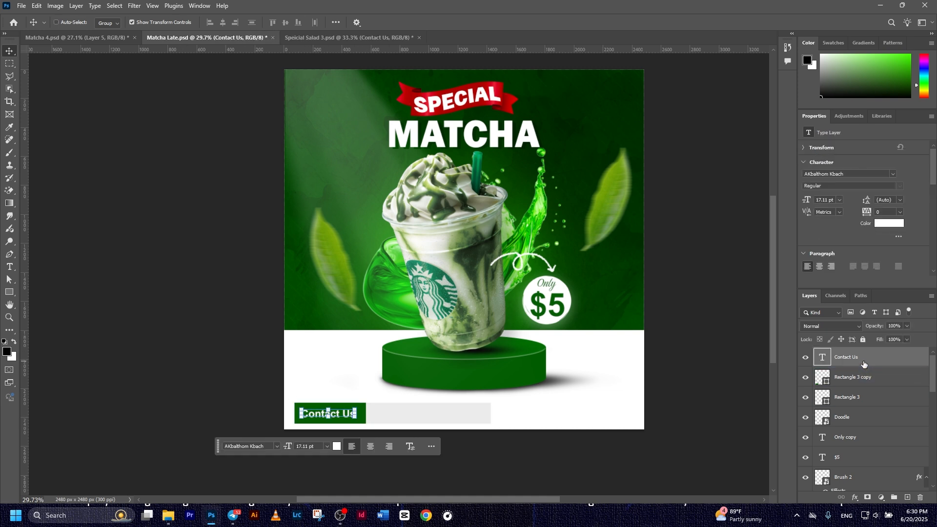
drag(334, 414, 426, 415)
double_click(424, 414)
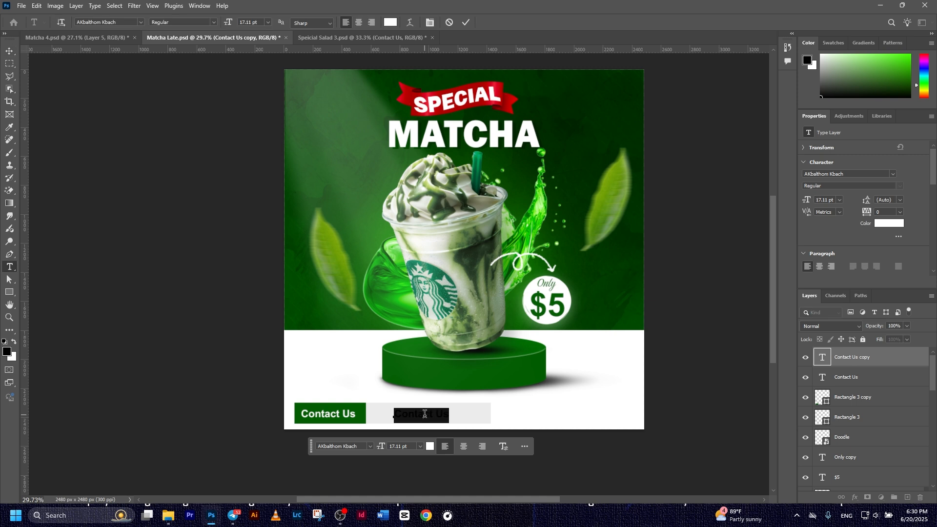
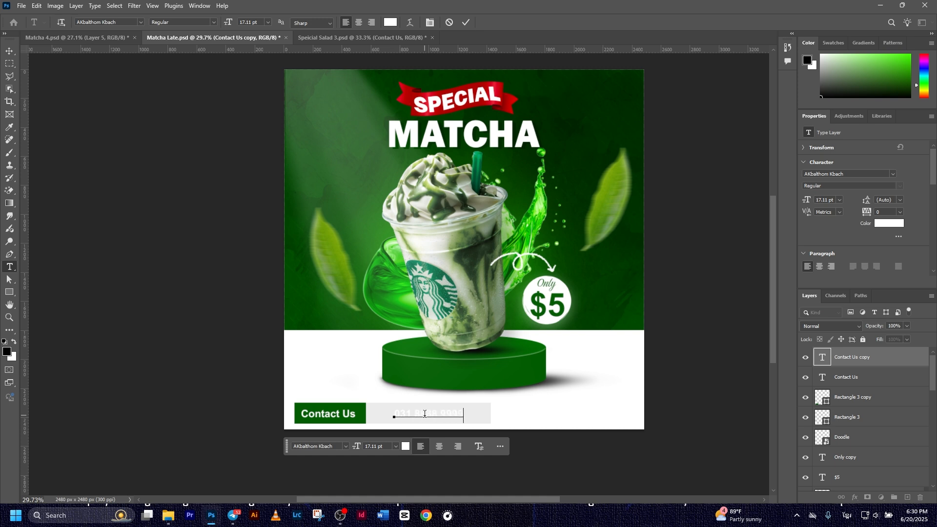
click(466, 23)
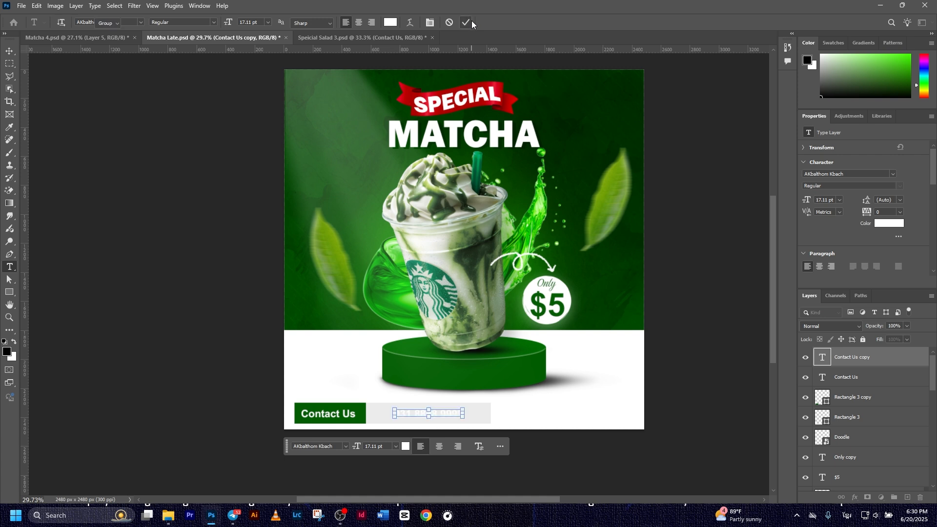
key(v)
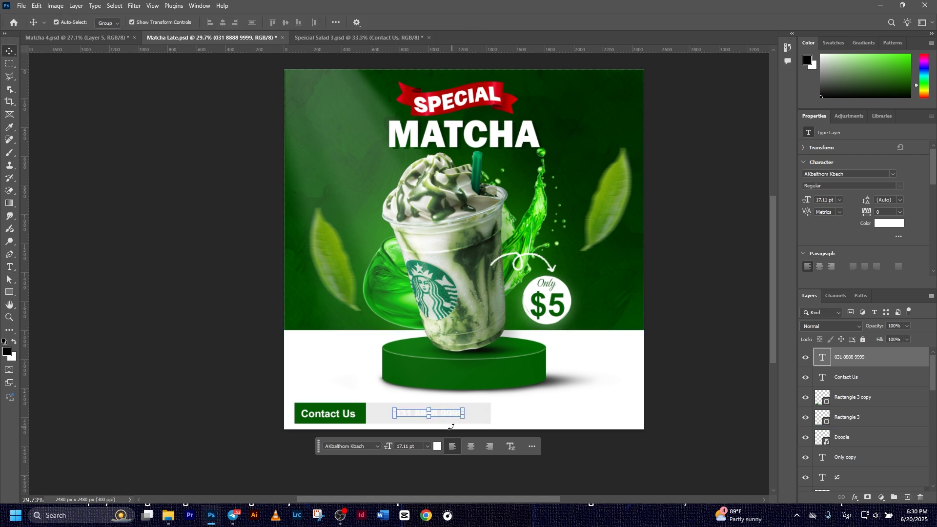
Color the phone number dark green #035e03 and align it vertically with the green box
click(438, 446)
click(364, 406)
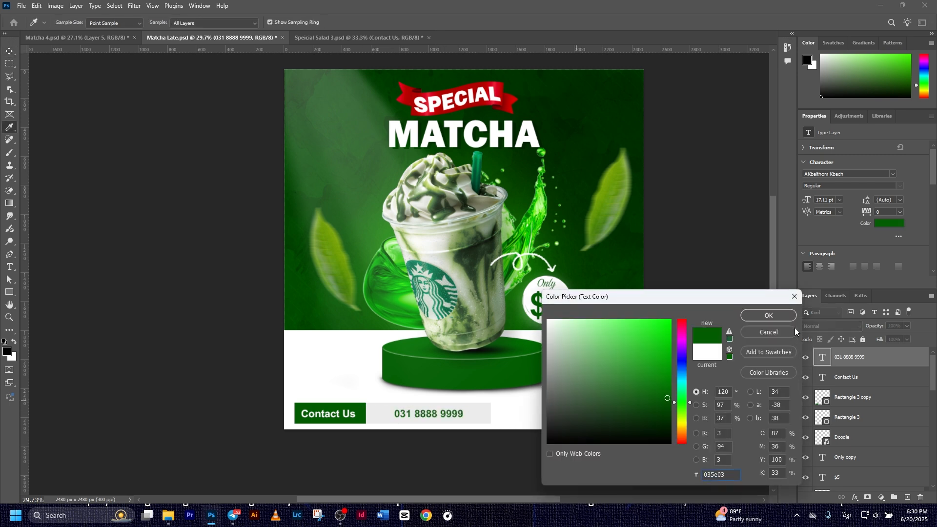
key(Return)
drag(427, 414, 464, 412)
click(485, 22)
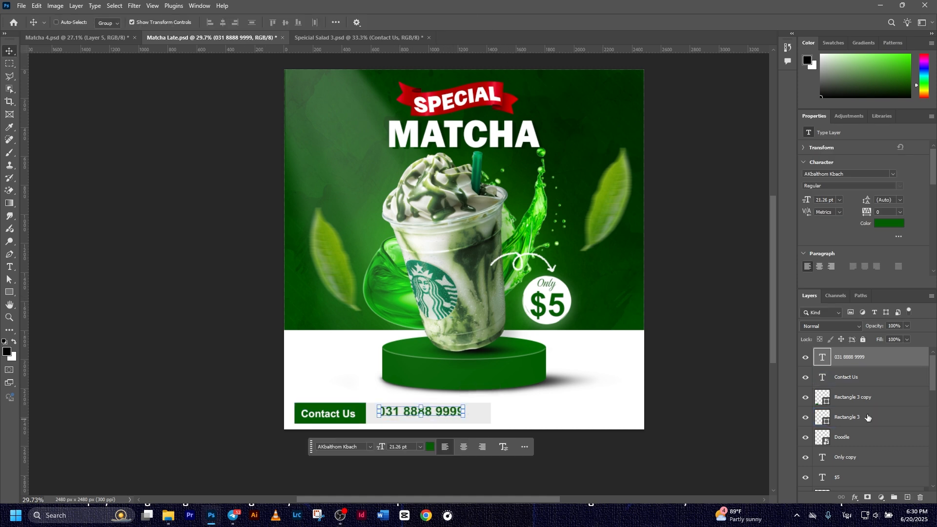
ctrl+click(864, 402)
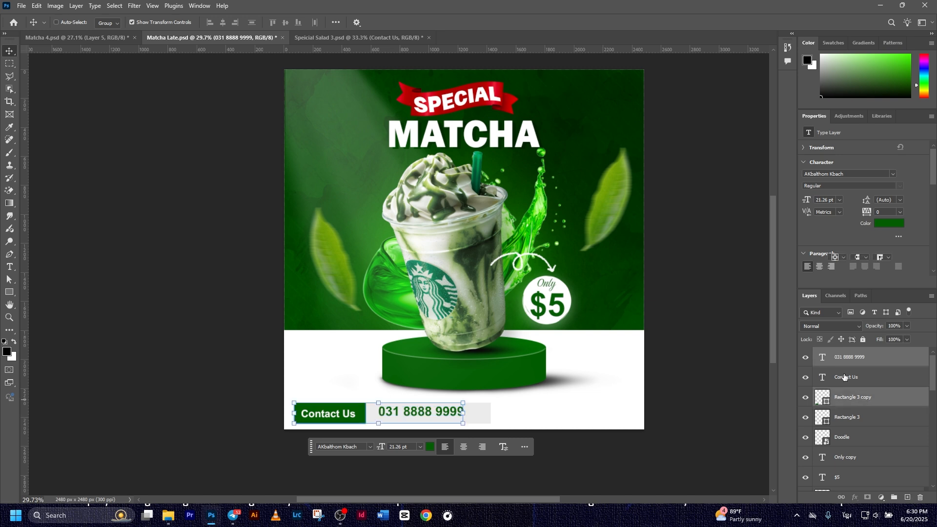
click(287, 23)
click(205, 157)
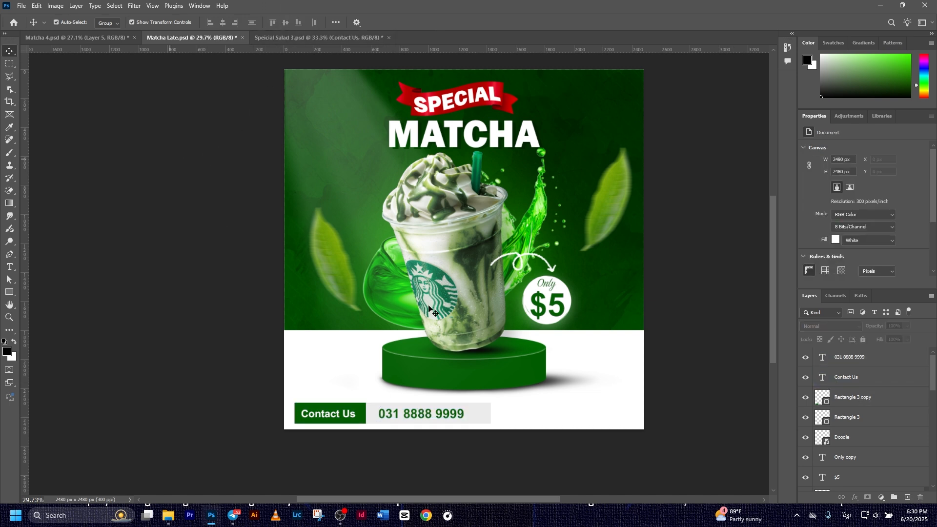
click(430, 415)
drag(430, 415, 423, 415)
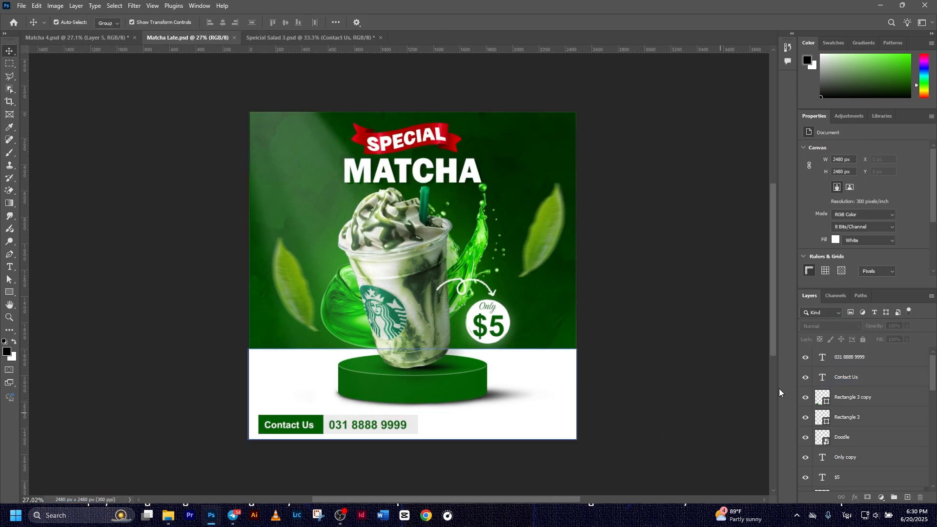
Paste the social icons group and place it at the bottom right
key(ctrl+v)
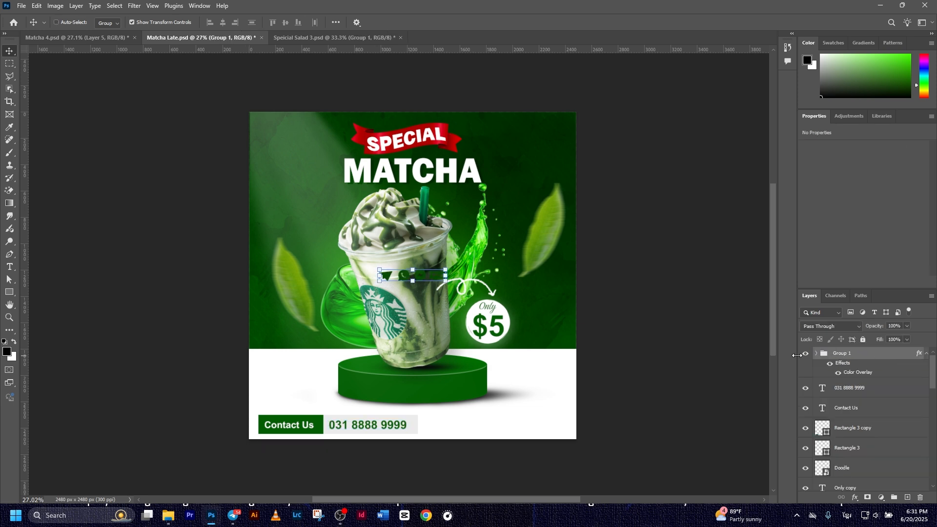
key(ctrl+t)
drag(433, 276, 534, 415)
click(484, 22)
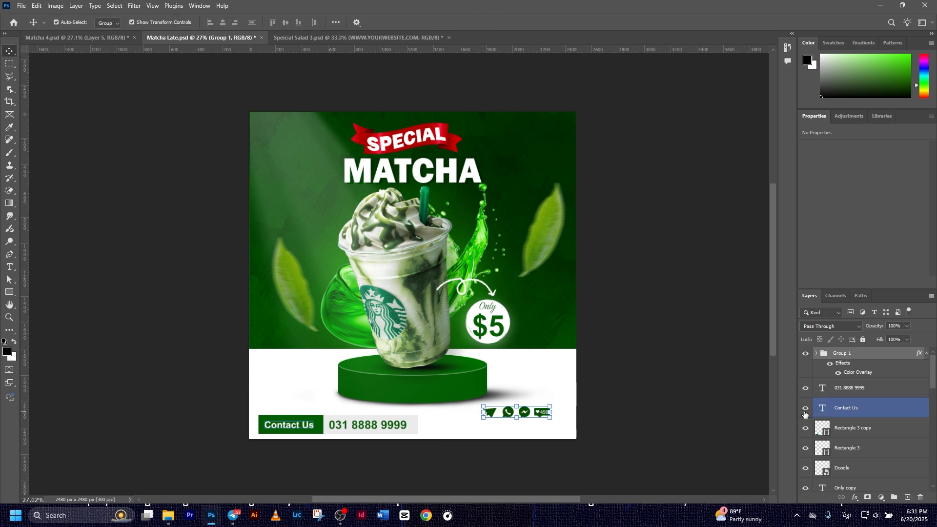
key(ctrl+v)
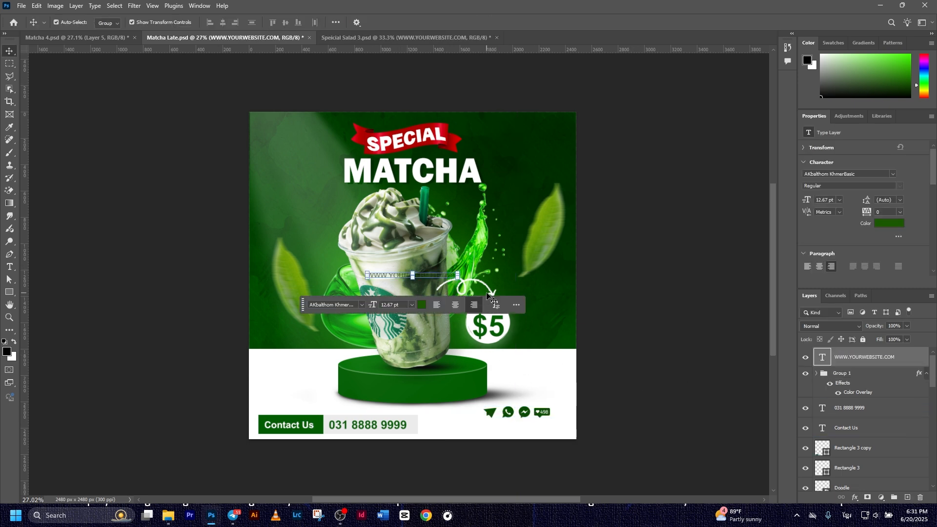
key(ctrl+t)
drag(441, 279, 542, 429)
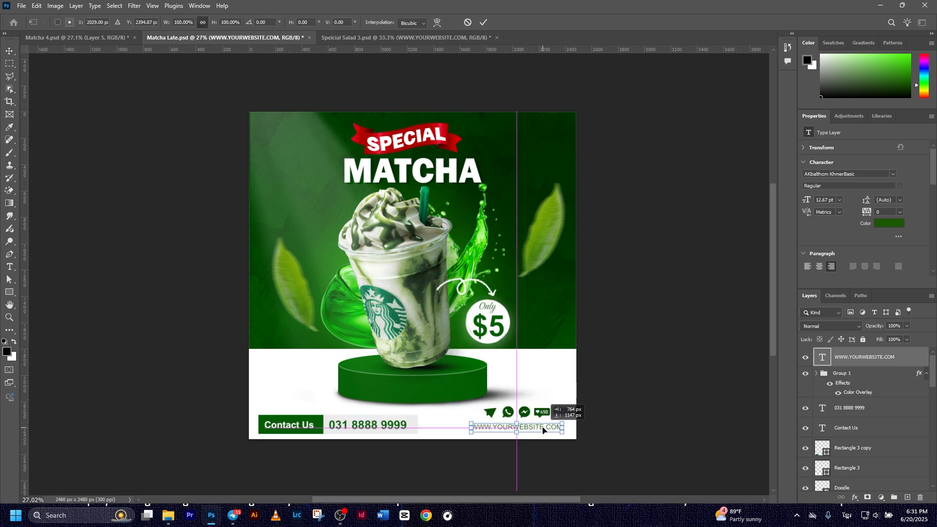
click(483, 22)
ctrl+click(840, 373)
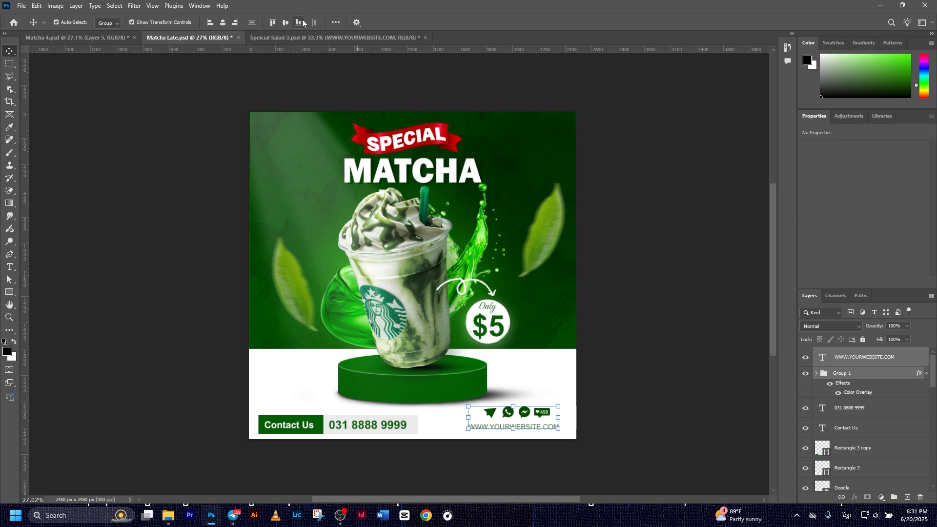
click(222, 22)
click(662, 332)
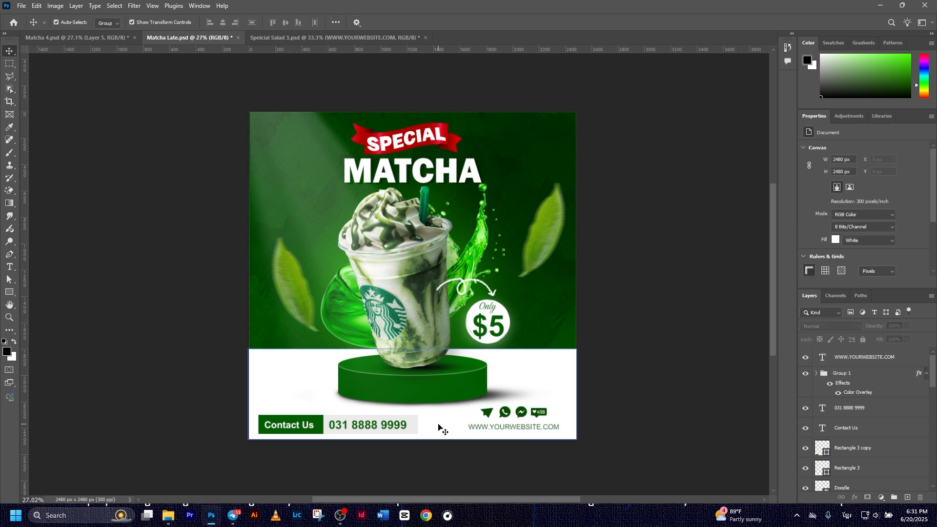
scroll(588, 267, down, 1)
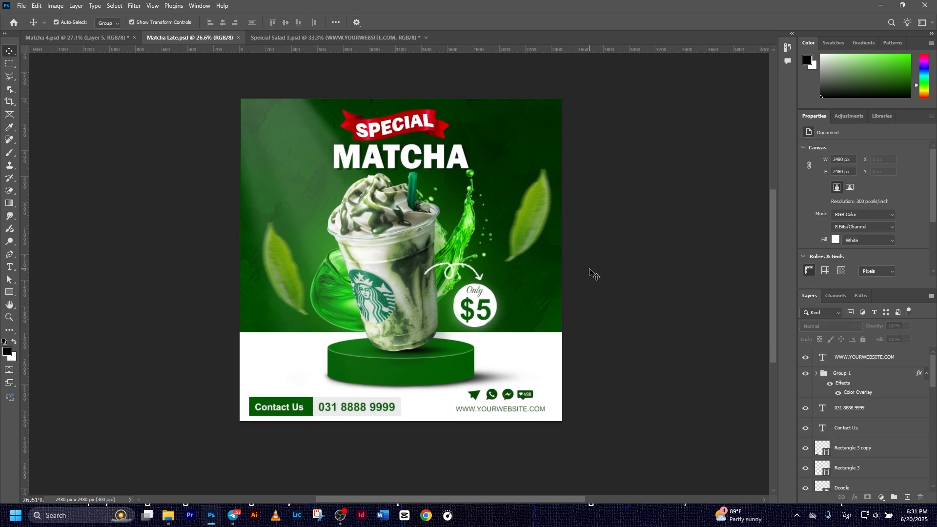